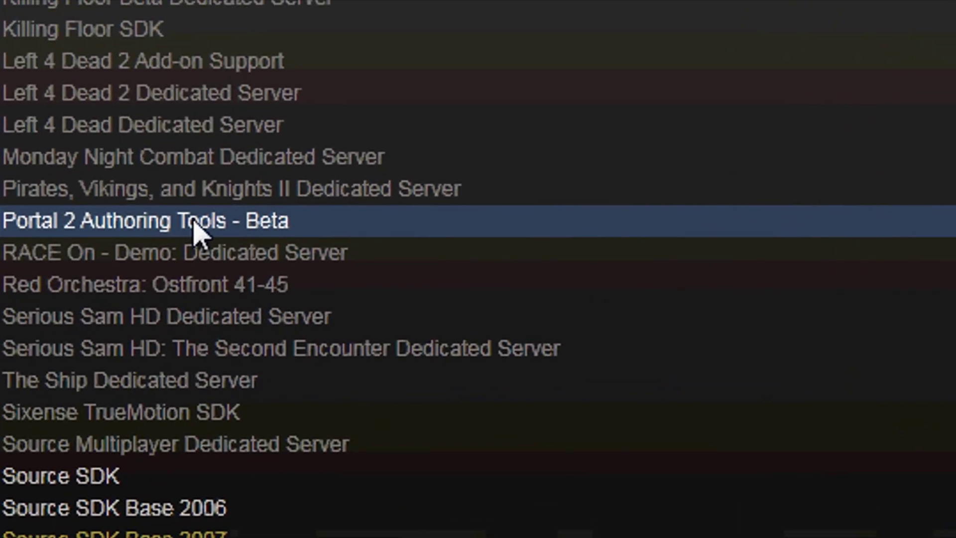
Open the Steam library's Tools list and launch Hammer World Editor from Portal 2 Authoring Tools - Beta
mouse_move(349, 2)
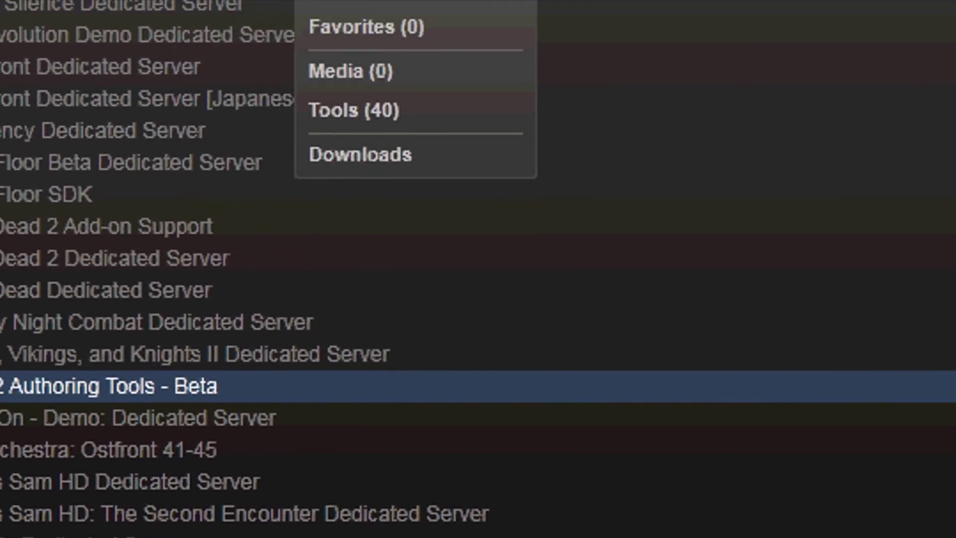
click(396, 108)
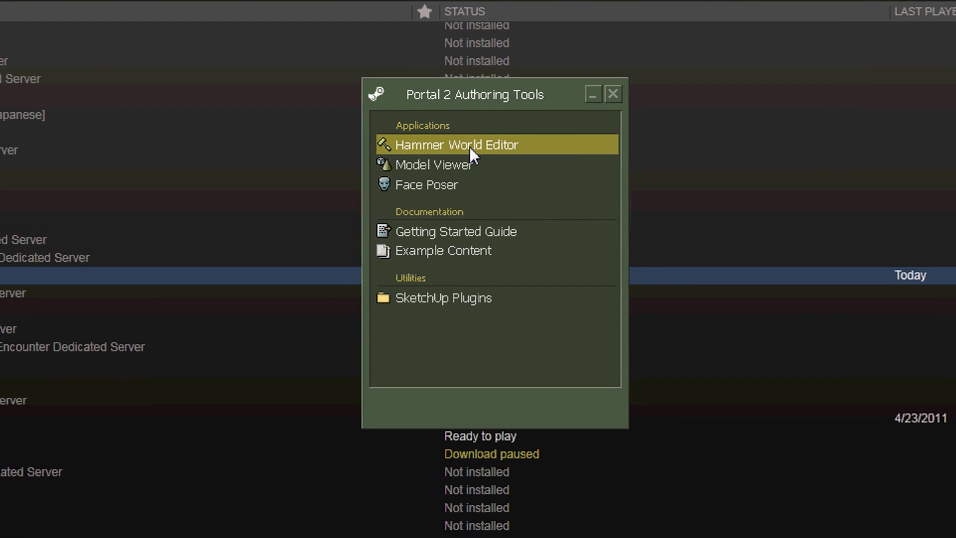
double_click(470, 148)
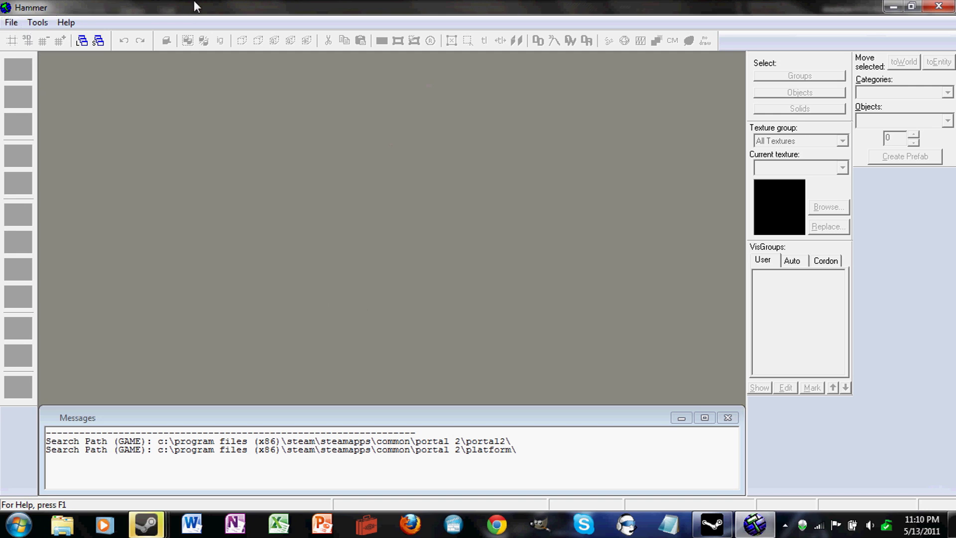
Create a new map and slightly widen the camera viewport
click(11, 22)
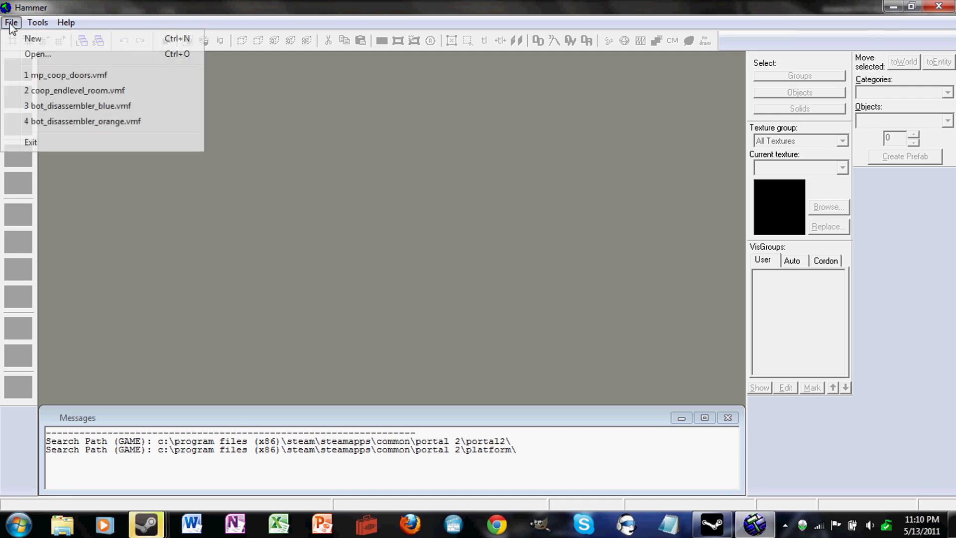
click(33, 38)
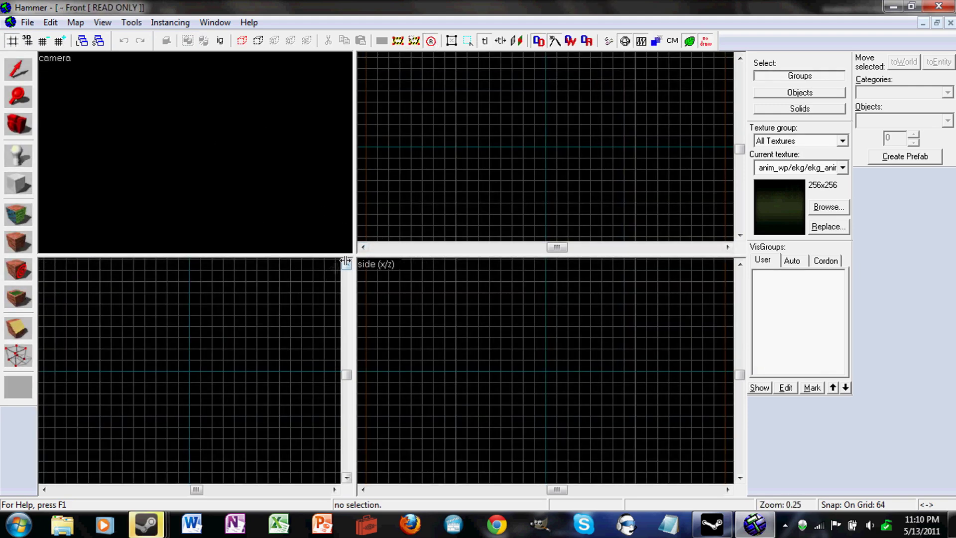
drag(355, 254, 360, 255)
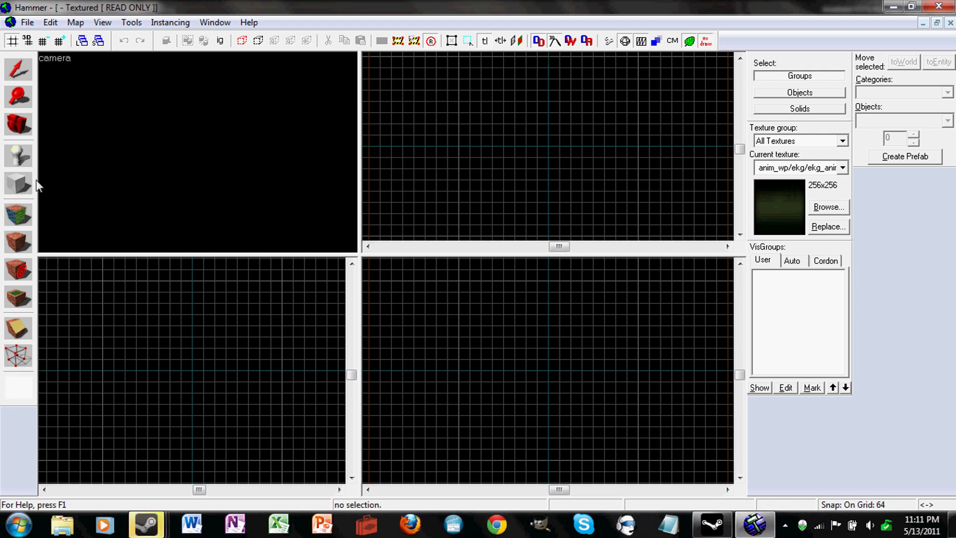
Activate the Block tool and choose a dark gray anim_wp/framework tile texture for it
click(20, 185)
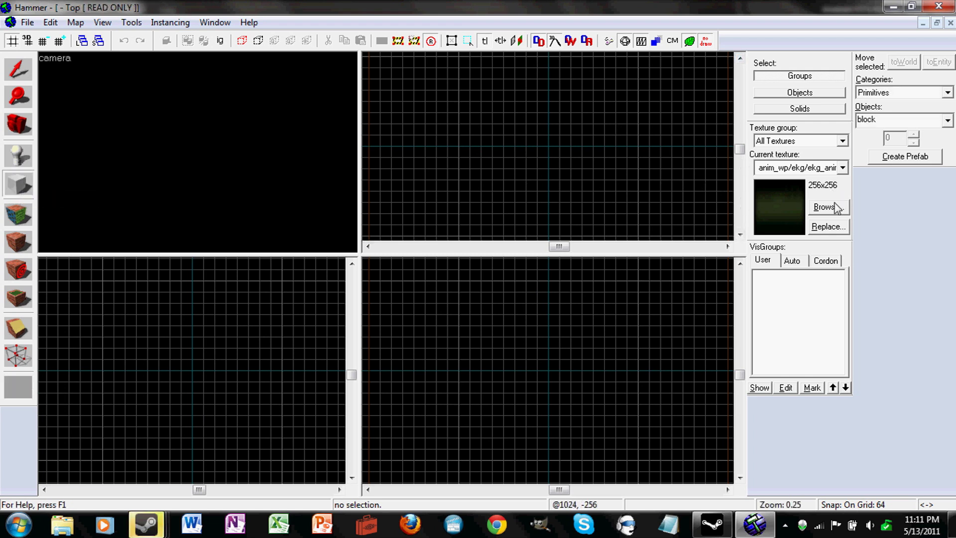
click(817, 208)
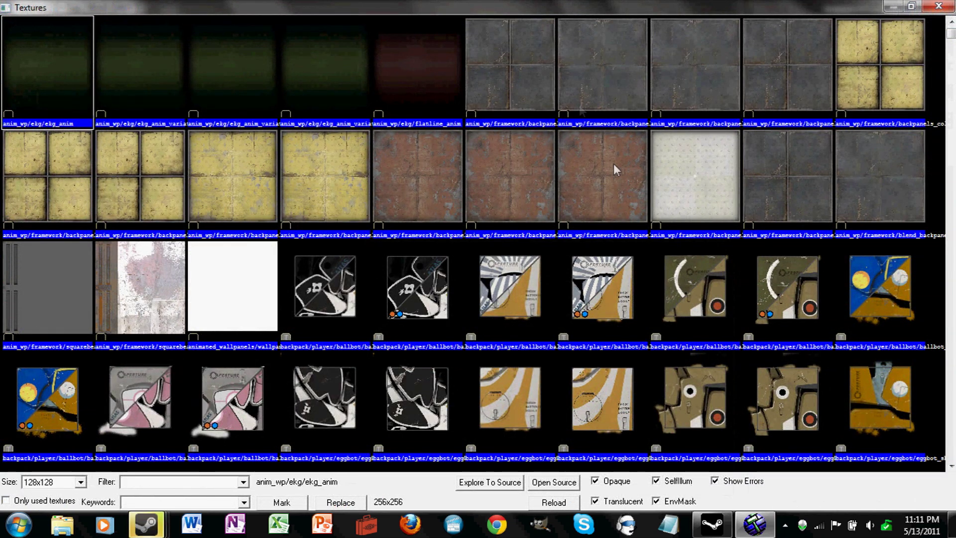
double_click(512, 91)
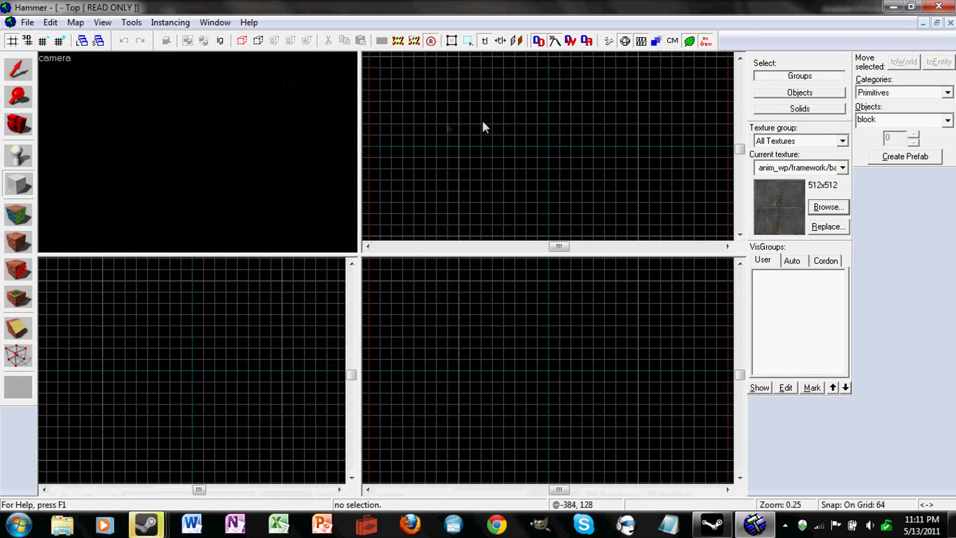
Create a primitive block 640 units wide, 640 long and 768 high near the grid origin
drag(504, 127, 612, 176)
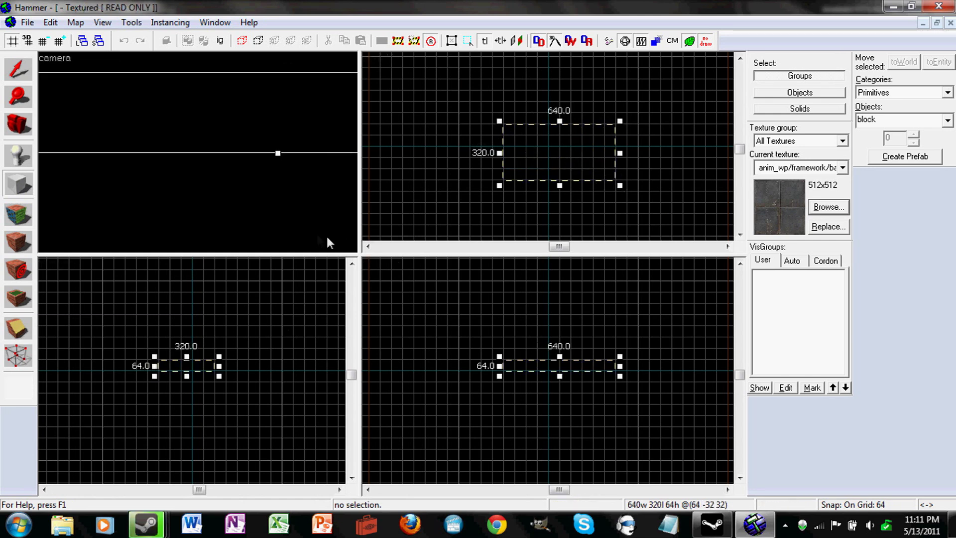
drag(557, 186, 564, 179)
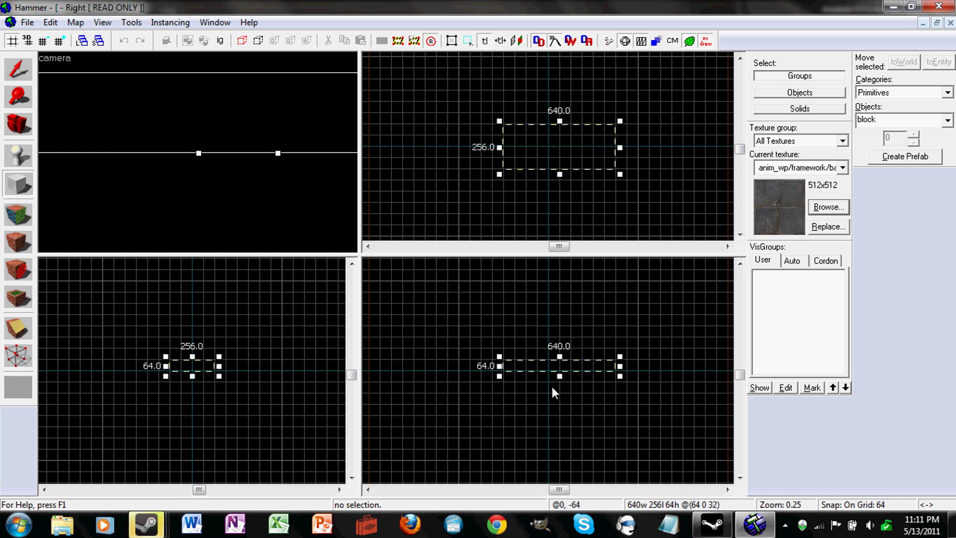
mouse_move(561, 375)
mouse_down()
mouse_move(564, 398)
mouse_move(561, 390)
mouse_up()
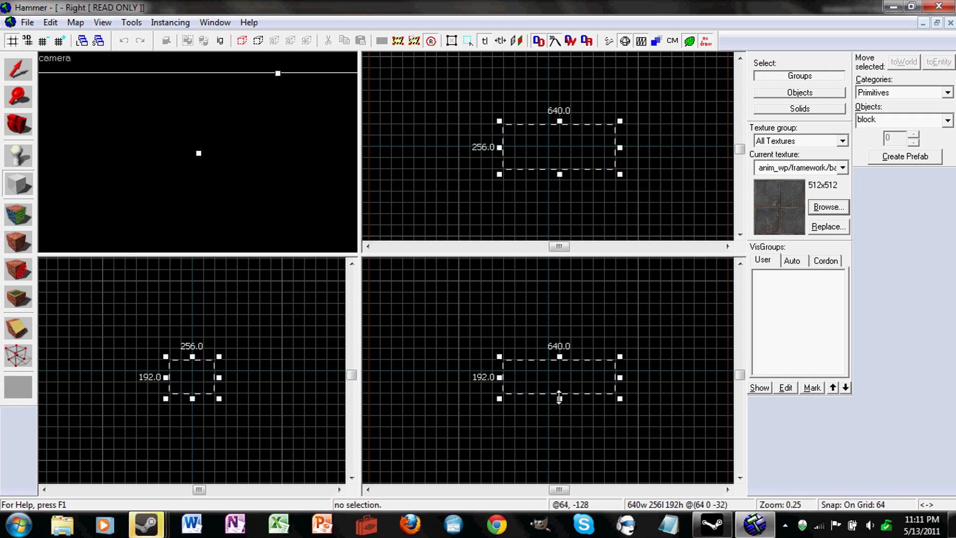
drag(560, 399, 562, 451)
drag(559, 356, 559, 301)
drag(219, 384, 287, 381)
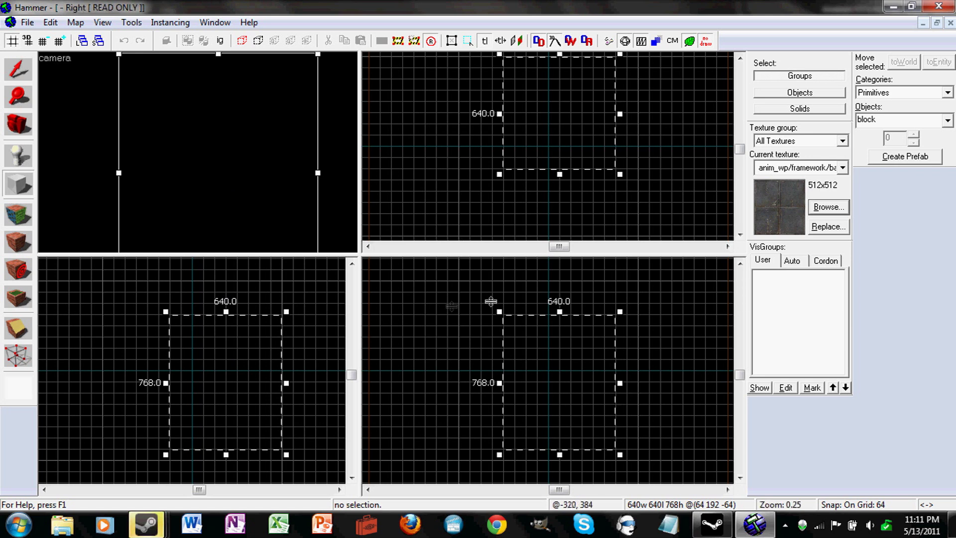
key(Return)
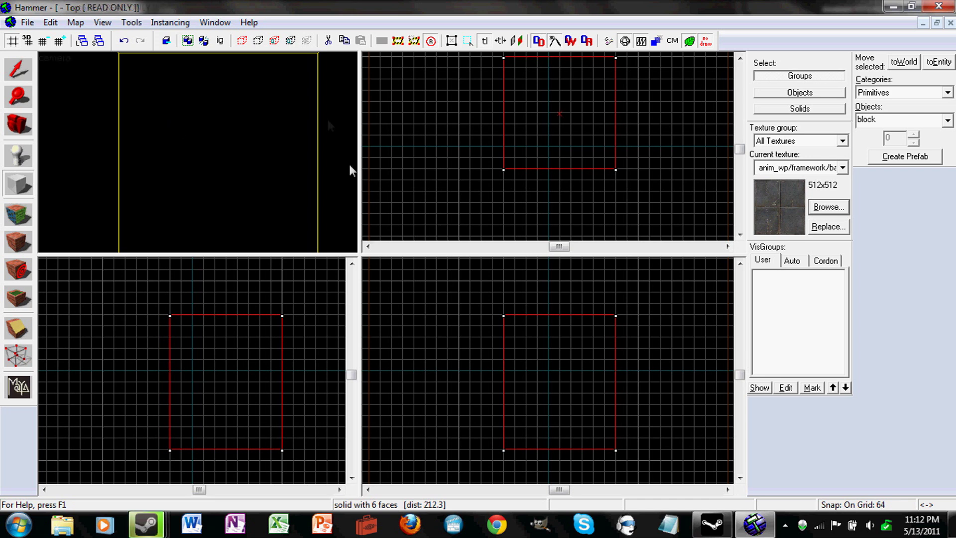
Switch to the Selection tool, deselect the new block and inspect it from several sides in the 3D view
key(z)
key(s)
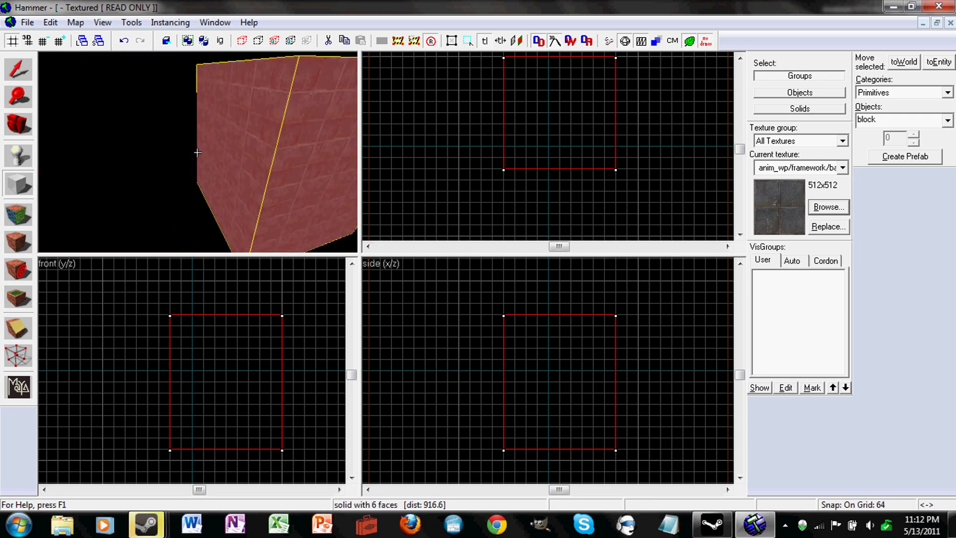
key(shift+s)
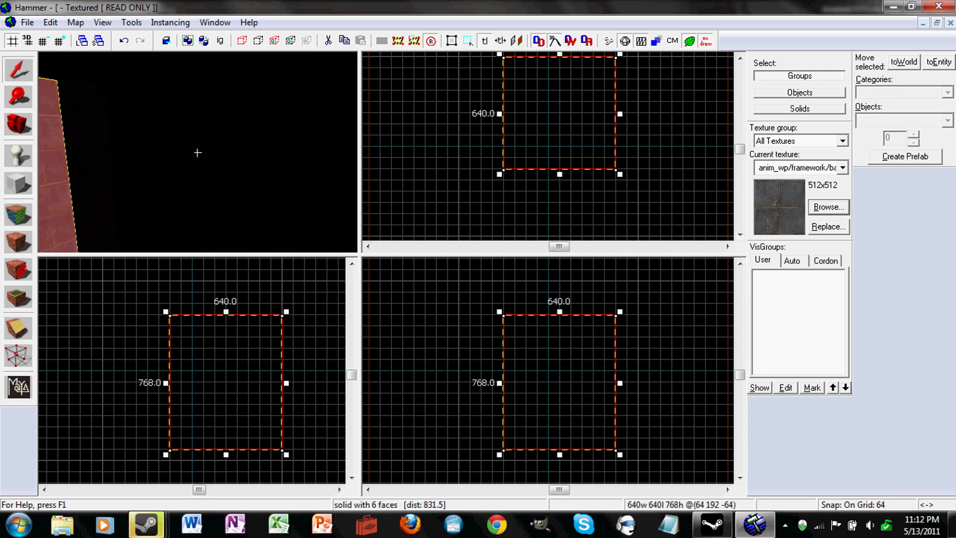
key(Escape)
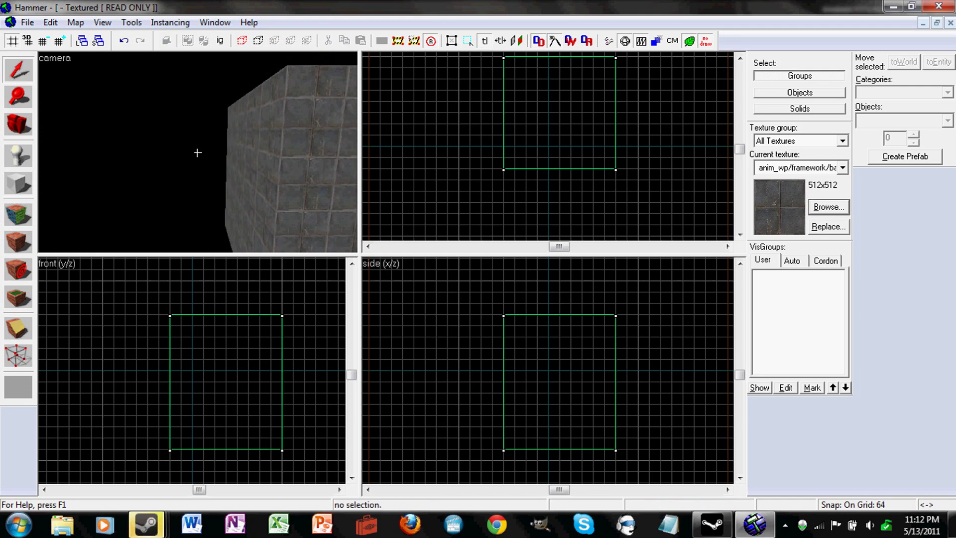
key(w)
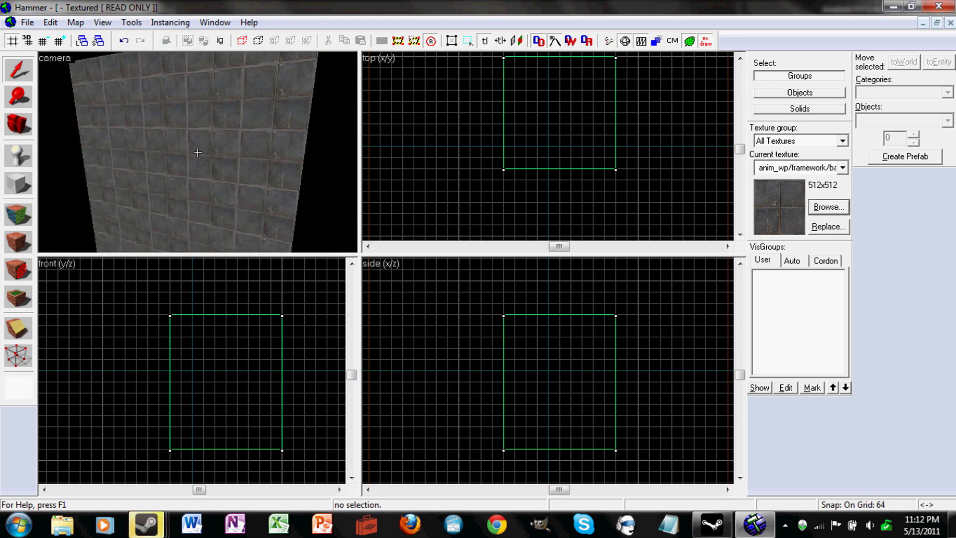
key(w)
key(w)
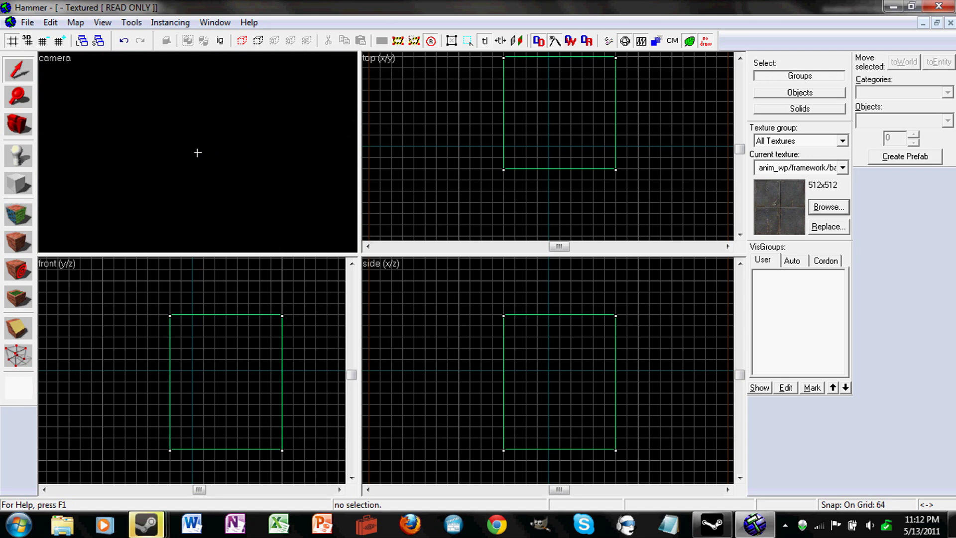
key(s)
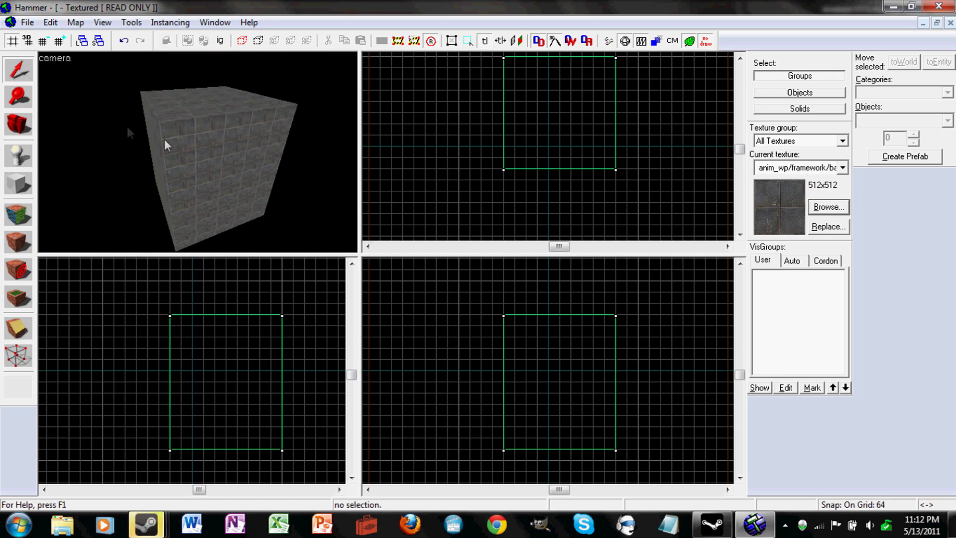
Hollow out the block with walls 32 units thick
click(210, 148)
click(132, 23)
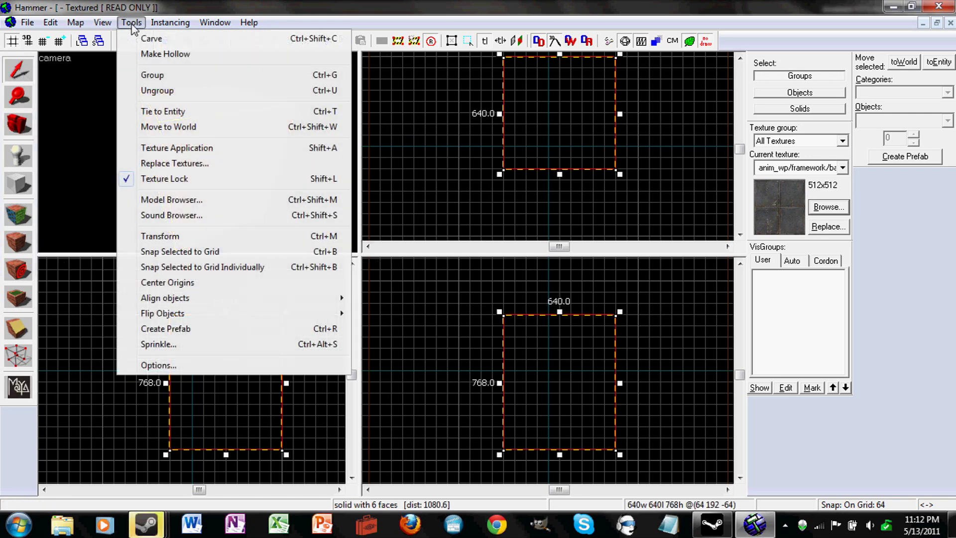
click(149, 57)
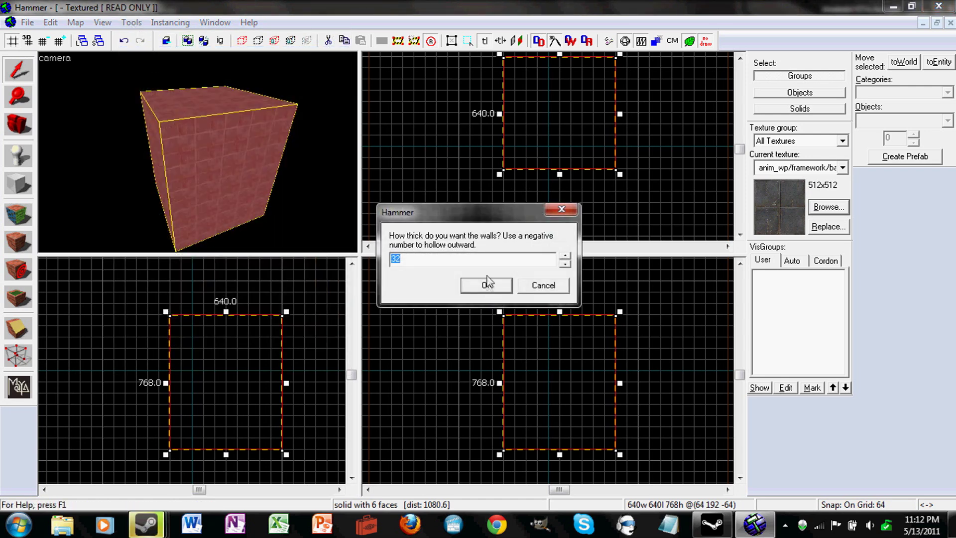
click(486, 285)
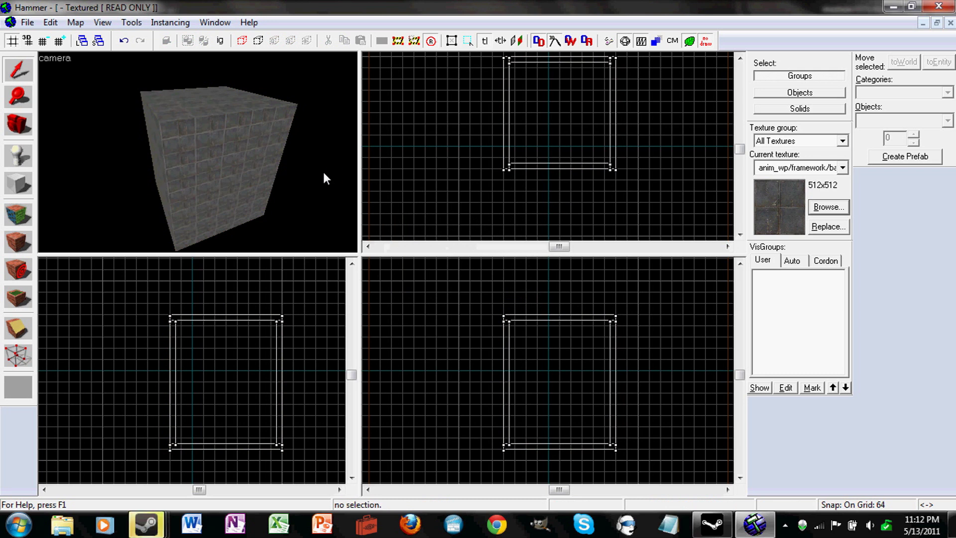
Resize the hollow room to 1280 units wide and 384 units high
key(z)
key(w)
key(w)
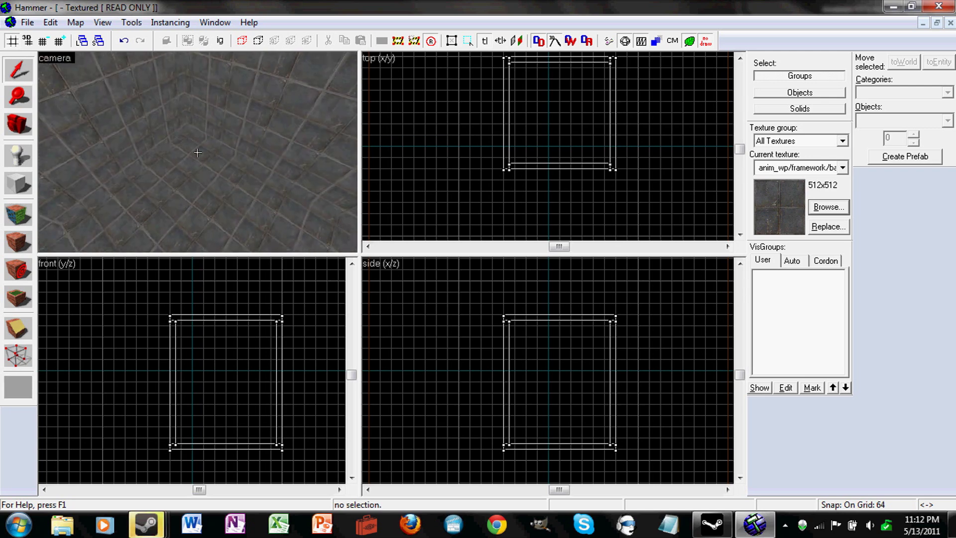
key(z)
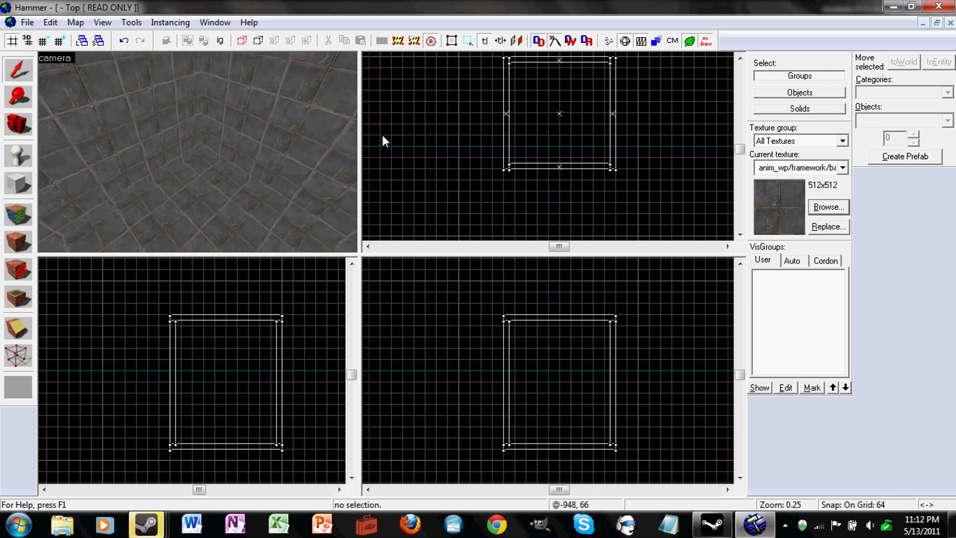
key(Up)
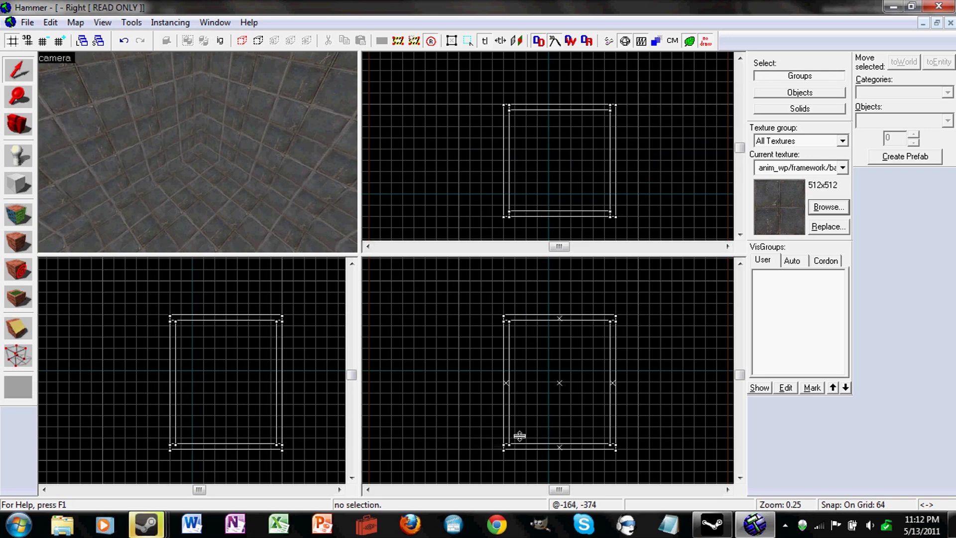
click(320, 146)
drag(505, 159, 383, 160)
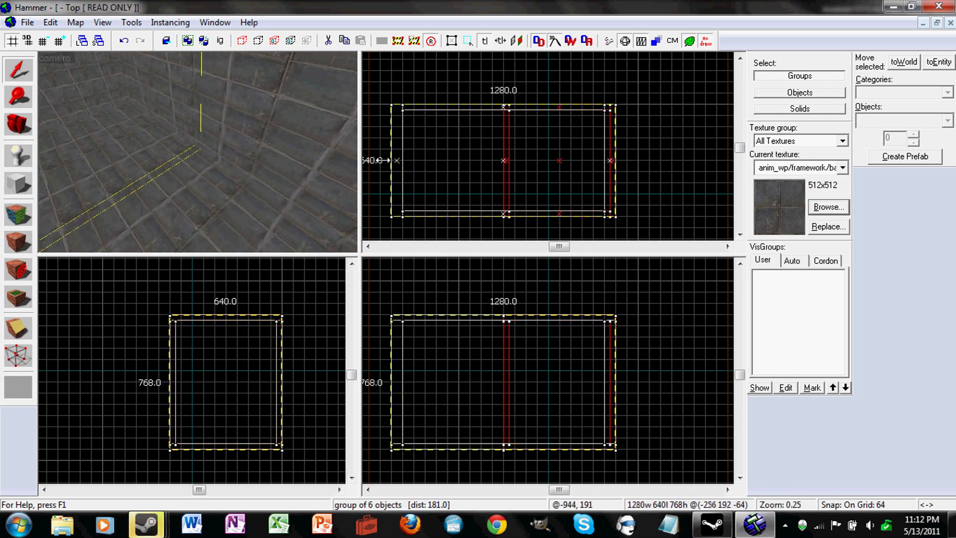
drag(503, 318, 511, 388)
Look around the resized room's interior and ungroup the room into its separate brushes
key(z)
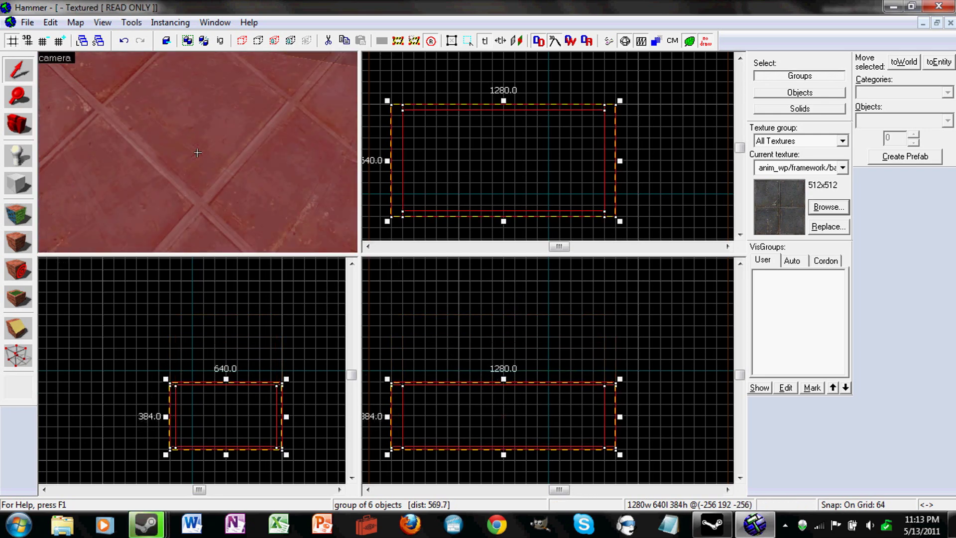
key(s)
key(w)
key(w)
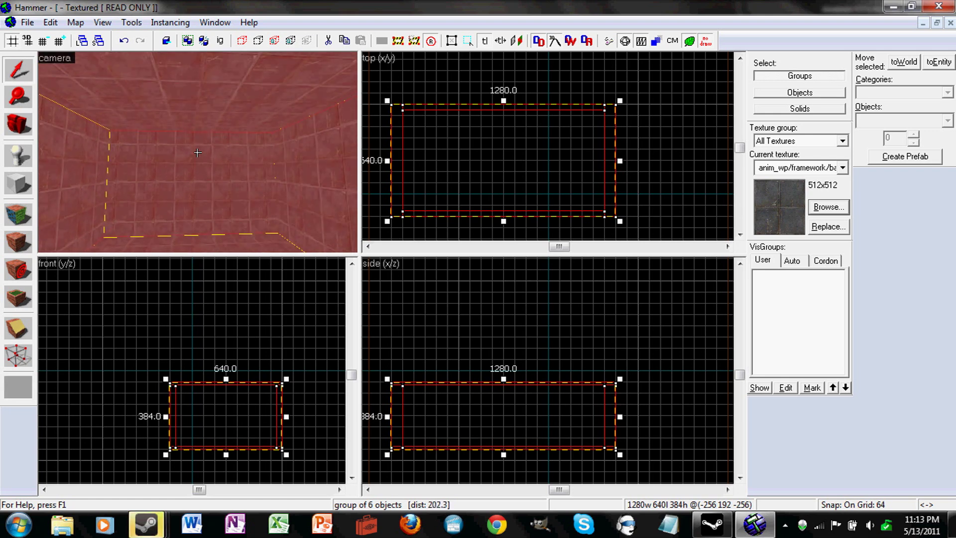
key(w)
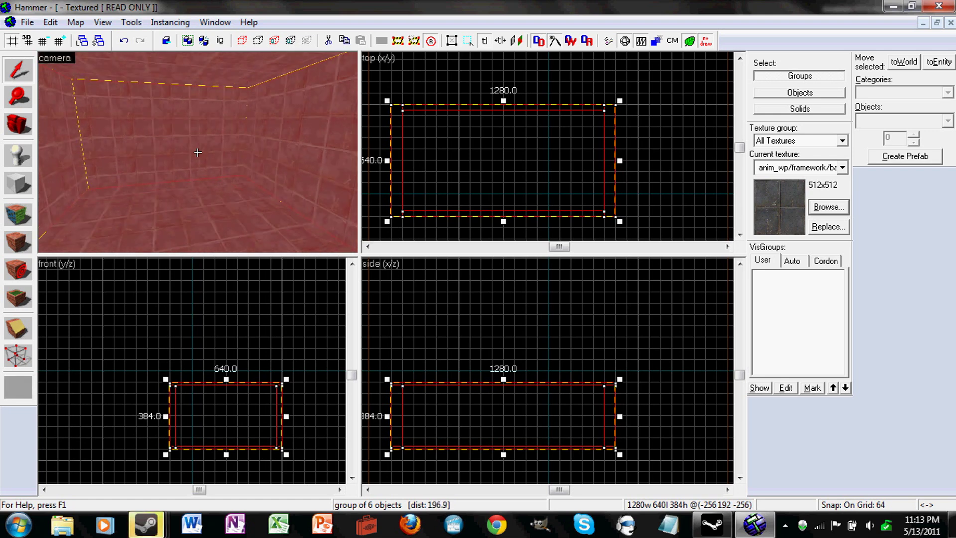
key(z)
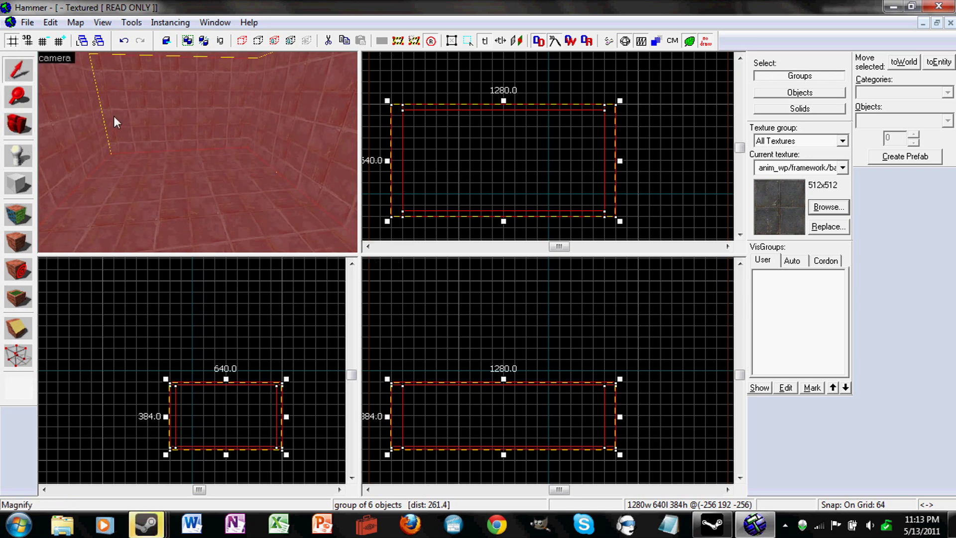
click(466, 130)
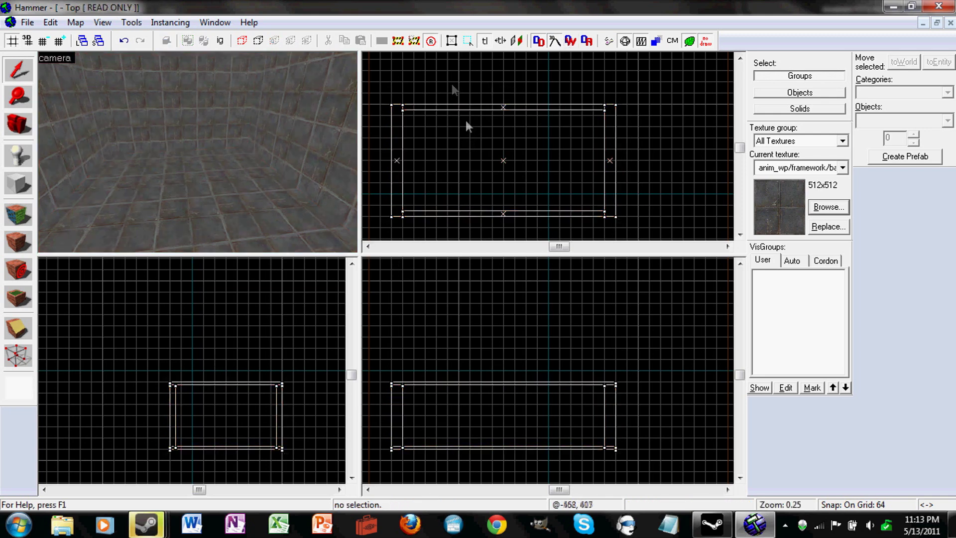
click(273, 137)
click(403, 70)
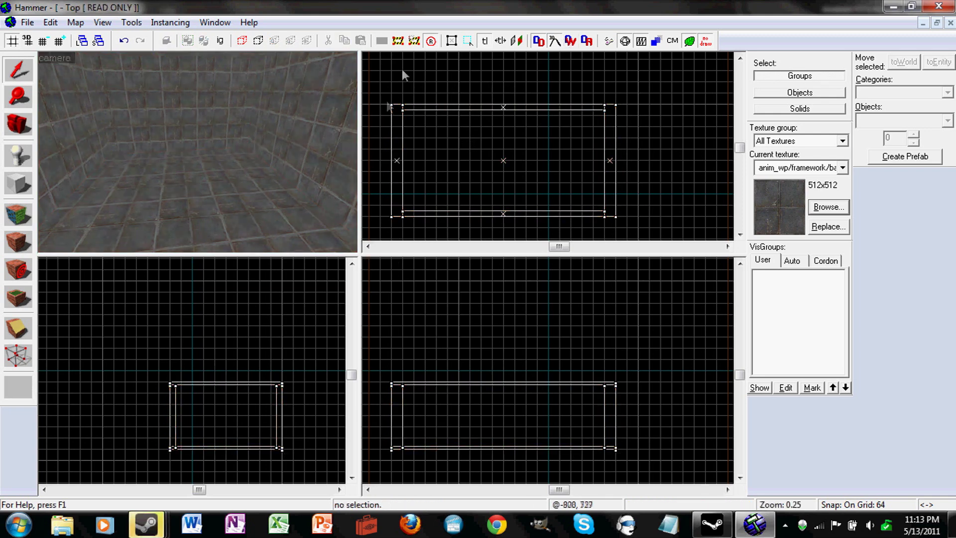
click(256, 132)
right_click(279, 420)
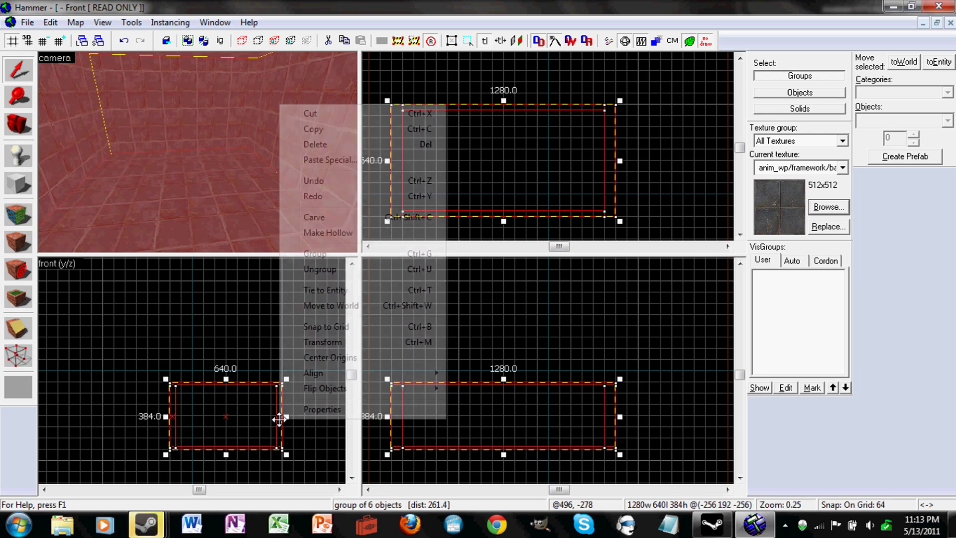
click(314, 270)
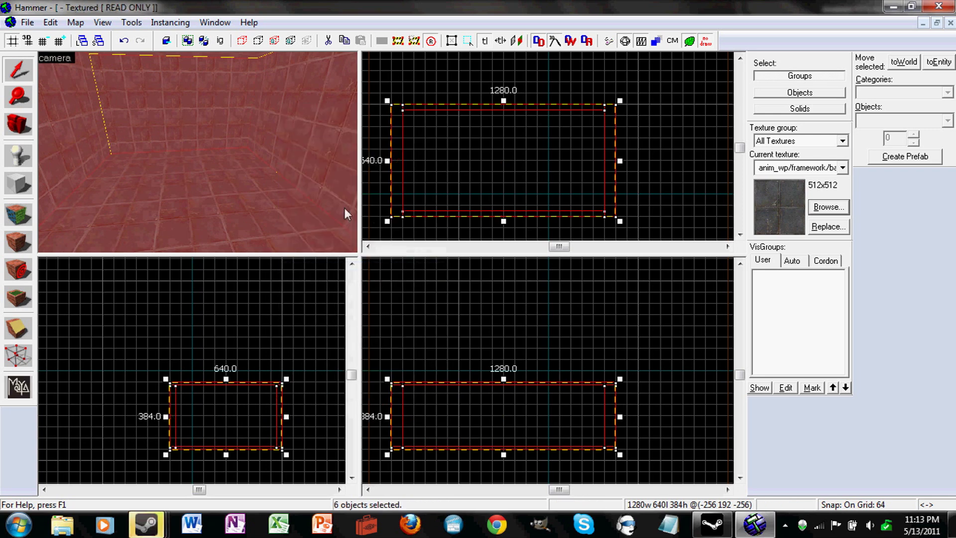
Select the room's floor and wall brushes one at a time in the 3D view to check that they are separate
click(199, 175)
click(201, 113)
click(309, 112)
click(91, 140)
click(165, 120)
click(282, 110)
click(222, 111)
click(290, 127)
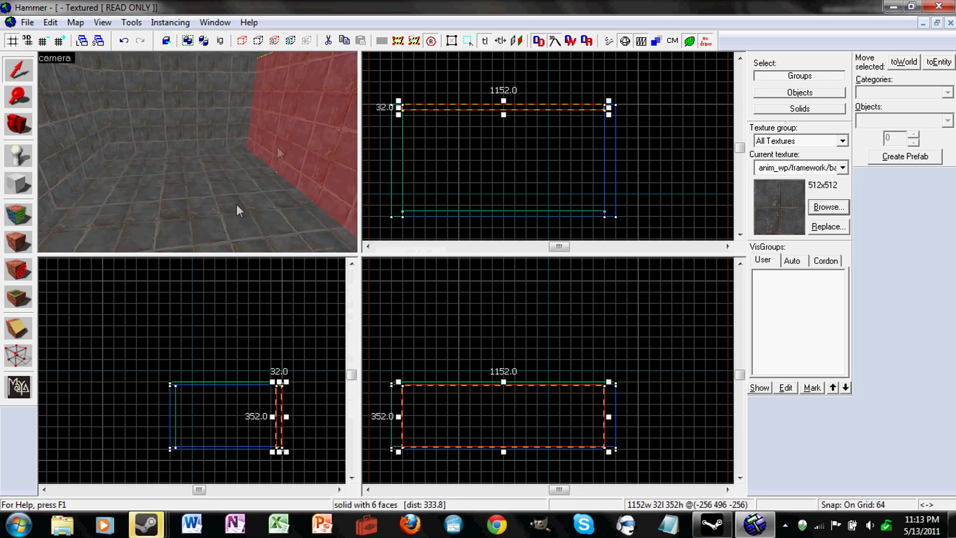
click(237, 204)
click(223, 120)
click(99, 144)
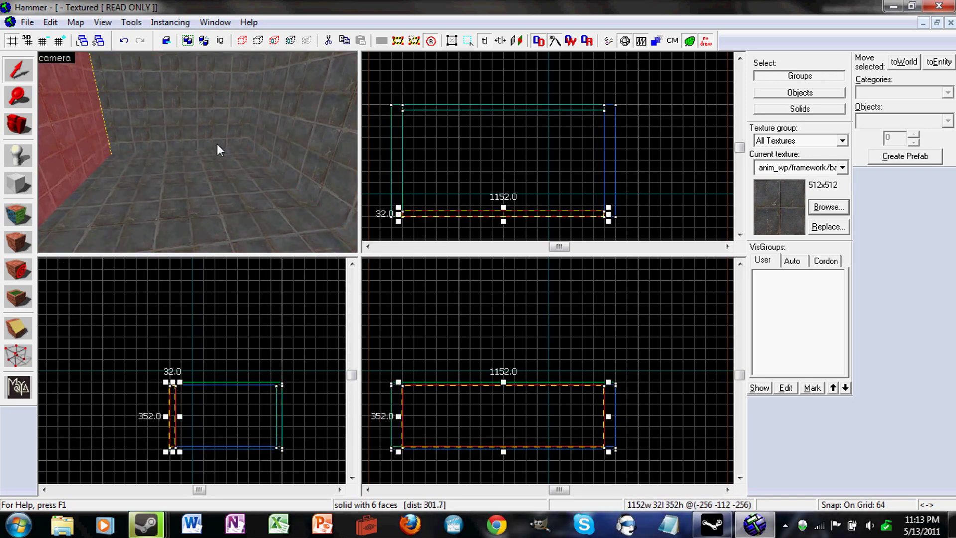
Place an info_player_start entity on the room's floor using the Entity tool in the 3D view
key(z)
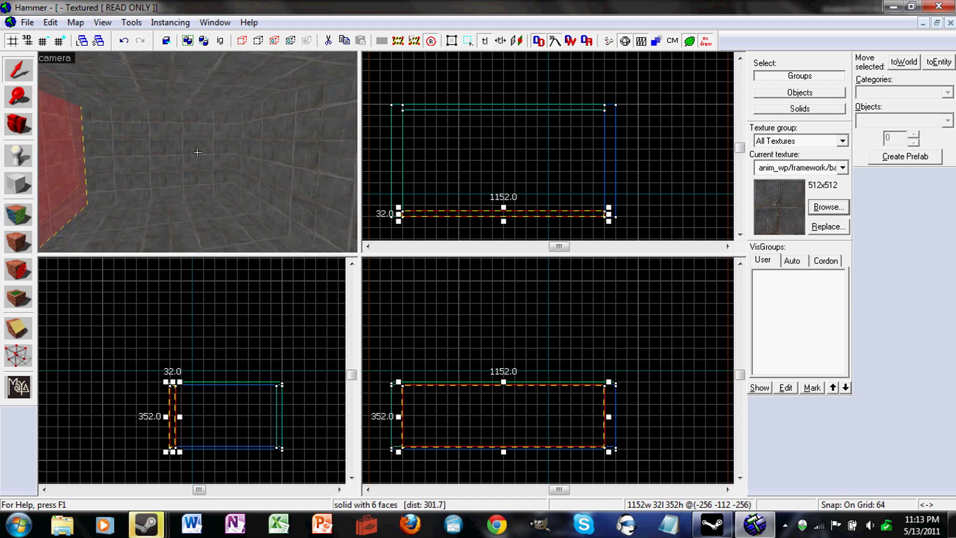
key(w)
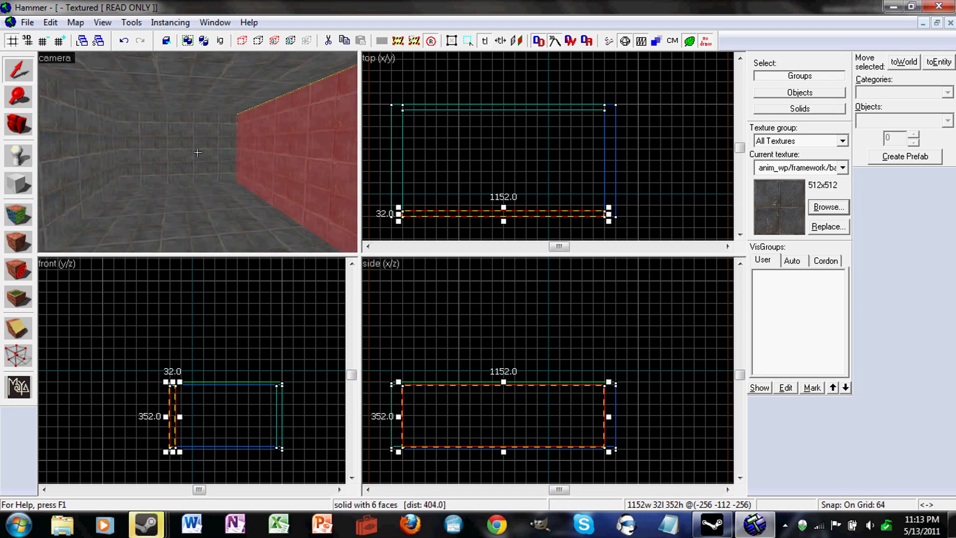
key(w)
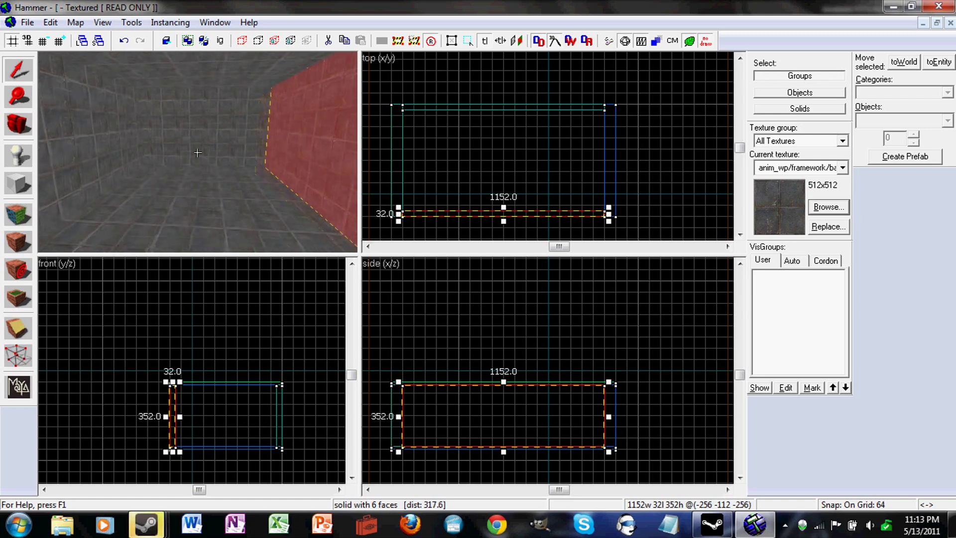
key(Right)
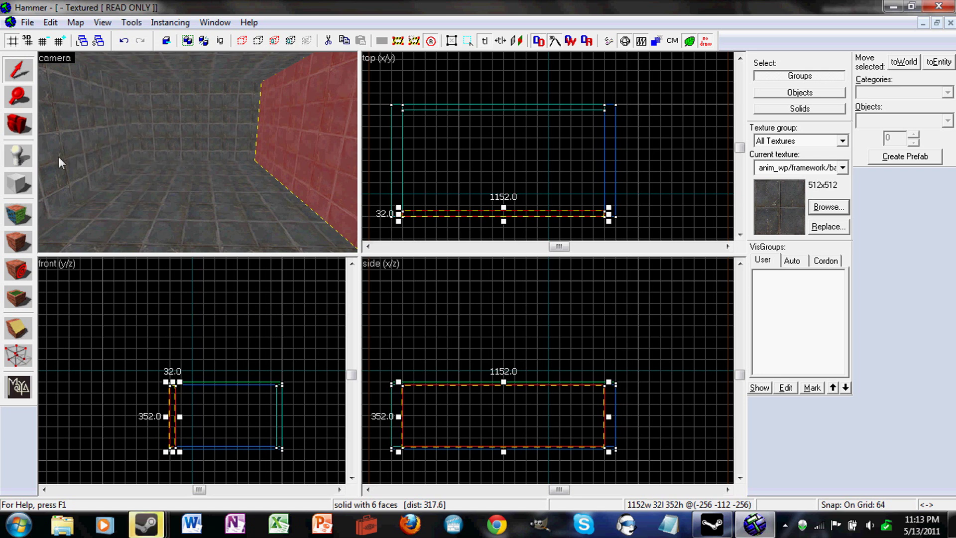
click(16, 159)
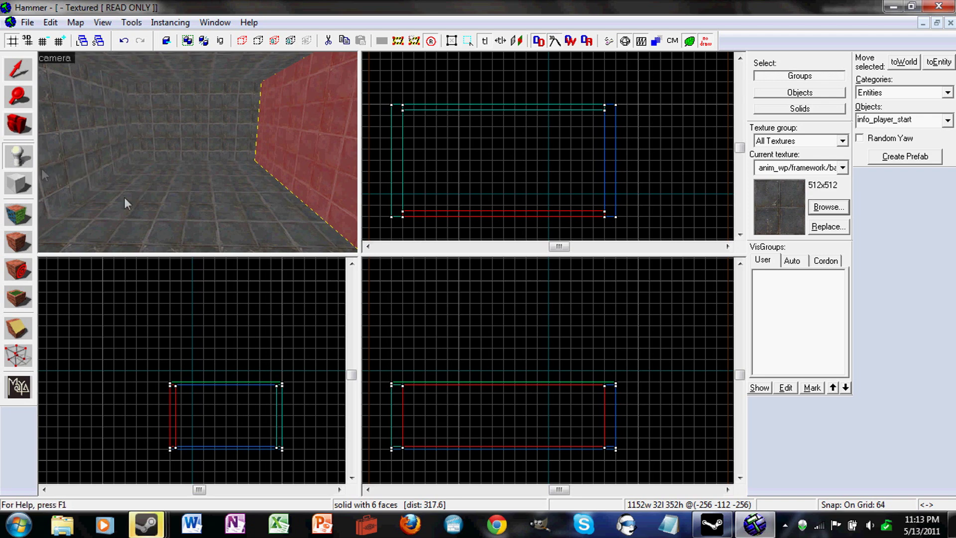
click(194, 186)
Inspect the player start up close, browse the entity classes in its object properties, and close them without changes
key(z)
key(w)
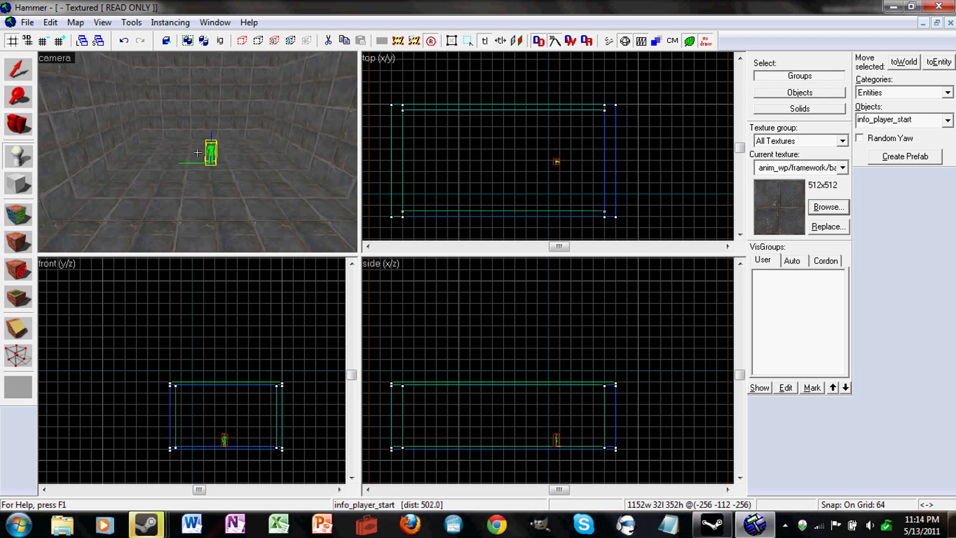
key(w)
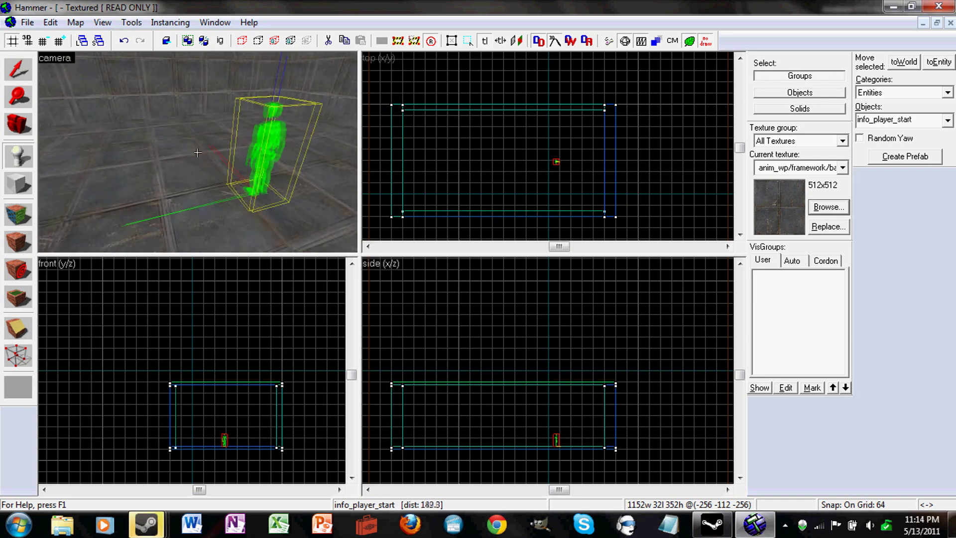
key(s)
key(w)
key(a)
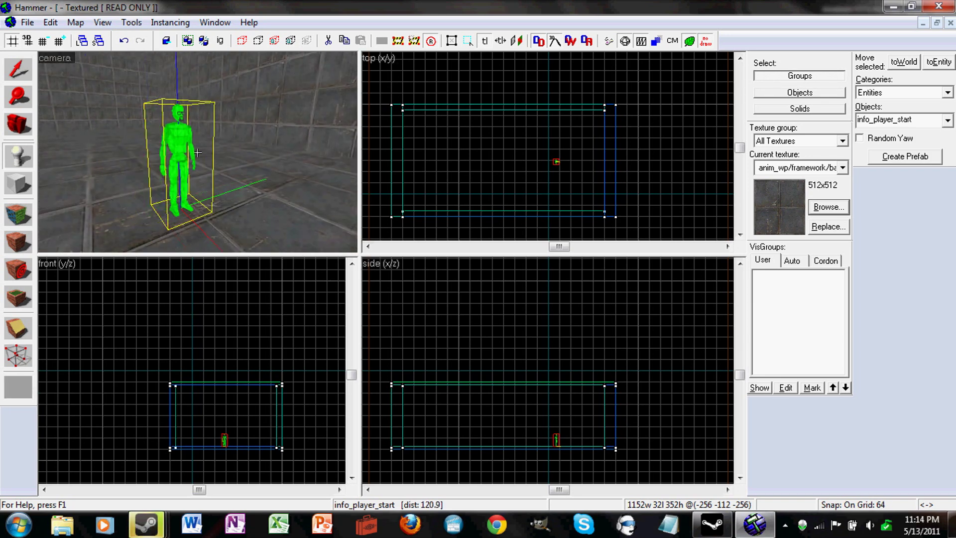
click(199, 158)
key(alt+Return)
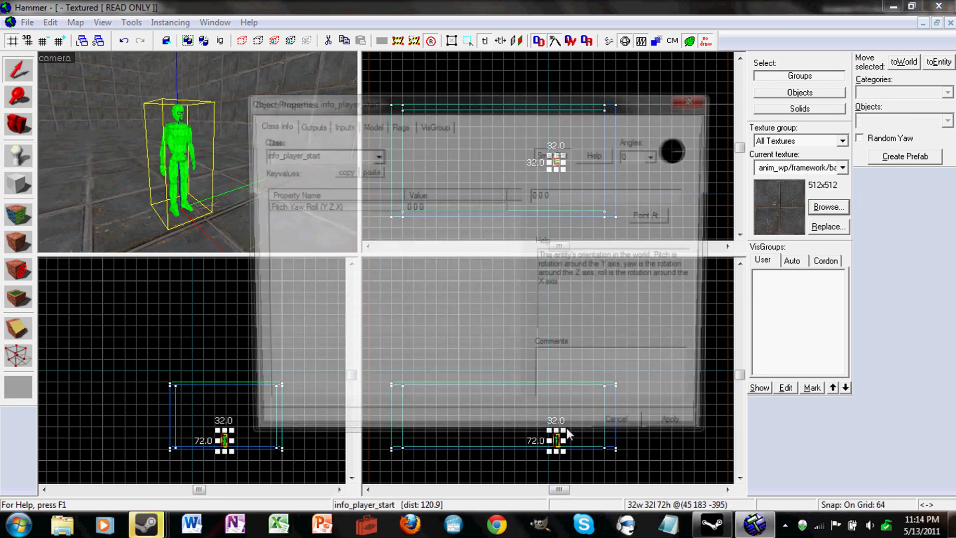
drag(405, 109, 425, 92)
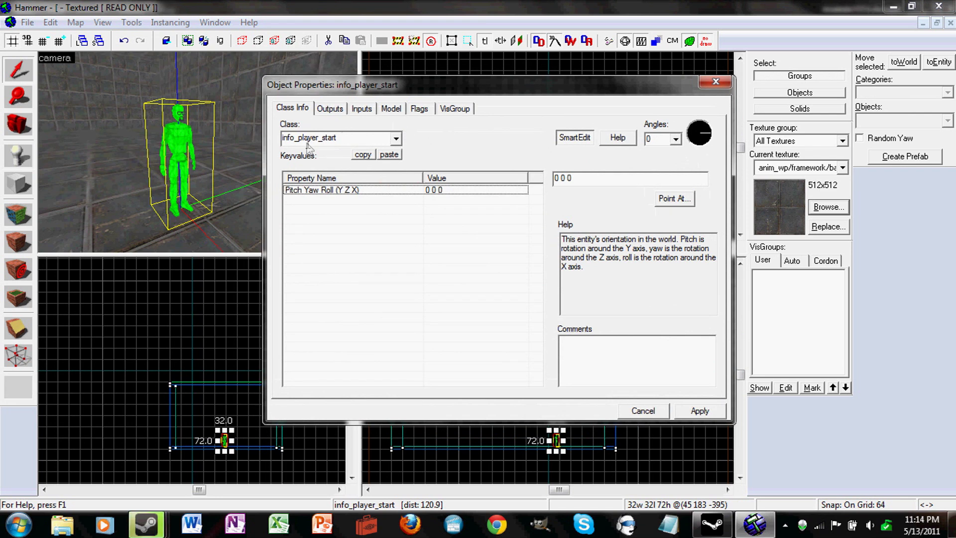
click(395, 139)
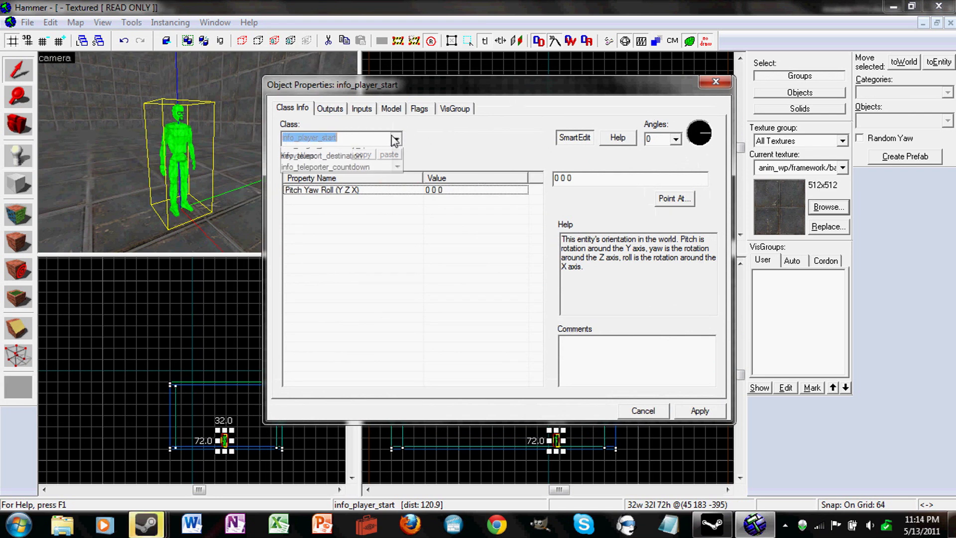
scroll(387, 200, down, 10)
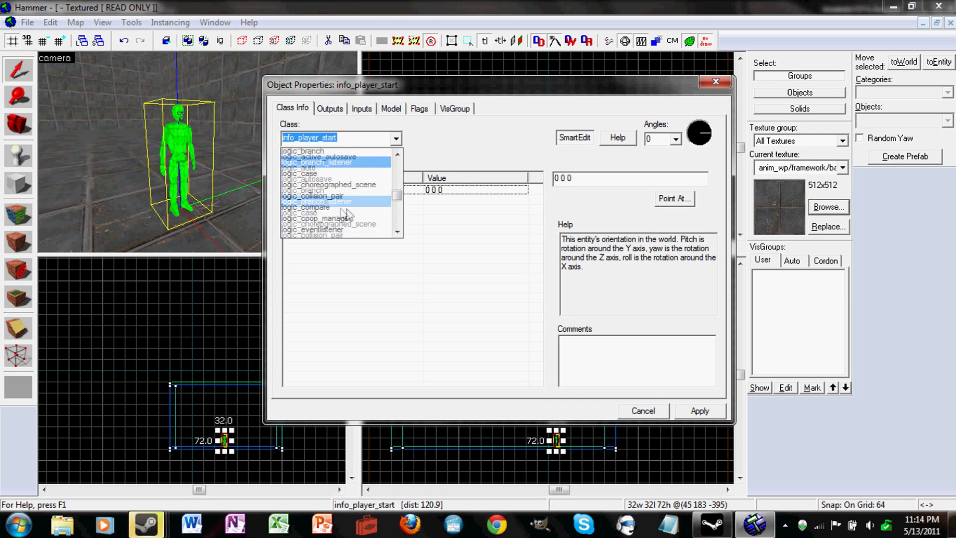
click(660, 412)
click(659, 410)
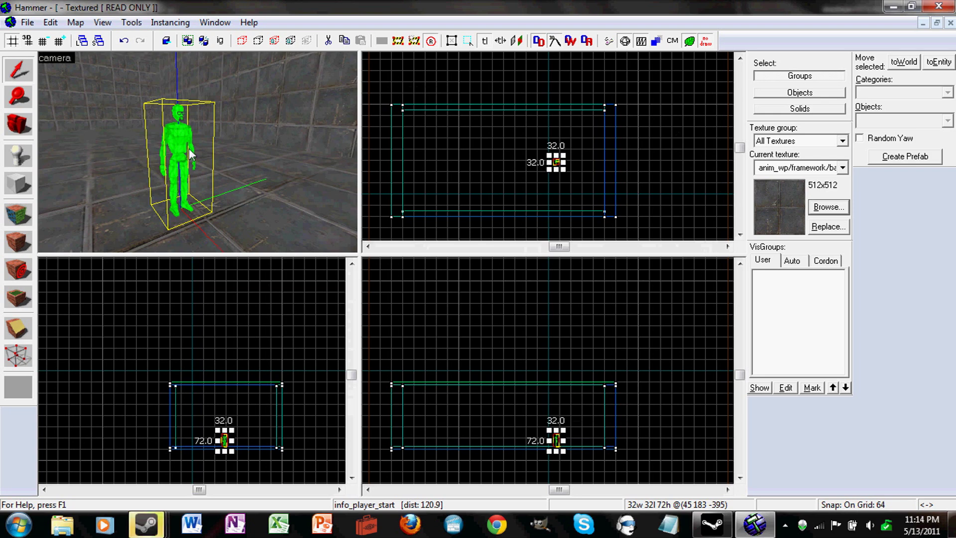
Raise the player start about 47 units off the floor in the front view
scroll(219, 456, up, 3)
scroll(217, 460, up, 1)
drag(236, 441, 236, 418)
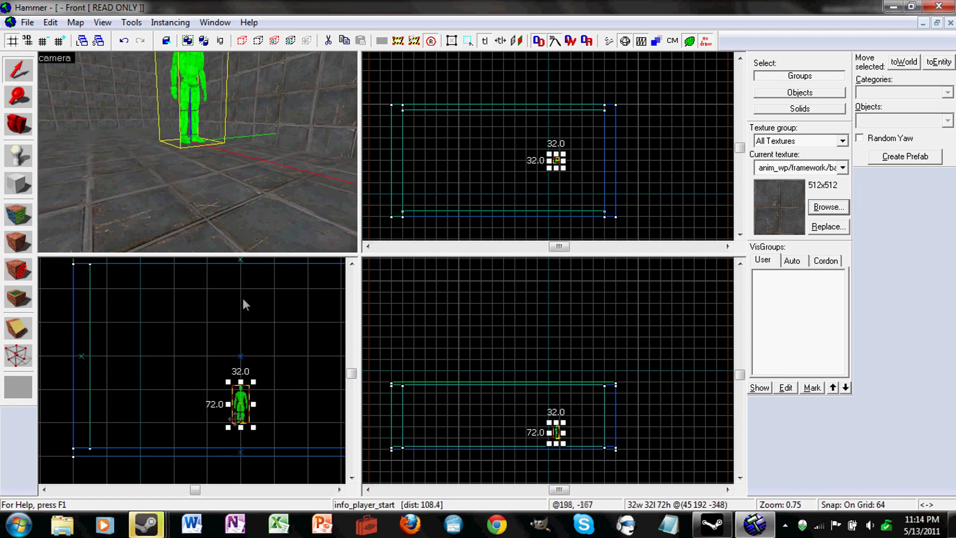
key(z)
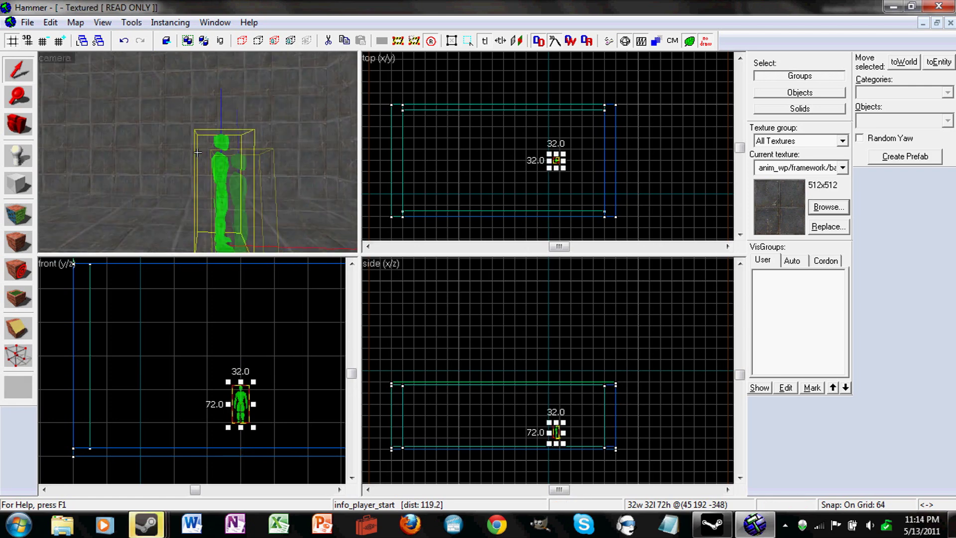
key(d)
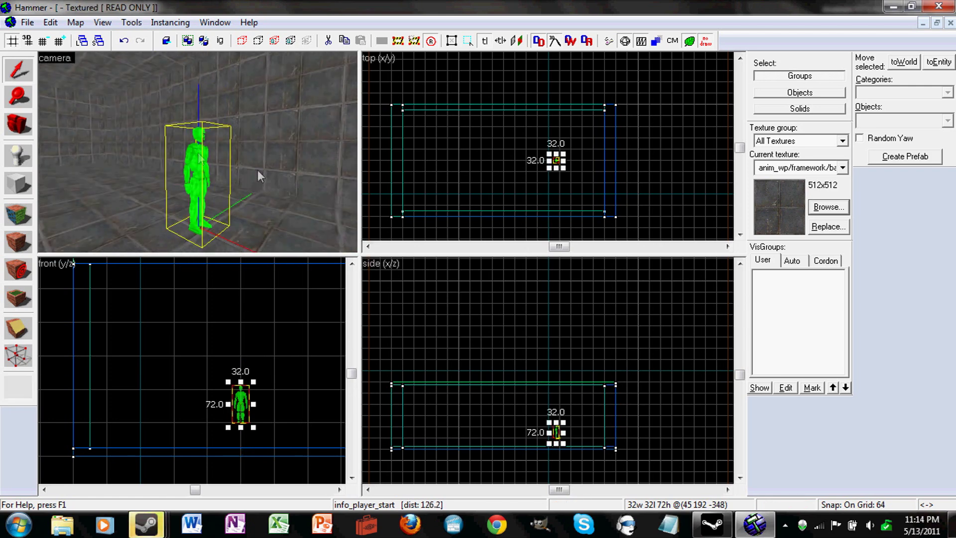
Move the player start in the top view to about (-576, 64), near the opposite end of the room, and inspect it
drag(558, 158, 447, 183)
key(z)
key(w)
key(w)
key(s)
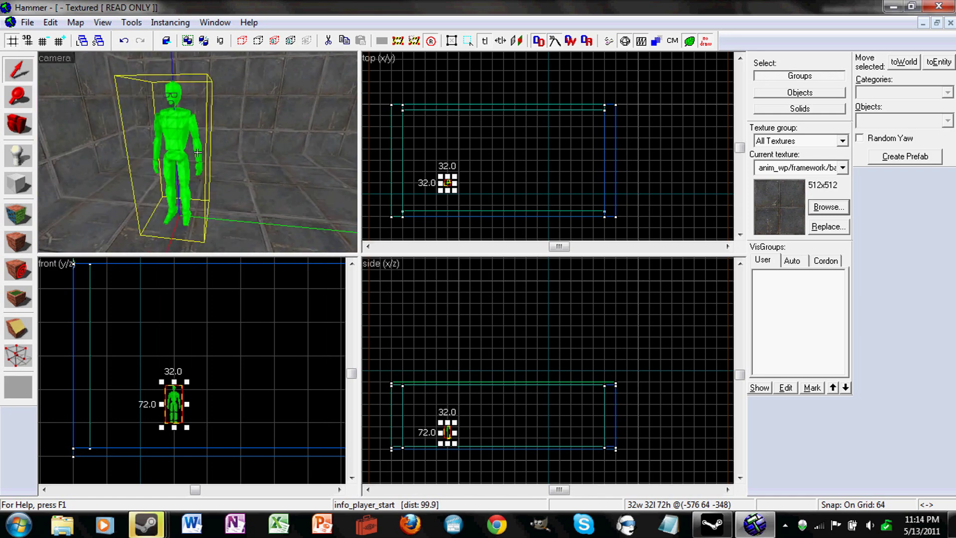
key(w)
key(s)
key(w)
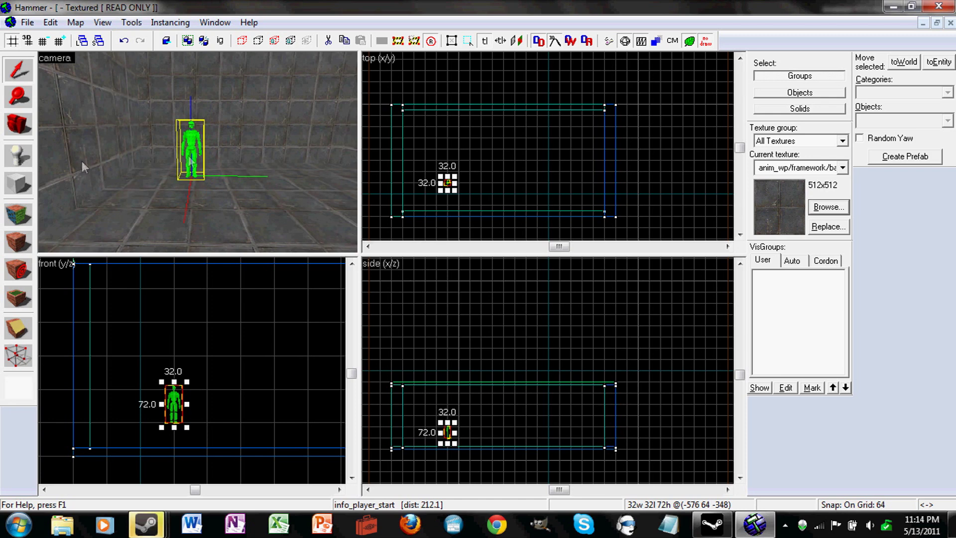
Place a second info_player_start entity on the floor in the open part of the room and select it
key(z)
key(w)
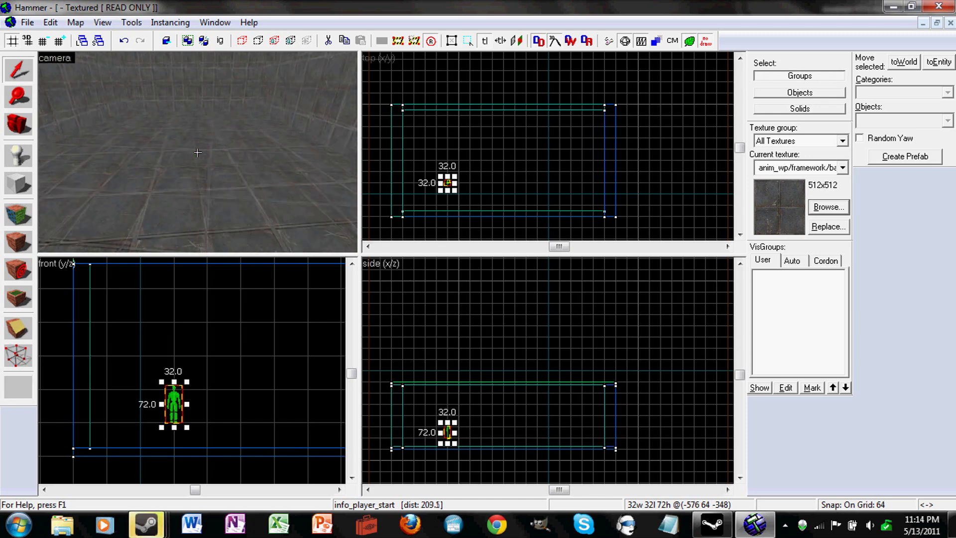
click(15, 165)
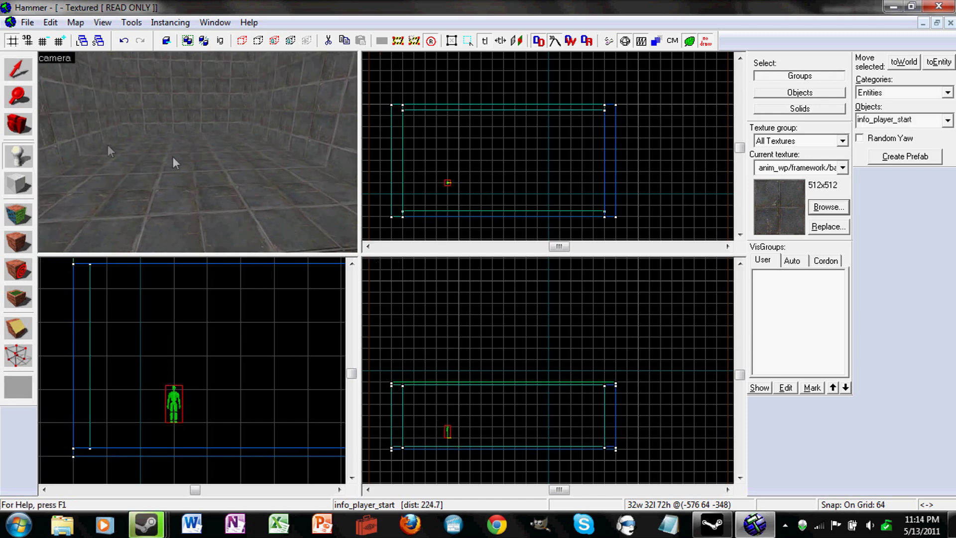
click(210, 154)
key(shift+s)
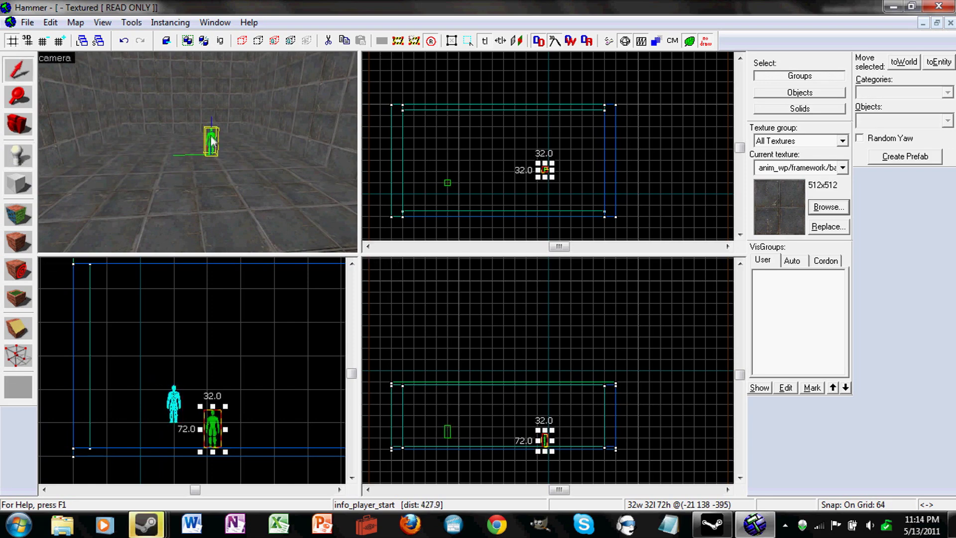
Change the second entity's class to prop_testchamber_door and apply it
key(alt+Return)
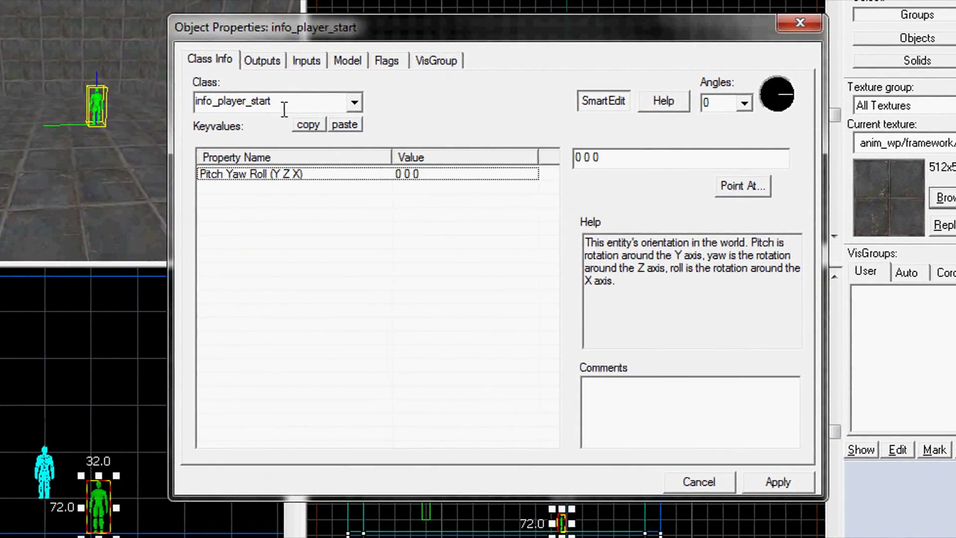
double_click(285, 110)
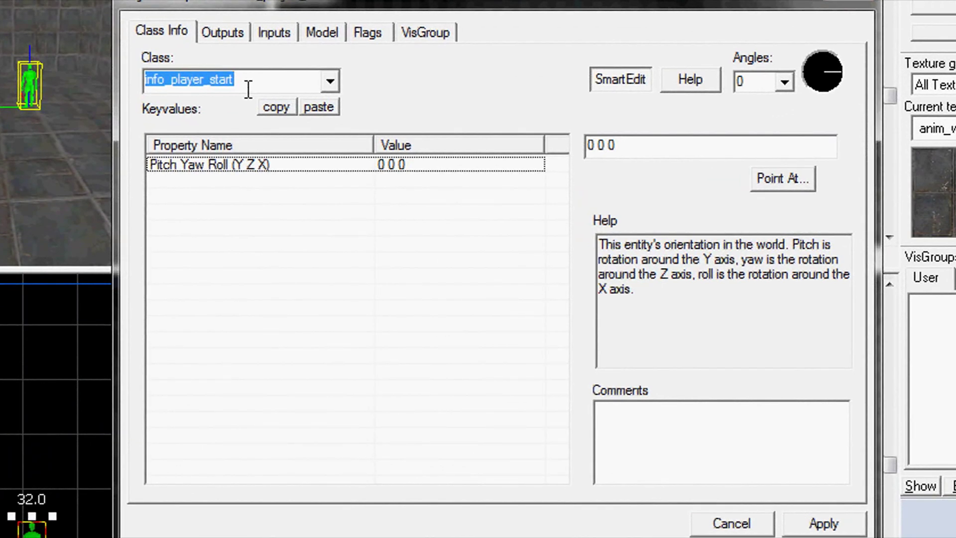
text(dor)
key(BackSpace)
text(or)
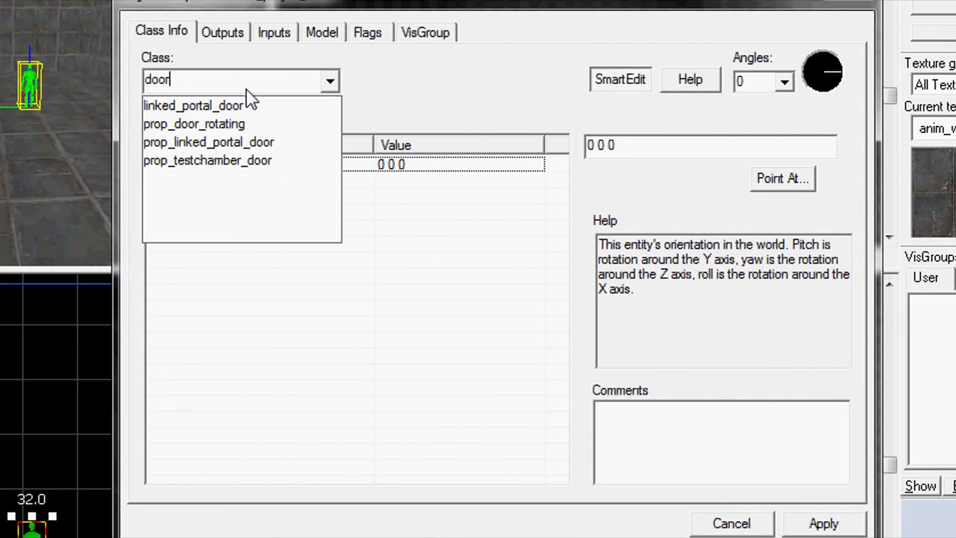
click(245, 160)
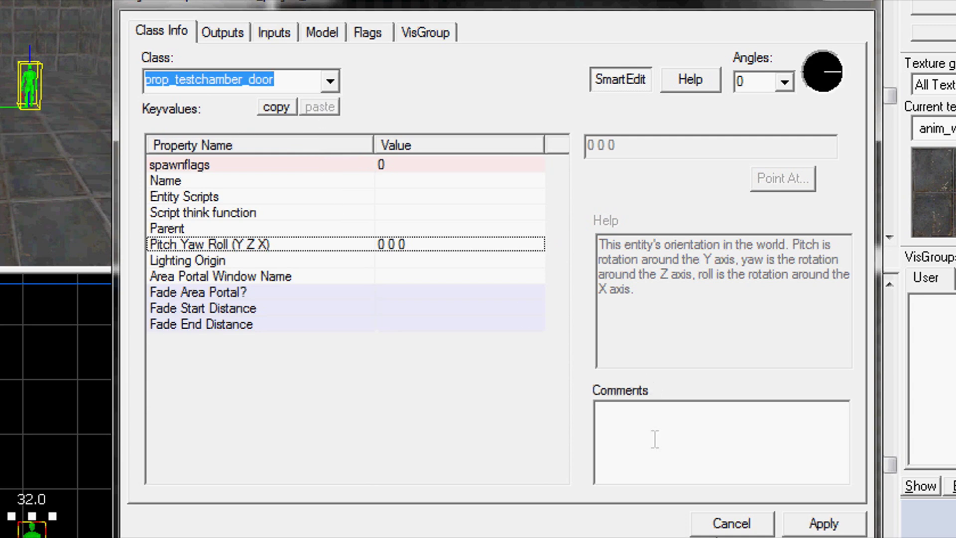
click(823, 523)
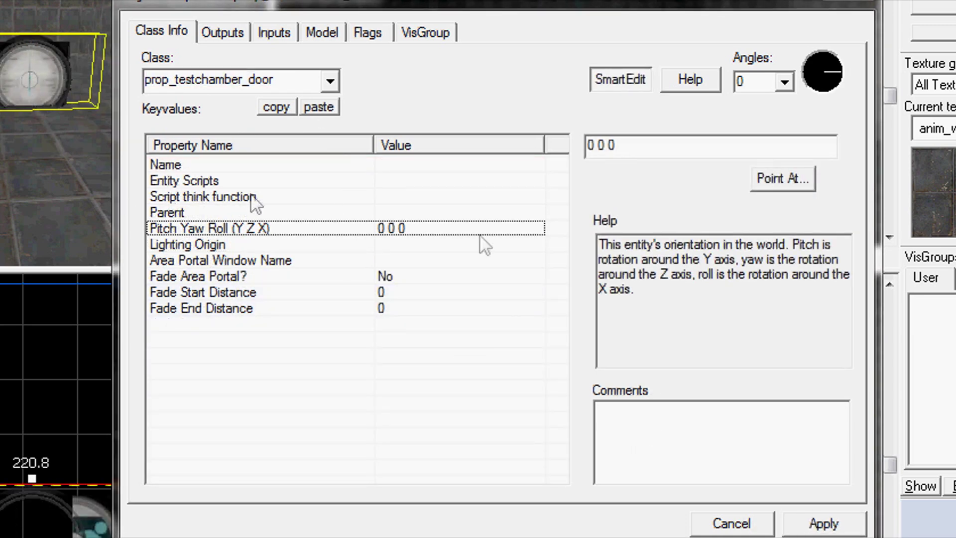
Name the test chamber door door_1
click(214, 166)
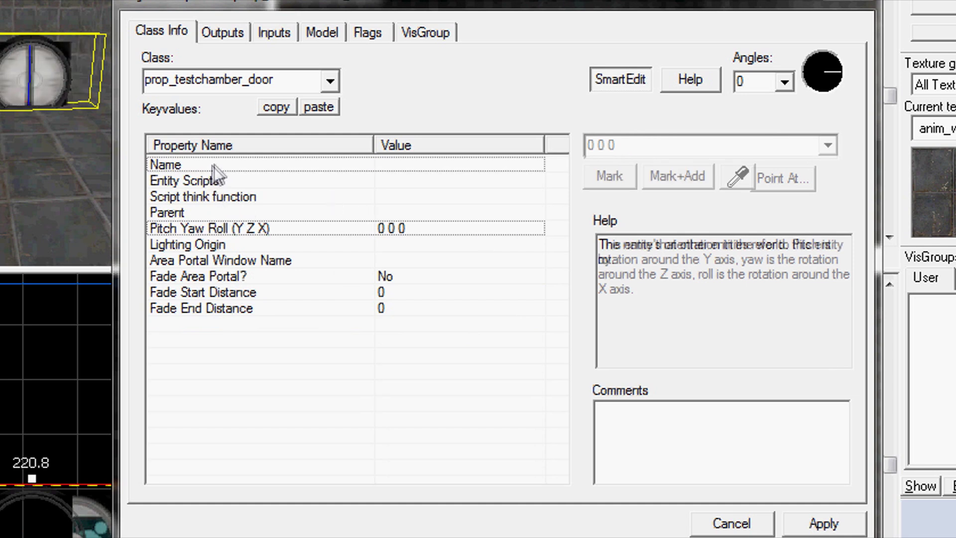
click(619, 148)
text(d)
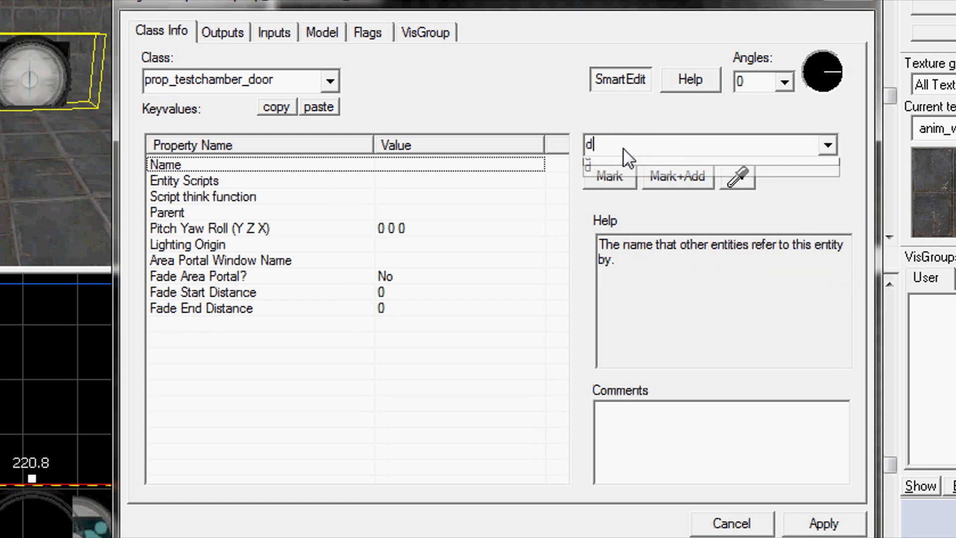
text(oor_1)
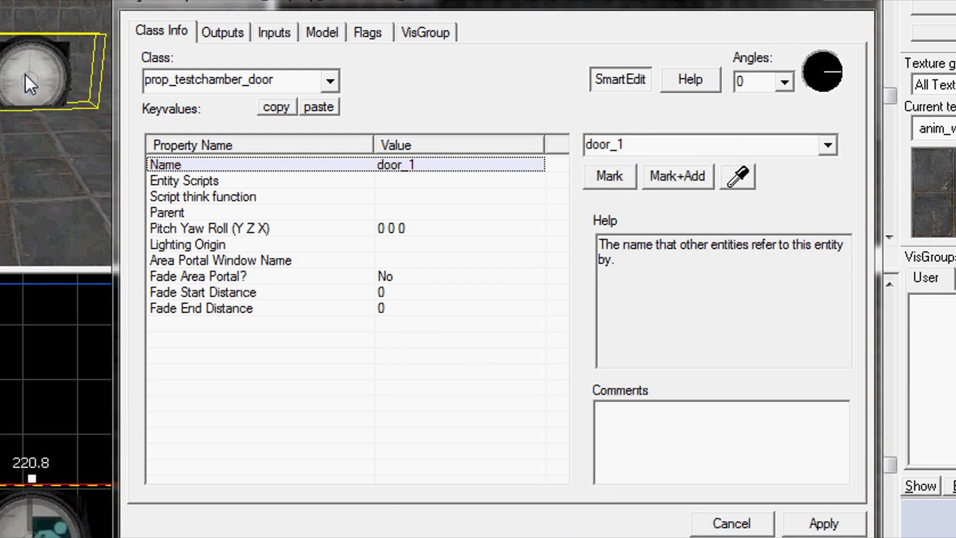
Set the door's model sequence to idleclose, apply the change and close the object properties
click(317, 33)
click(423, 72)
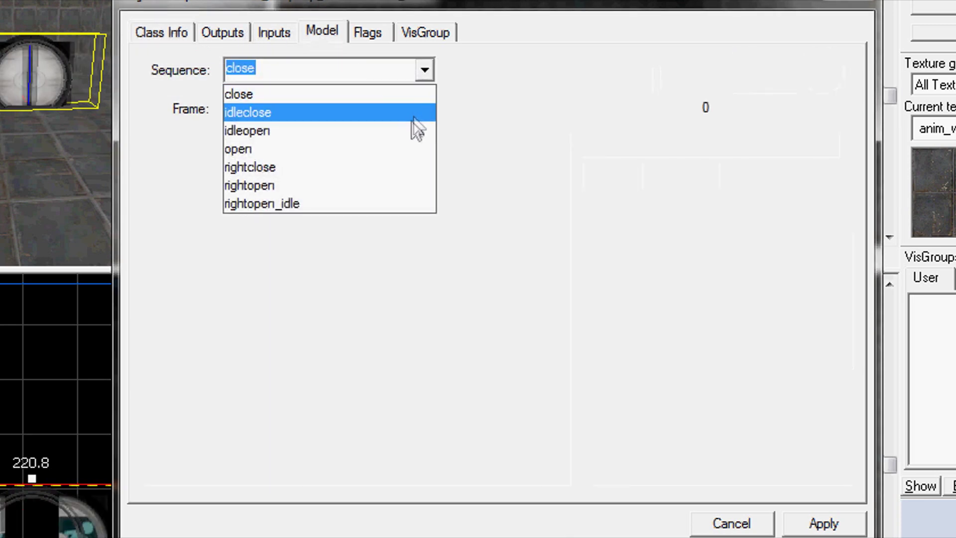
click(377, 120)
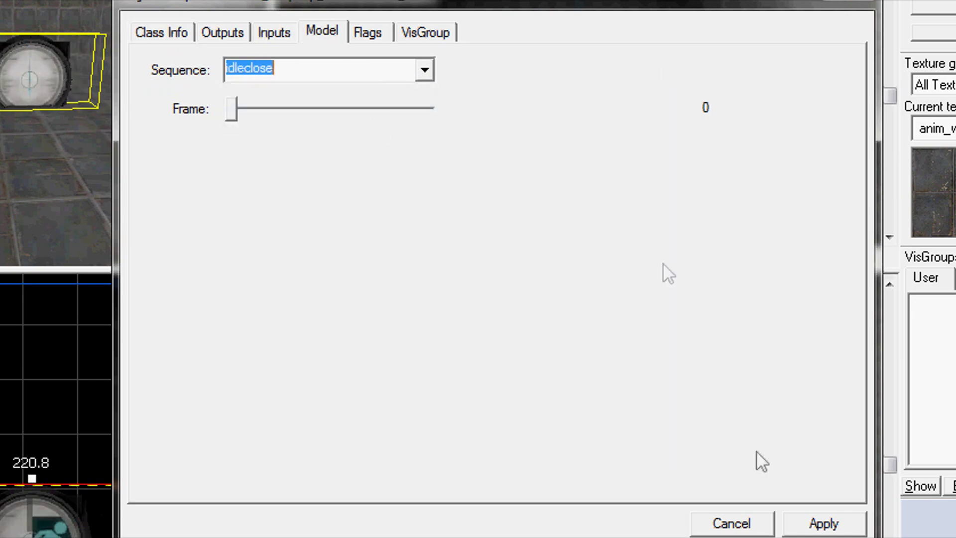
click(823, 522)
click(739, 518)
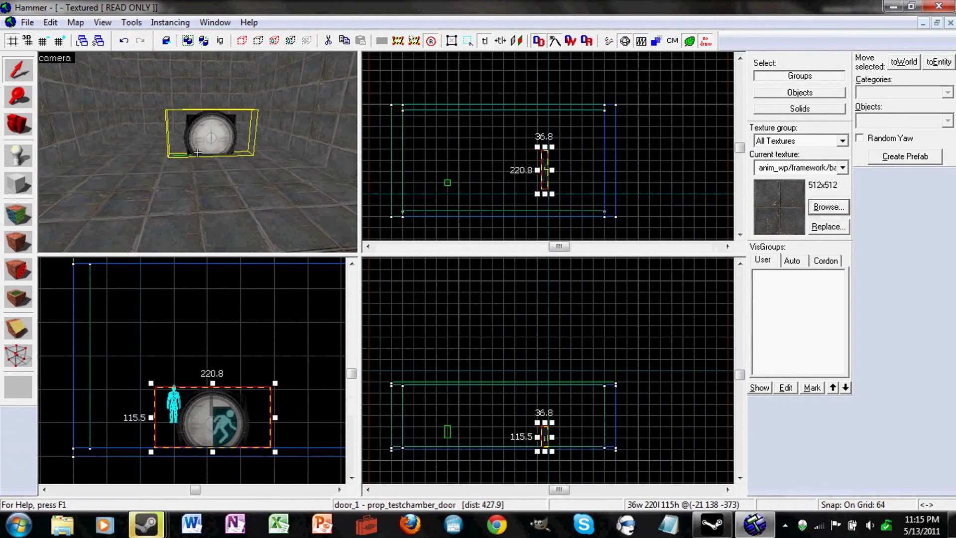
Inspect the test chamber door from both sides, set the grid snap to 16 and shift the door slightly toward the nearer end wall
key(z)
key(w)
key(a)
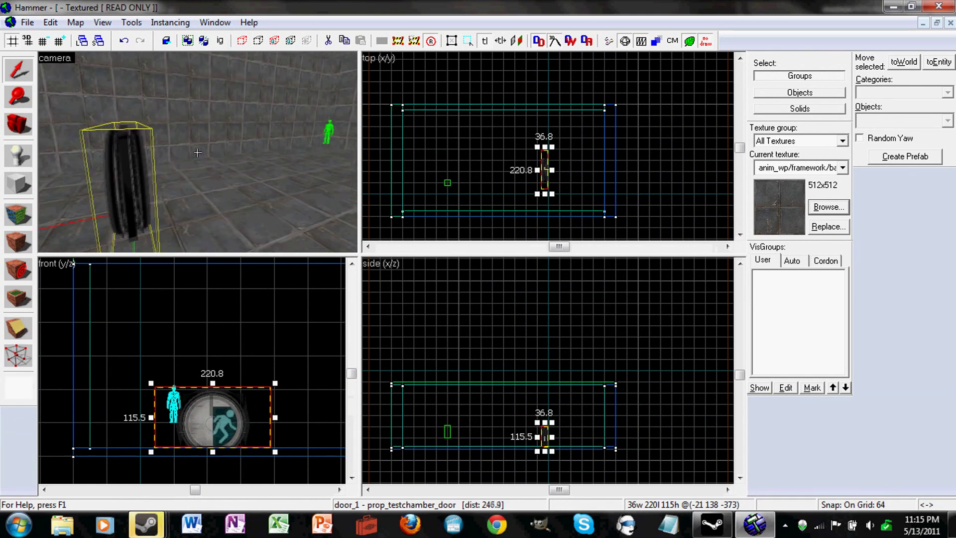
key(a)
key(w)
key(z)
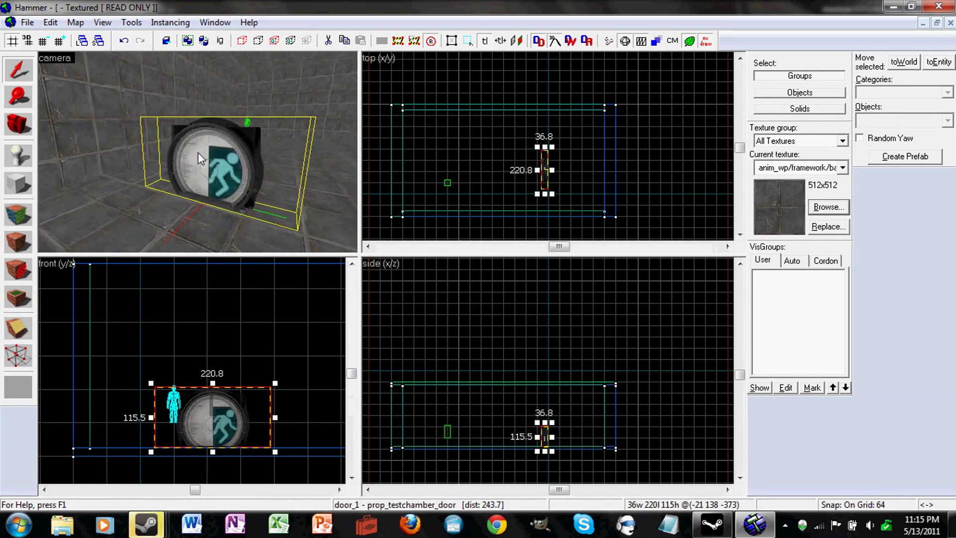
scroll(590, 432, up, 3)
drag(525, 426, 552, 432)
key(bracketleft)
key(bracketleft)
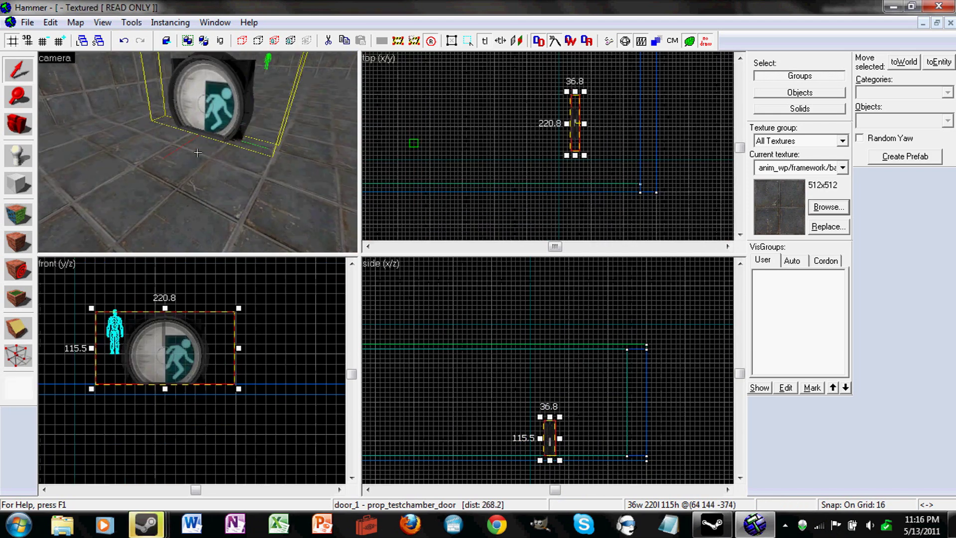
Place another info_player_start entity on the floor beside the test chamber door
key(shift+e)
click(231, 178)
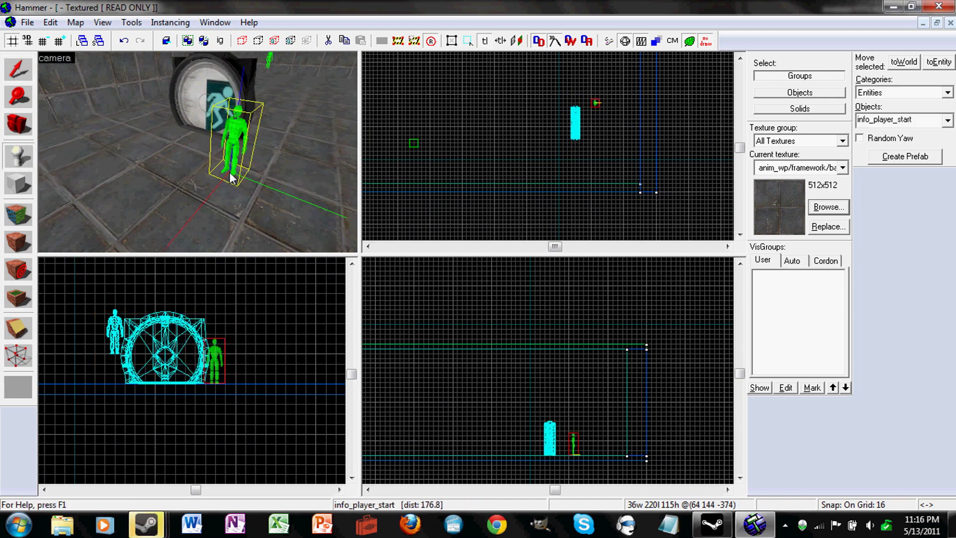
key(shift+s)
Change the class of the new entity beside the door to prop_button
double_click(238, 133)
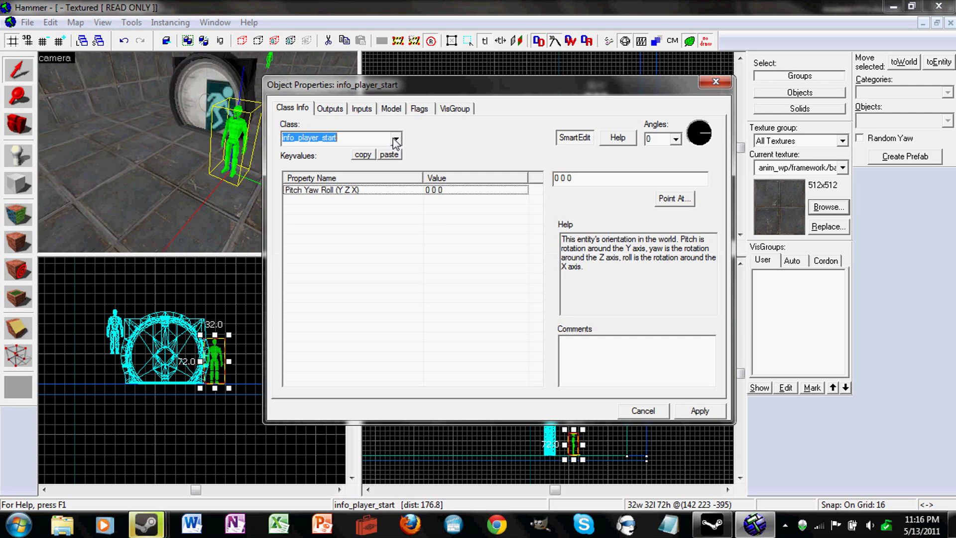
text(button)
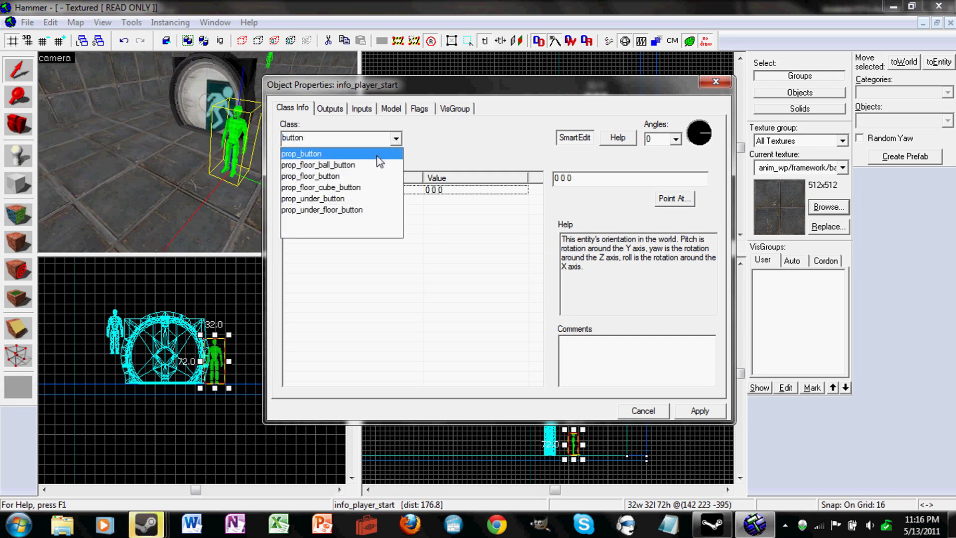
click(377, 155)
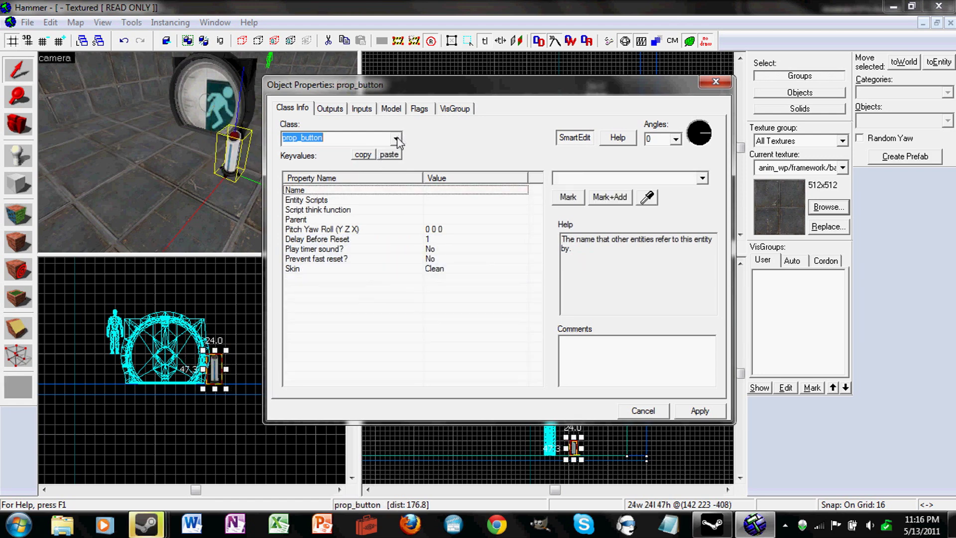
Try the prop_floor_ball_button and prop_floor_button classes on the entity, and return it to prop_button
click(397, 141)
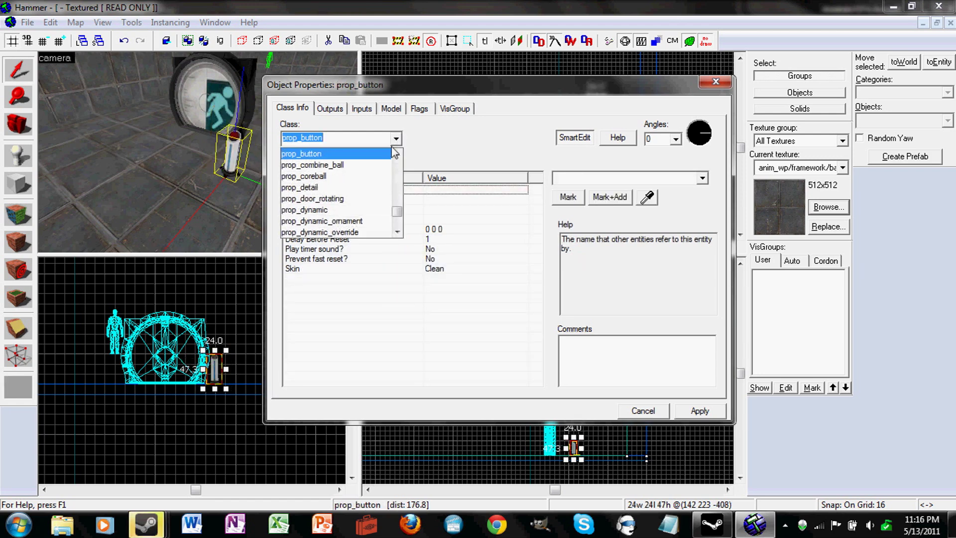
text(button)
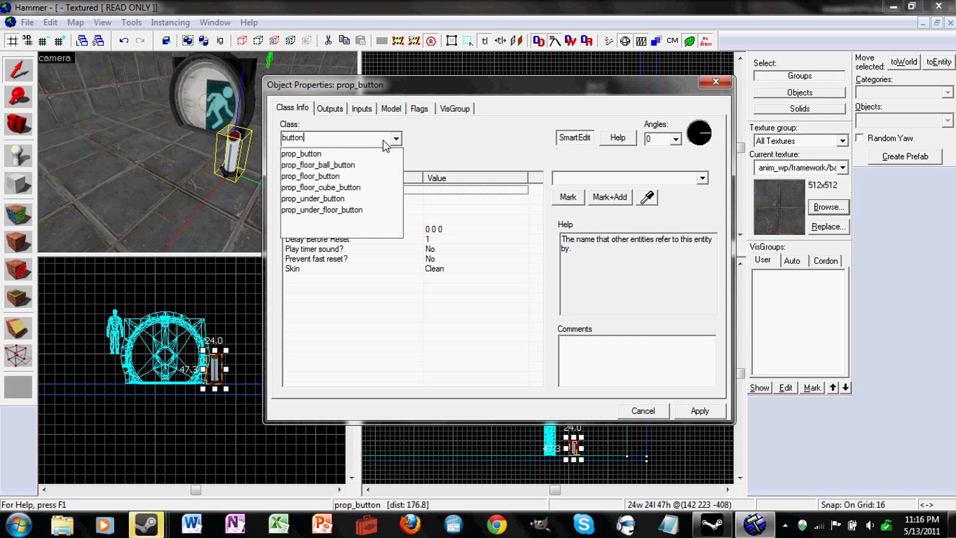
click(390, 165)
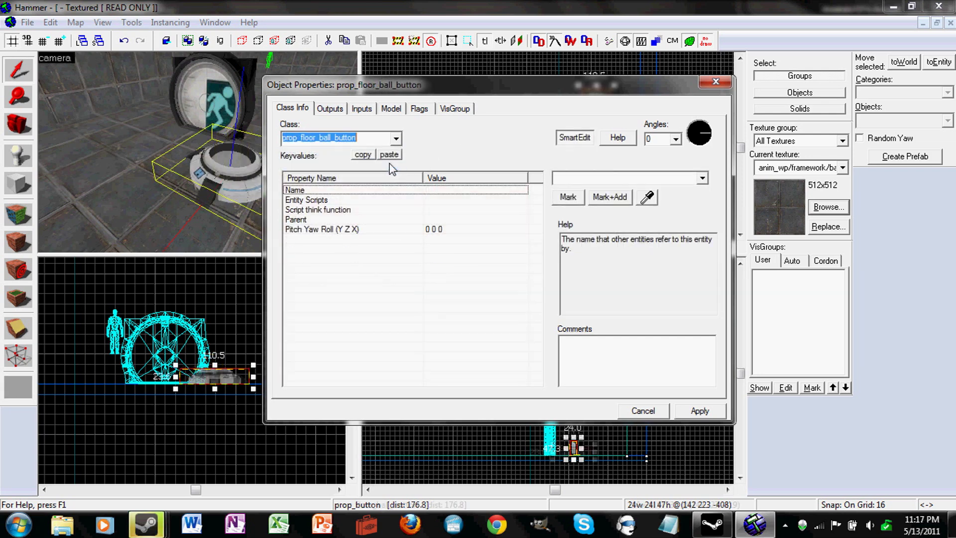
click(396, 140)
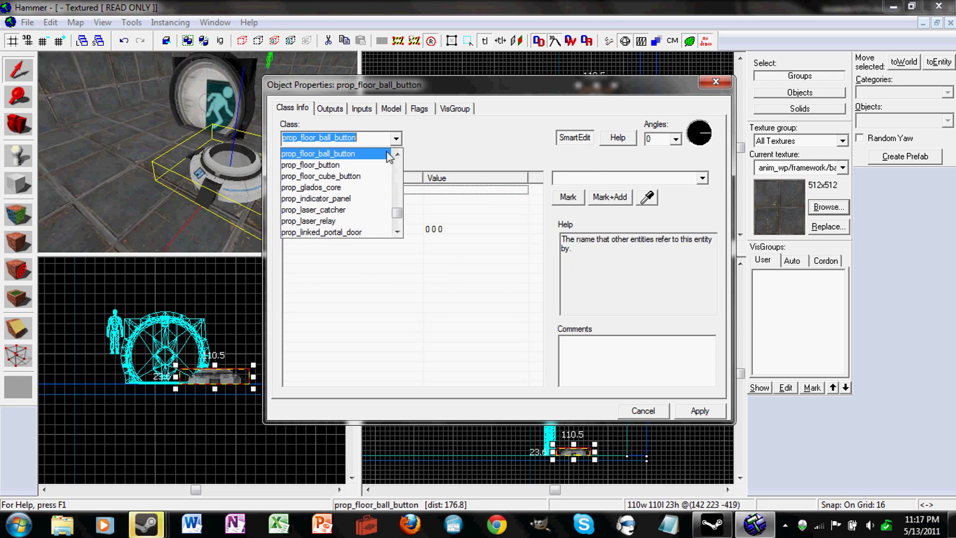
text(button)
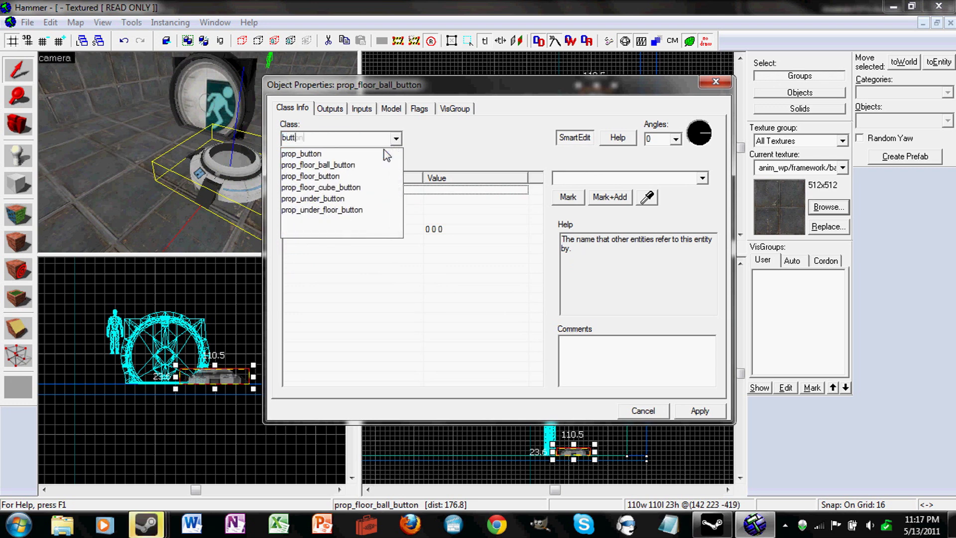
click(373, 178)
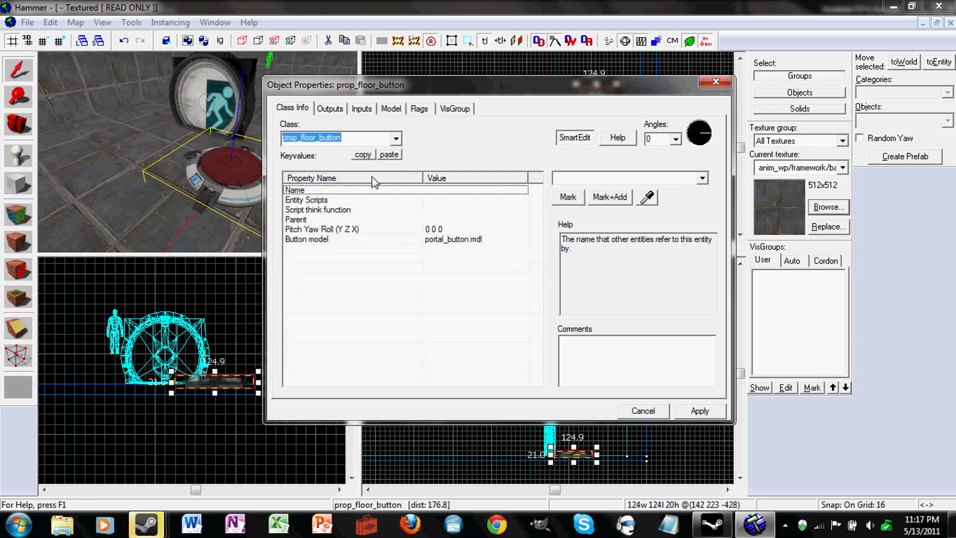
click(396, 139)
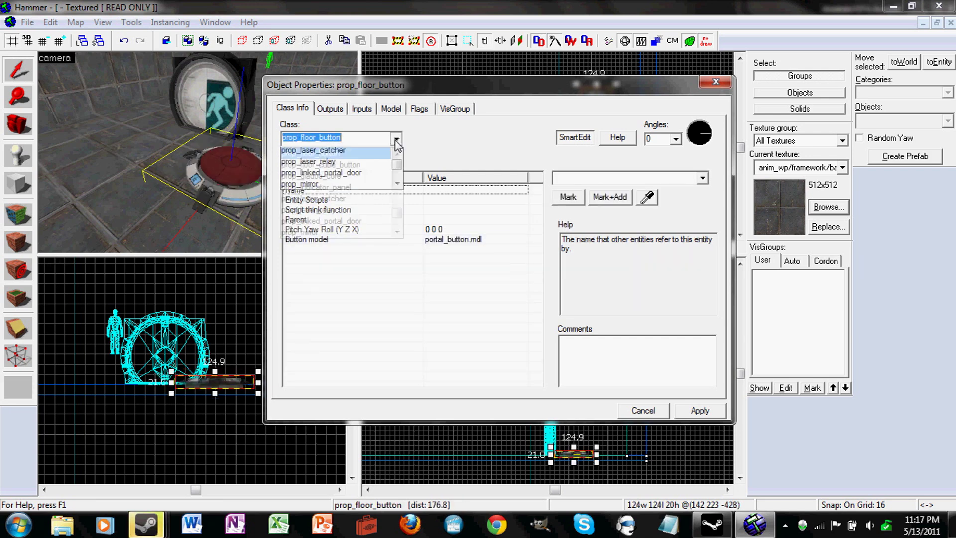
text(butt)
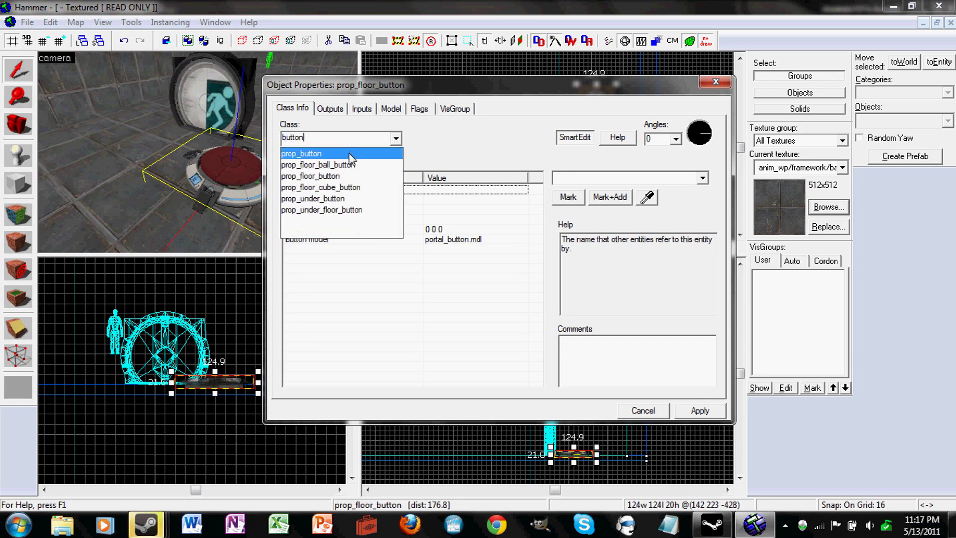
click(357, 153)
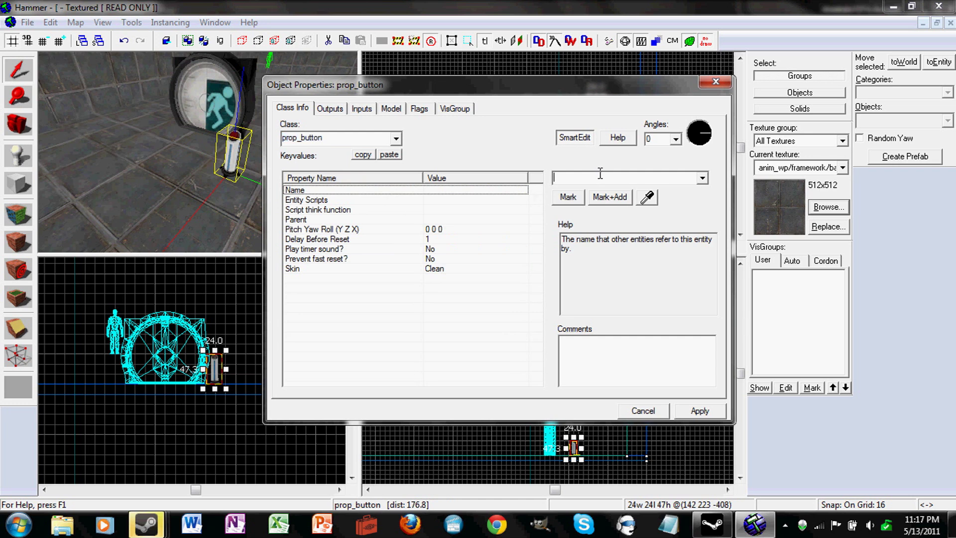
Name the button entity button_1
click(569, 178)
text(b)
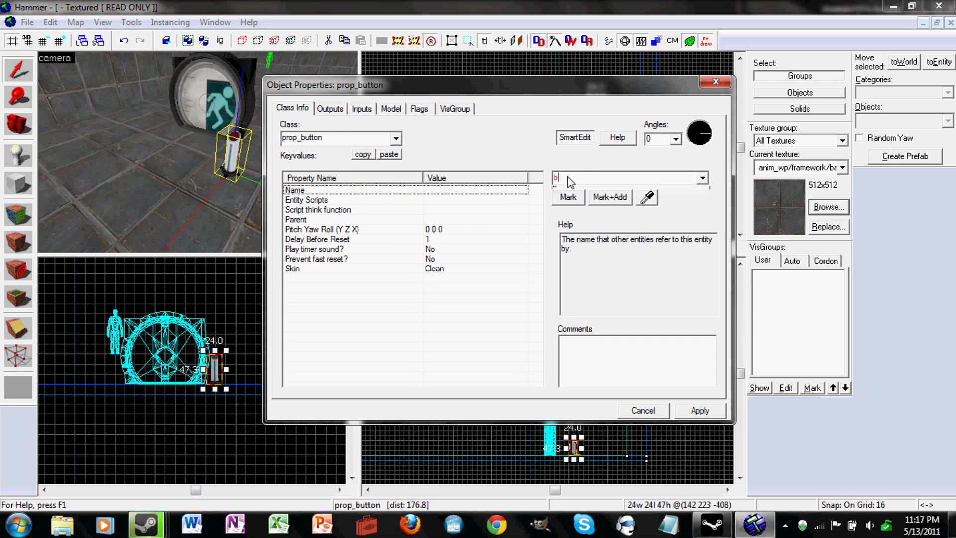
text(utton_1)
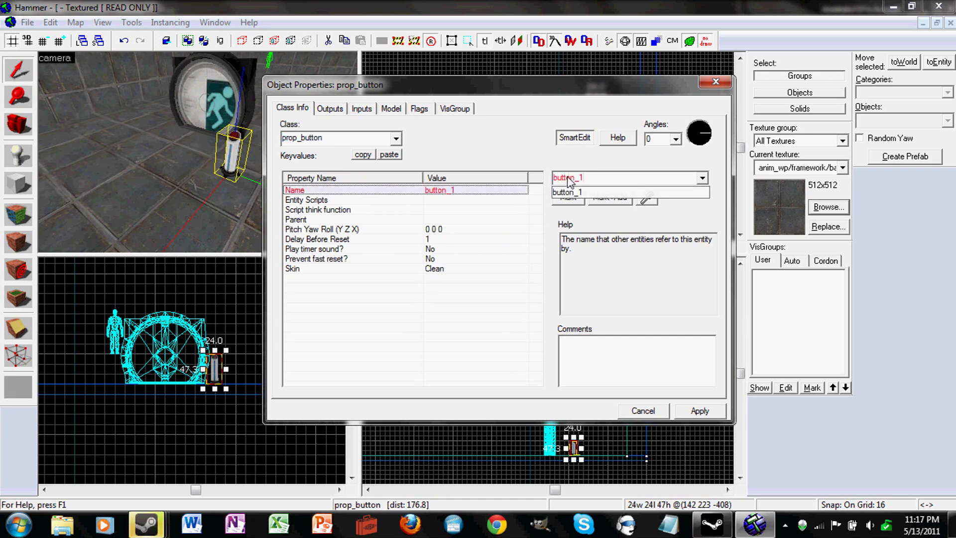
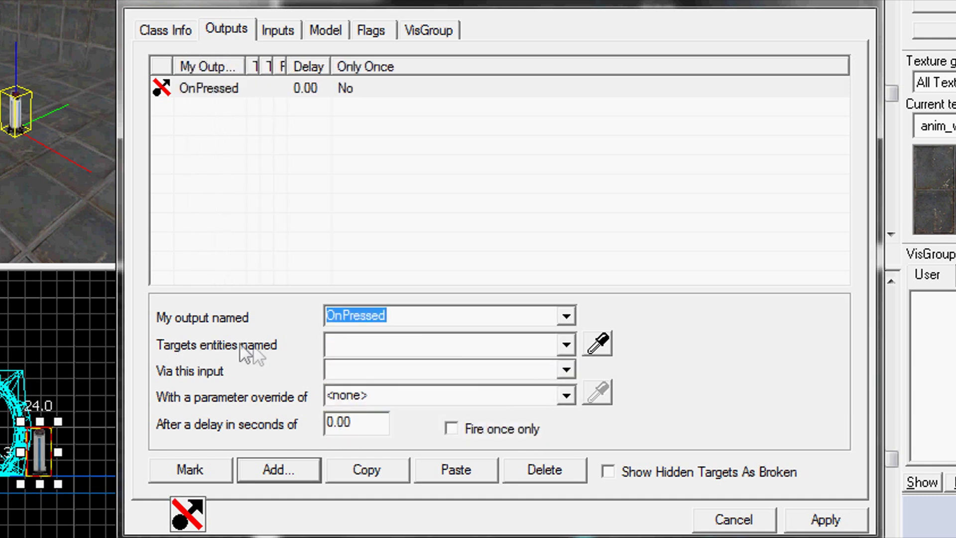
Make the button's OnPressed output target door_1 with the Open input, and apply it
click(566, 344)
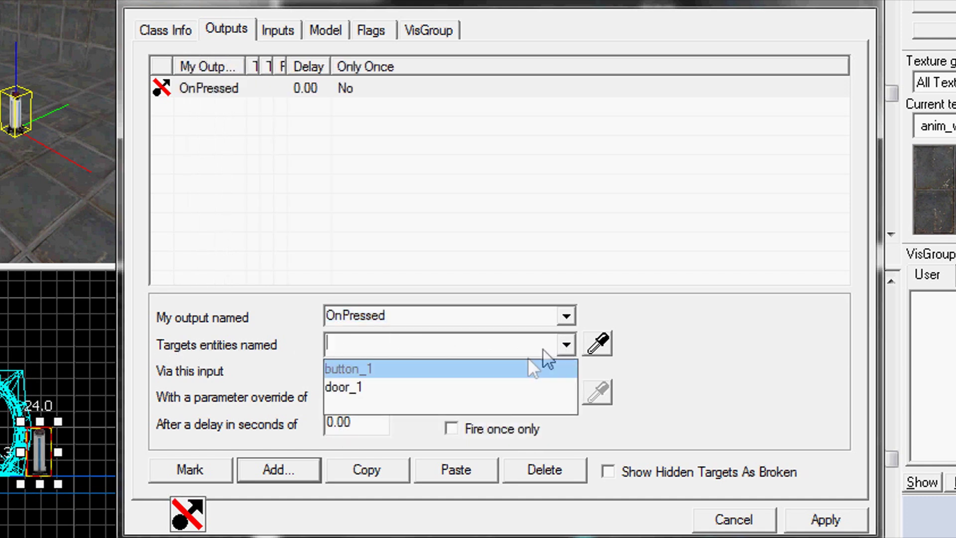
click(530, 391)
click(52, 253)
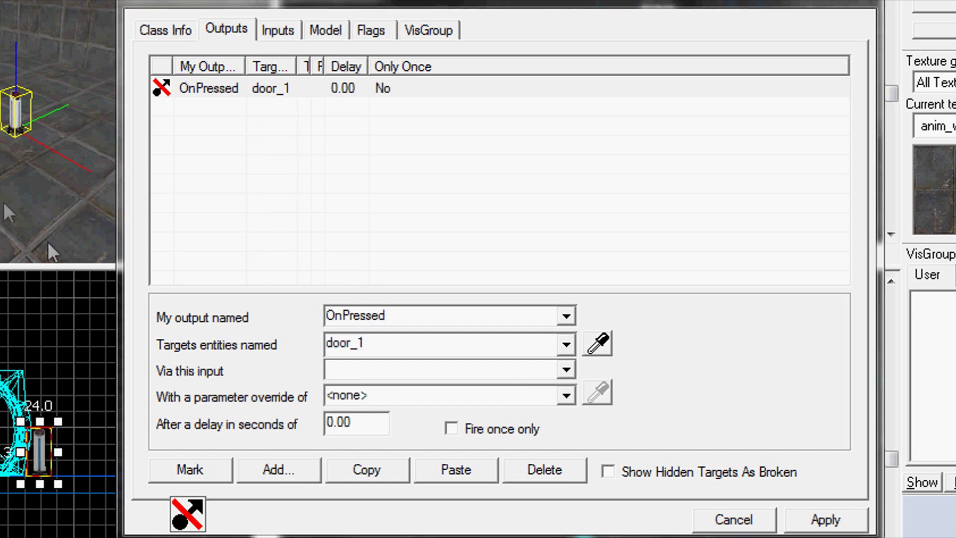
click(565, 369)
scroll(503, 426, down, 3)
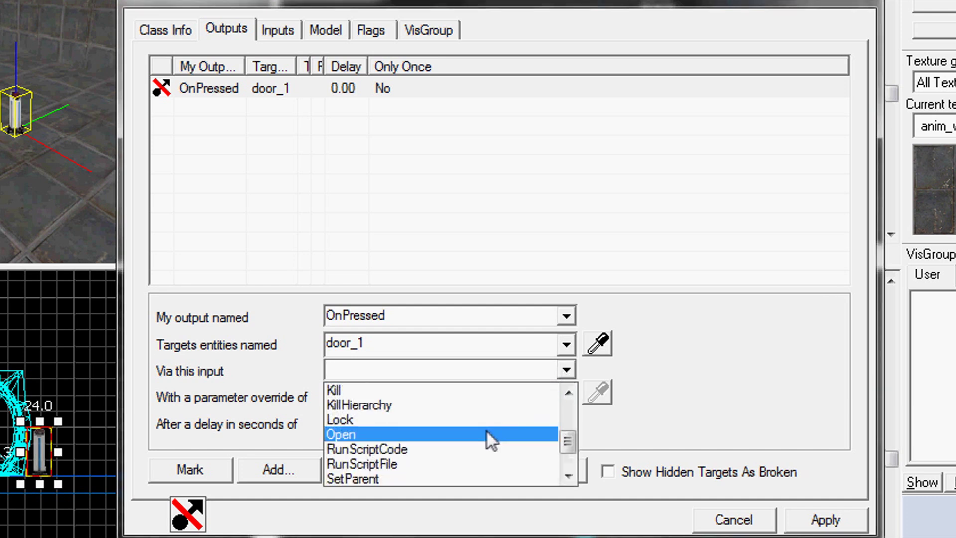
click(486, 435)
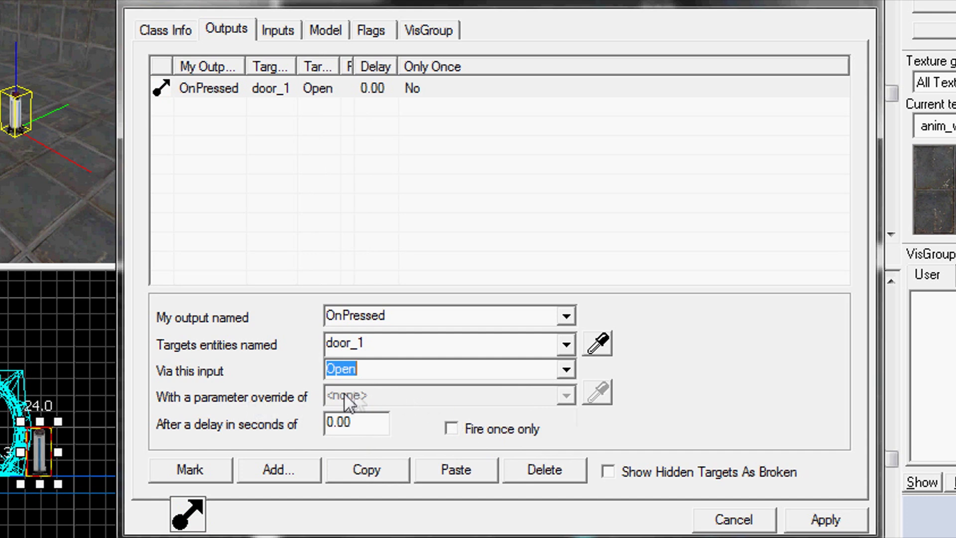
click(376, 431)
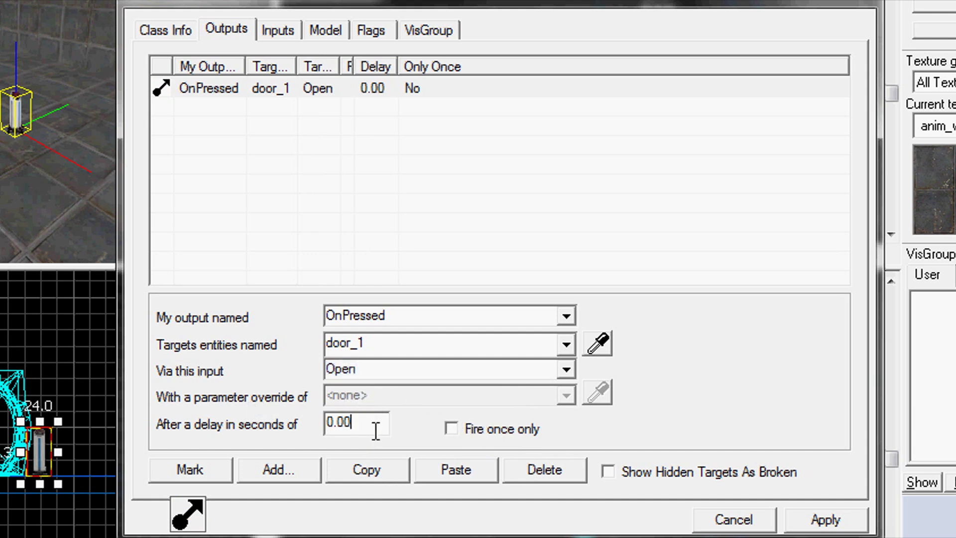
click(813, 519)
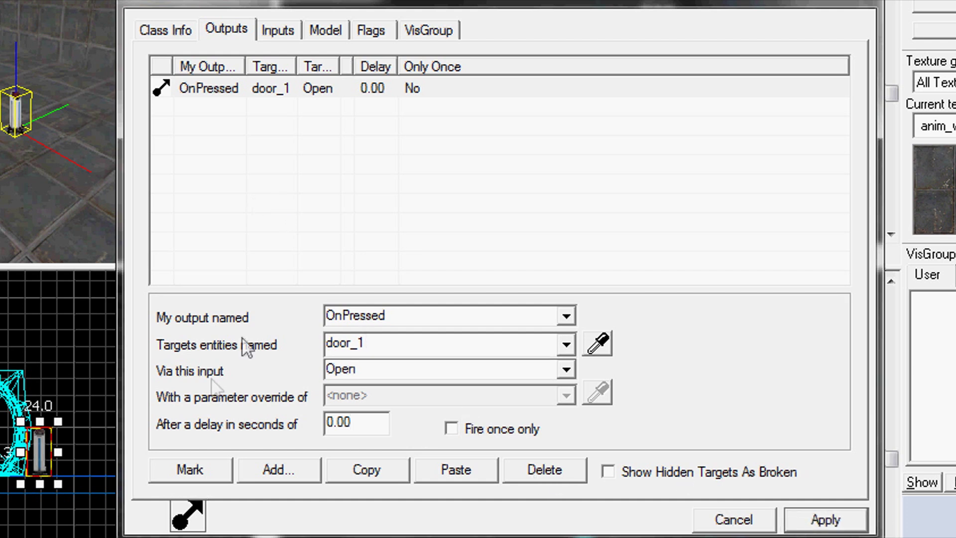
Add an OnButtonReset output to the button that targets door_1 with the Close input
click(259, 470)
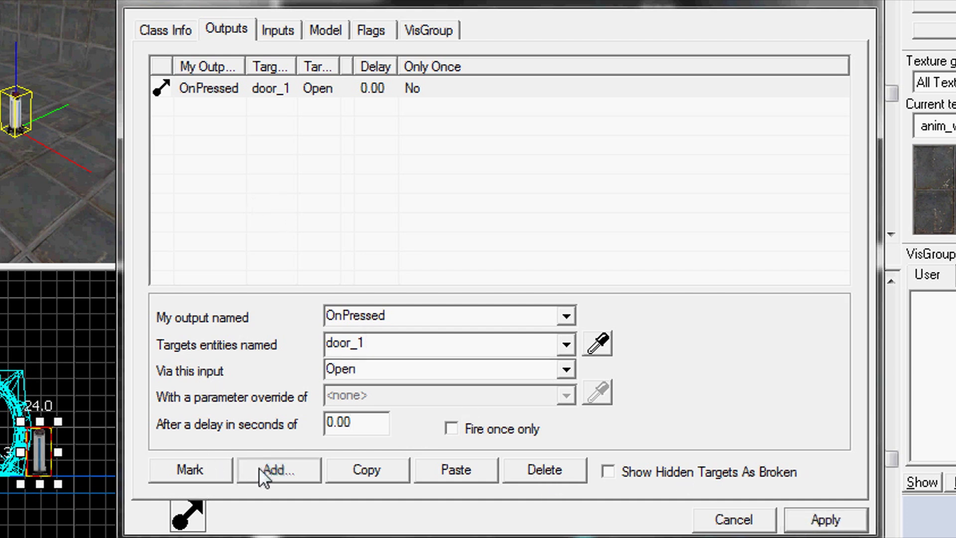
click(566, 317)
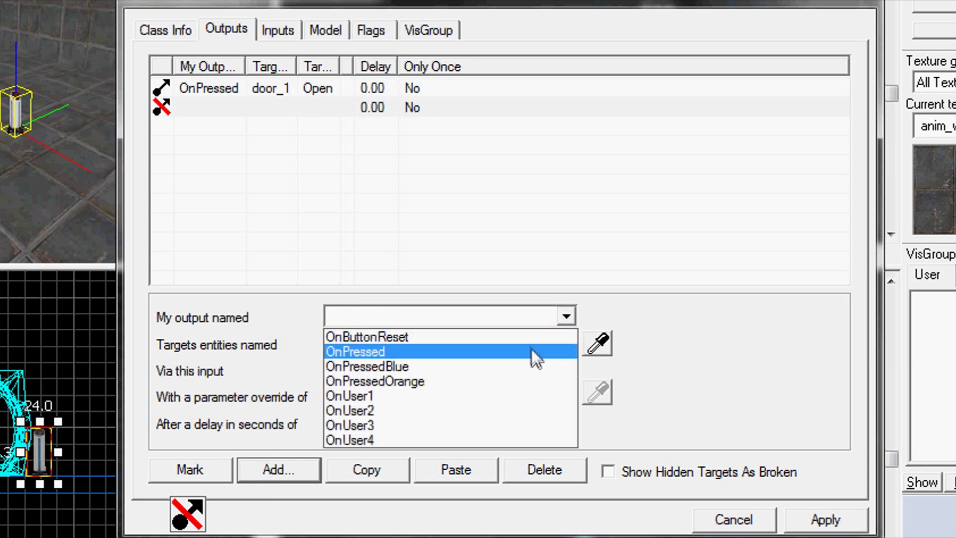
click(524, 336)
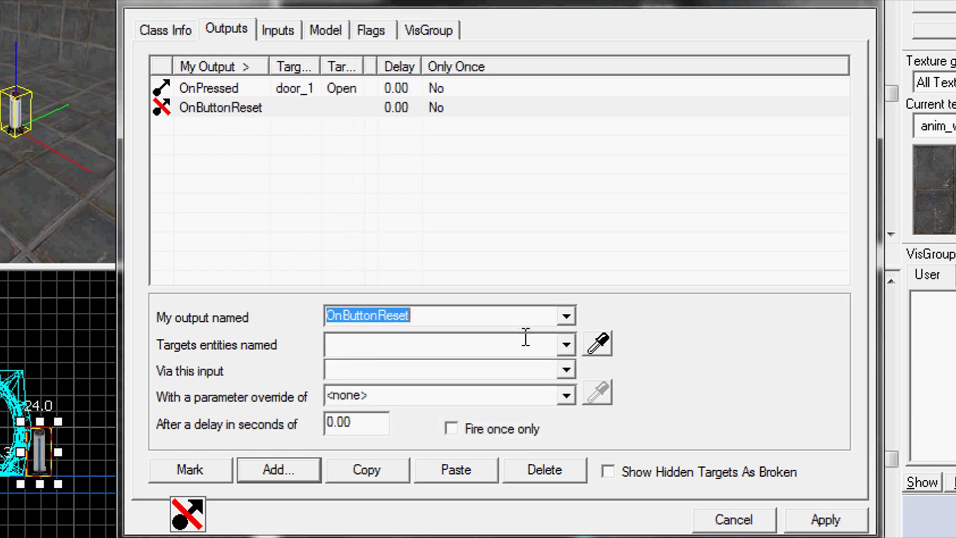
click(566, 343)
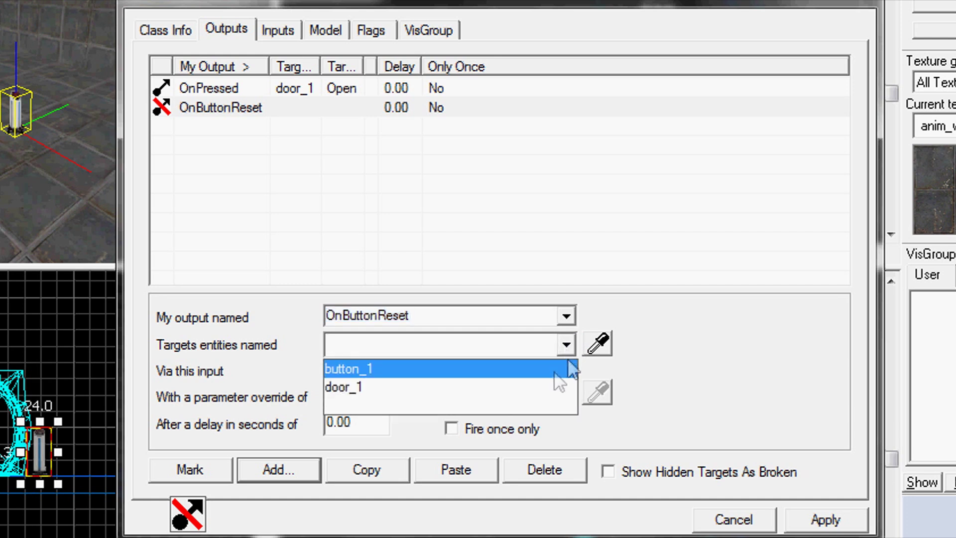
click(554, 386)
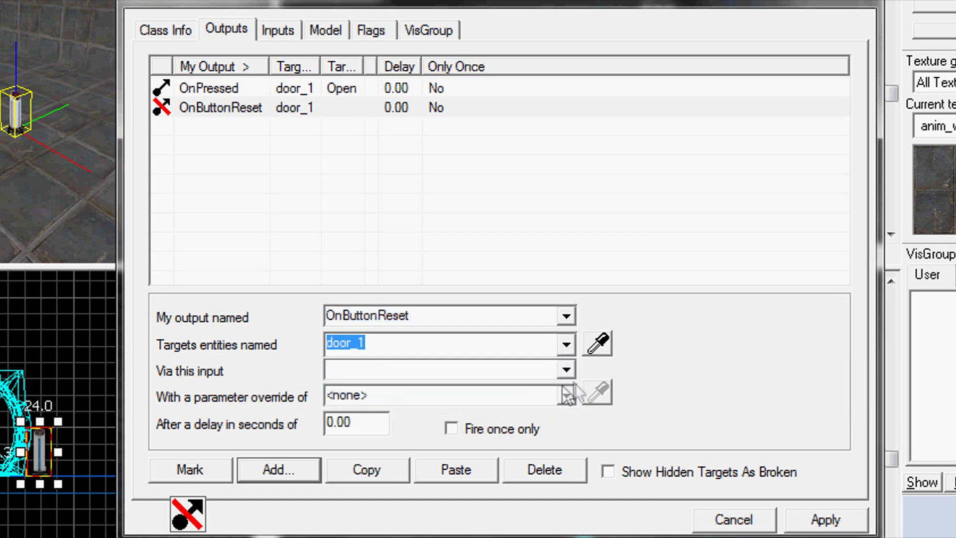
click(566, 371)
click(521, 416)
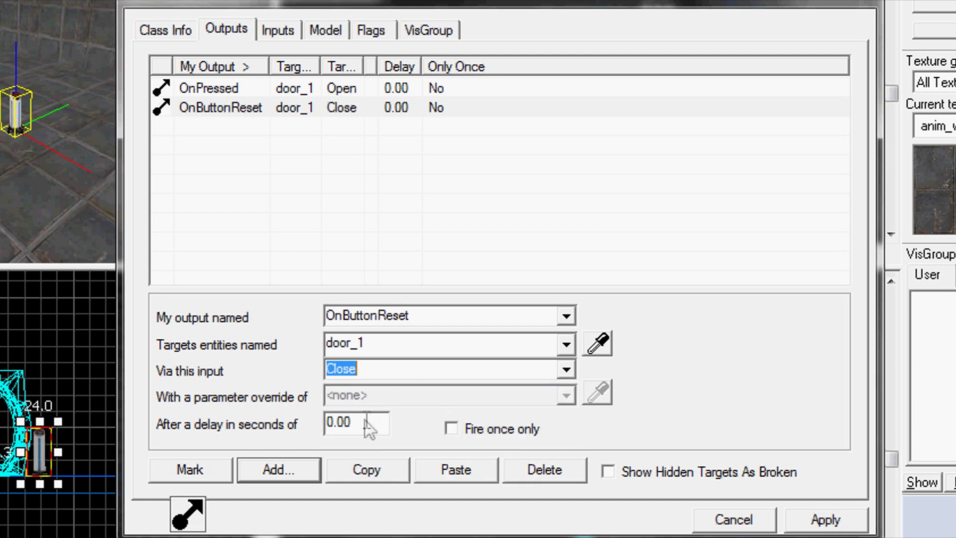
Set the OnButtonReset output's delay to 2 seconds, apply it and close the object properties
drag(368, 429, 323, 428)
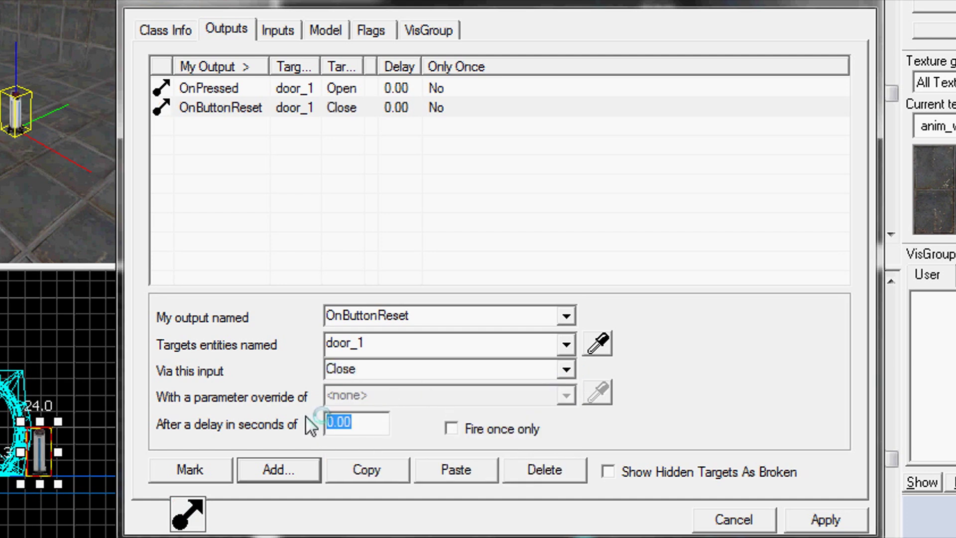
text(2)
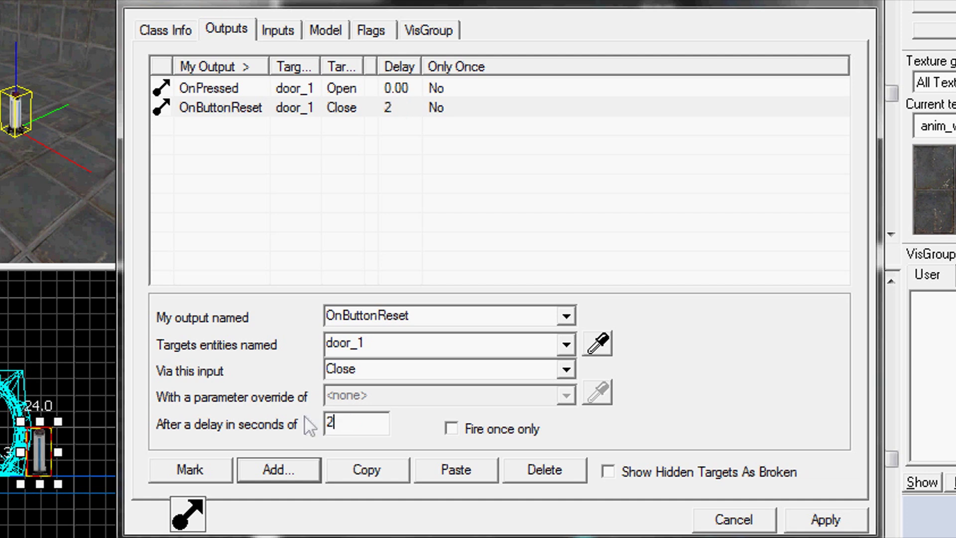
click(823, 519)
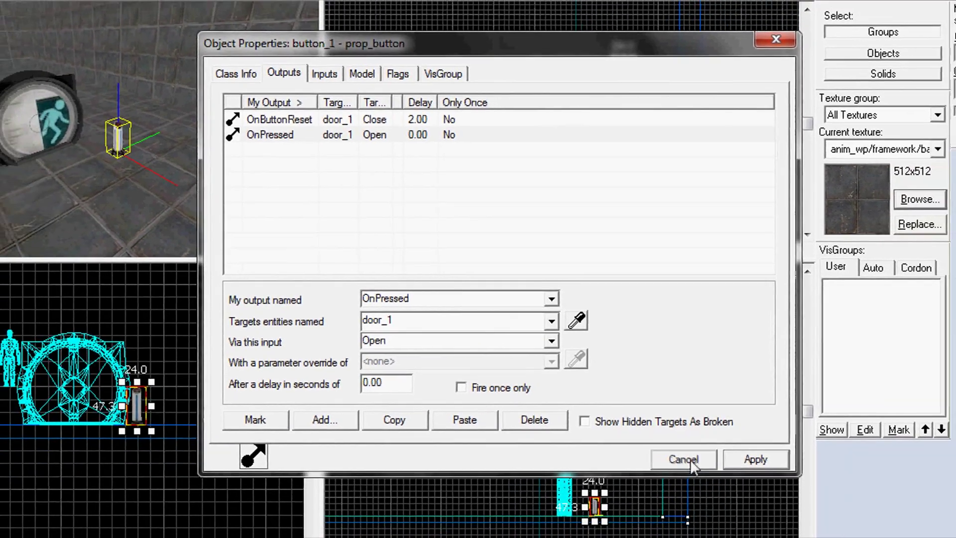
click(733, 519)
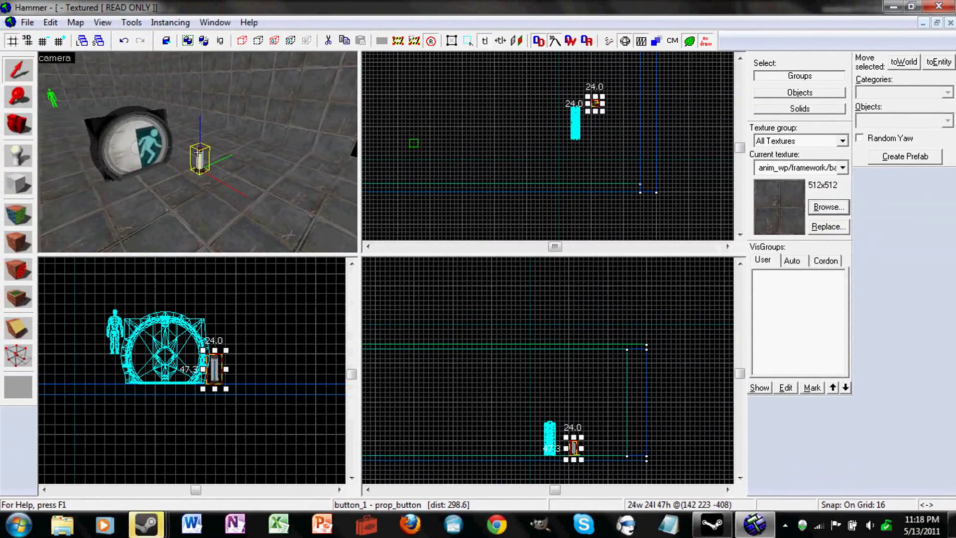
Look around the room in the 3D view and check its whole outline in the top view
key(w)
key(d)
key(w)
key(a)
key(w)
drag(198, 153, 197, 152)
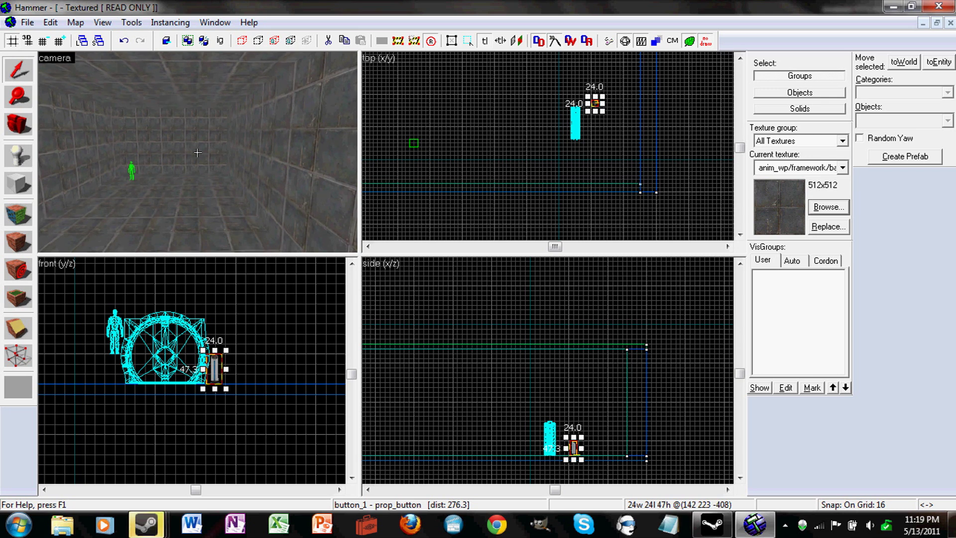
scroll(447, 130, down, 4)
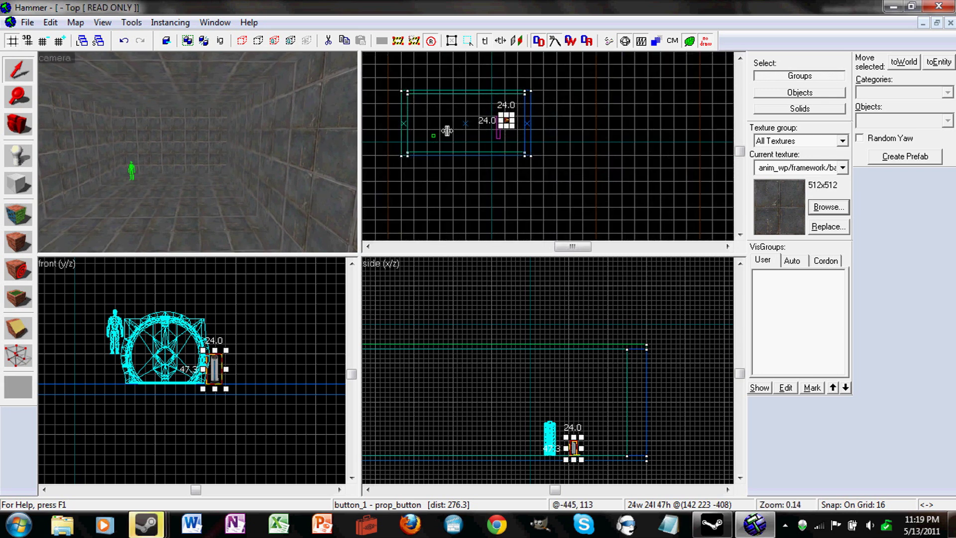
Coarsen the snap grid to 256 units
key(bracketright)
key(bracketright)
key(bracketright)
key(bracketright)
key(bracketright)
key(bracketleft)
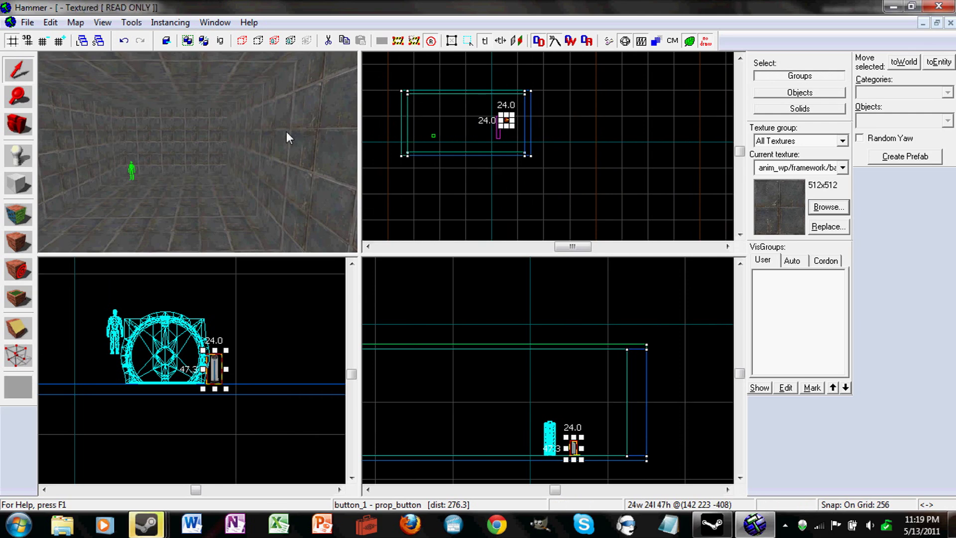
Examine the room's walls, door and button in the 3D view and the surrounding map area in the top view
key(z)
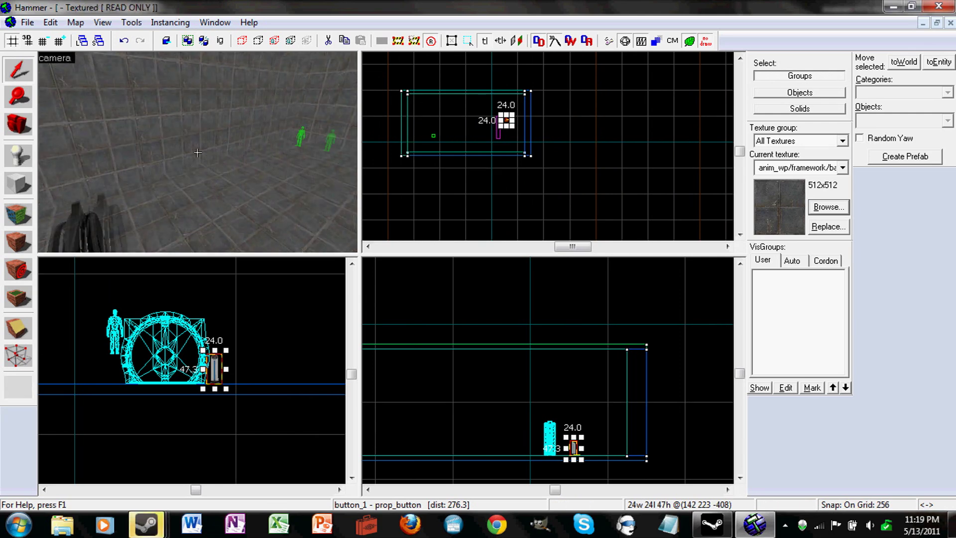
key(w)
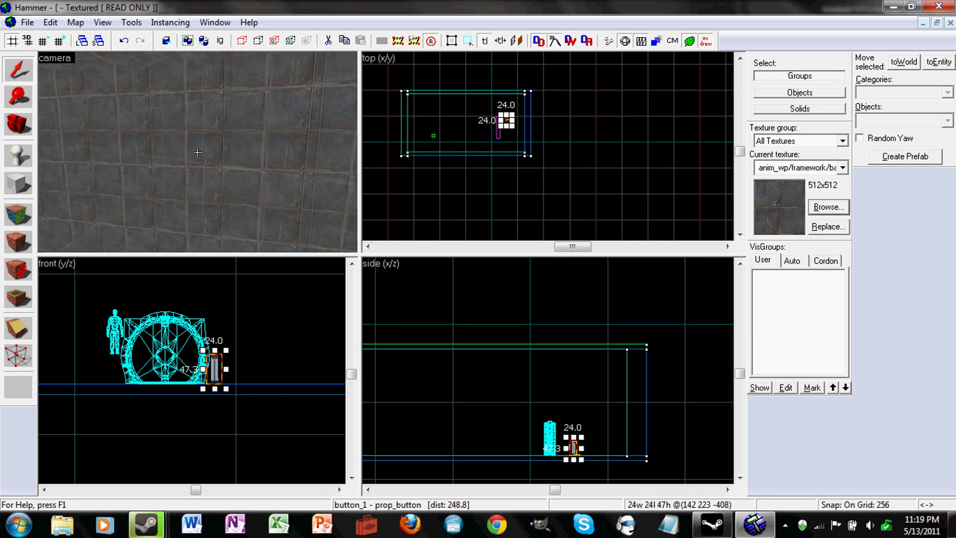
key(w)
key(w)
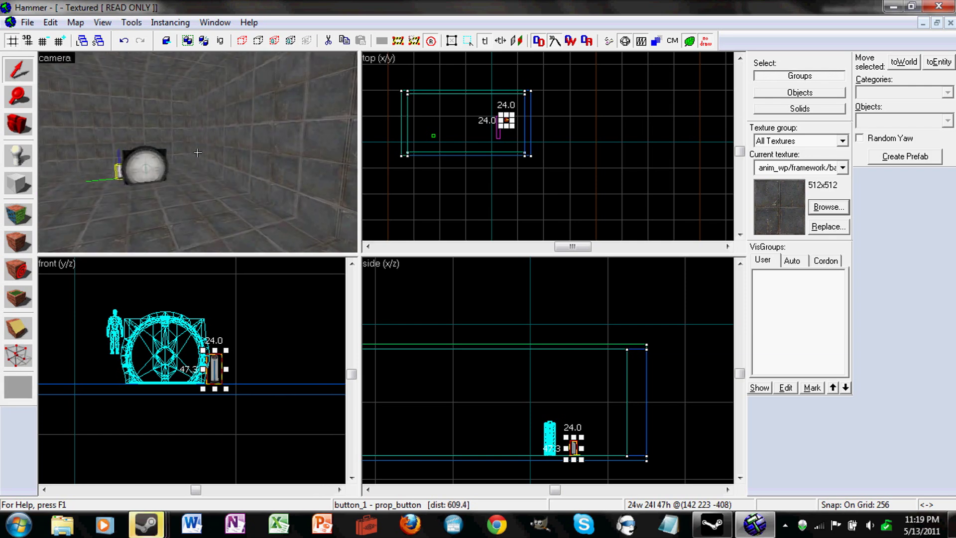
key(z)
scroll(453, 124, down, 5)
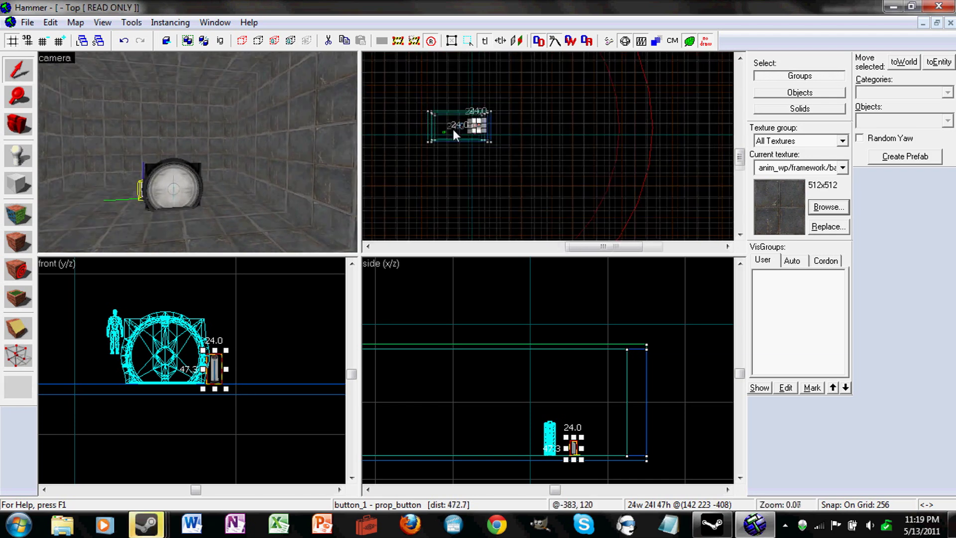
scroll(440, 84, down, 2)
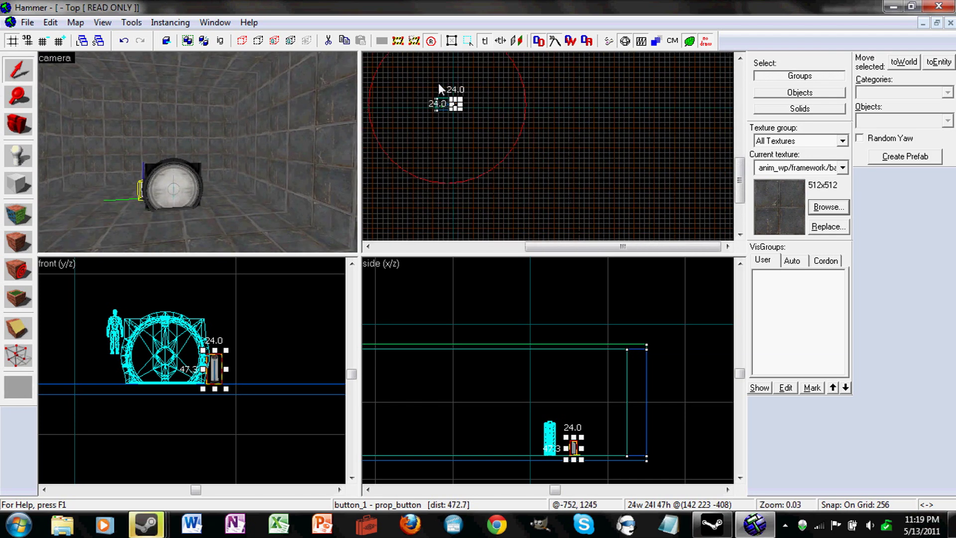
scroll(440, 90, up, 1)
scroll(438, 90, up, 6)
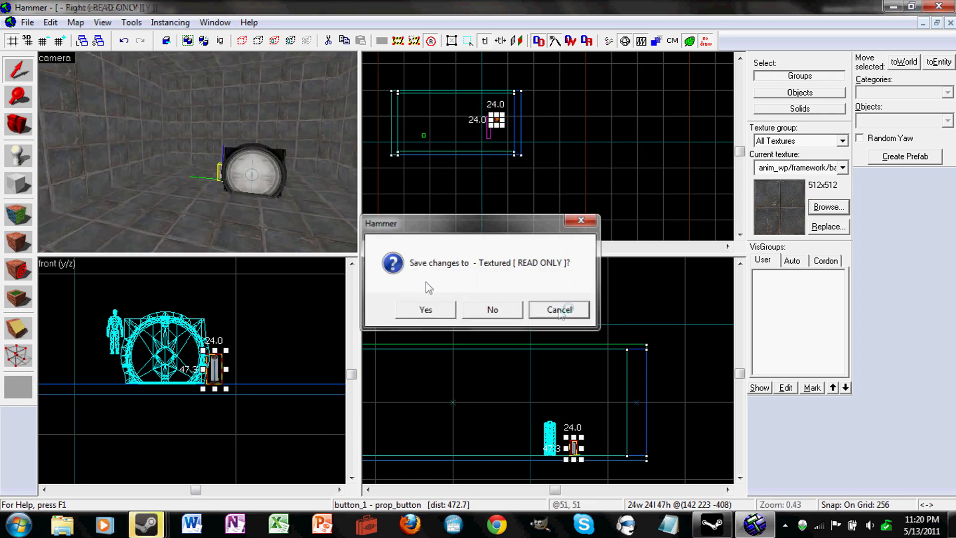
Dismiss the save-changes prompt and save the map as buttontutorial in the portal 2\portal2\maps folder
key(Escape)
click(26, 22)
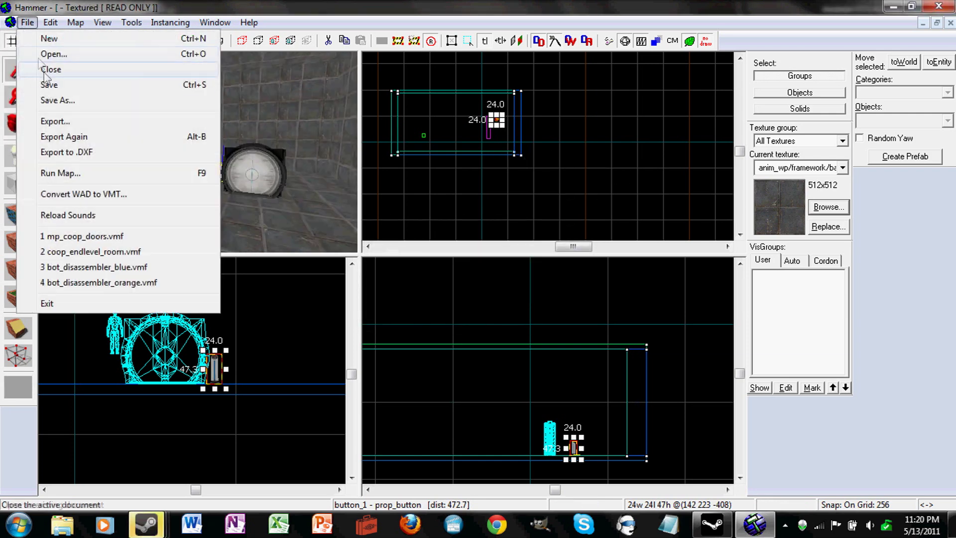
click(54, 87)
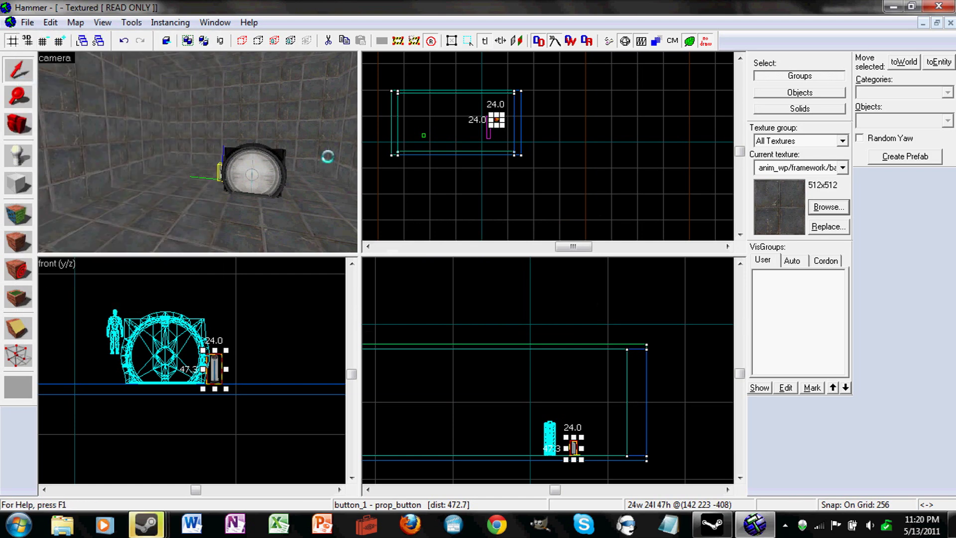
key(ctrl+s)
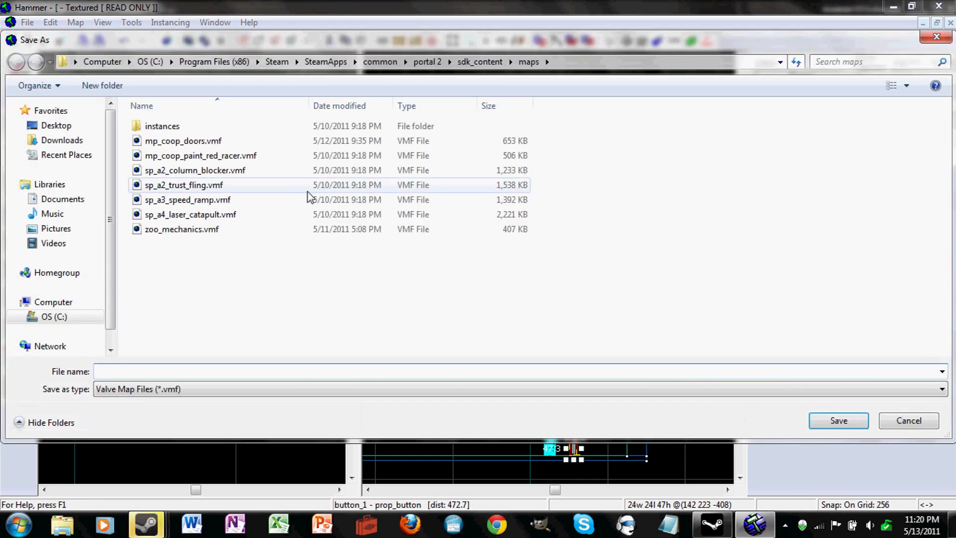
click(419, 62)
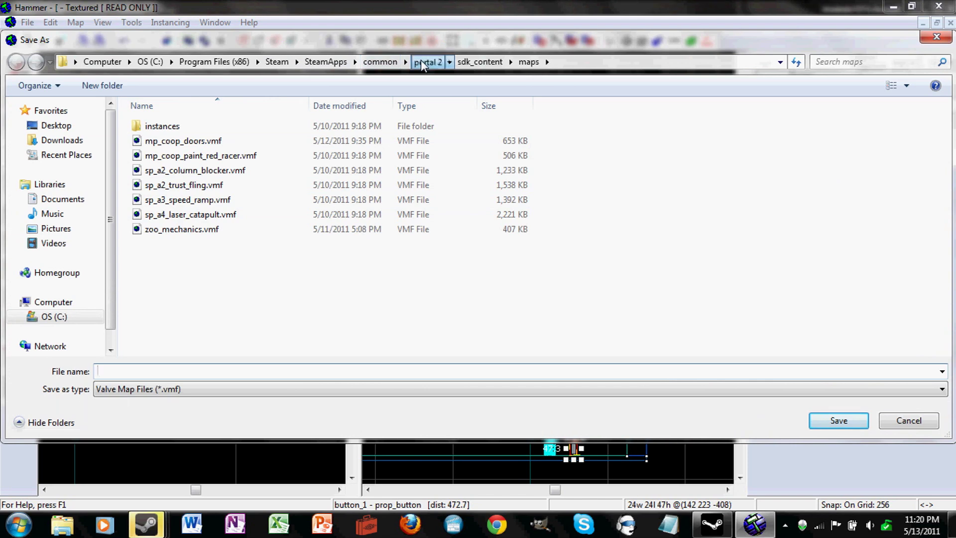
click(218, 175)
double_click(219, 174)
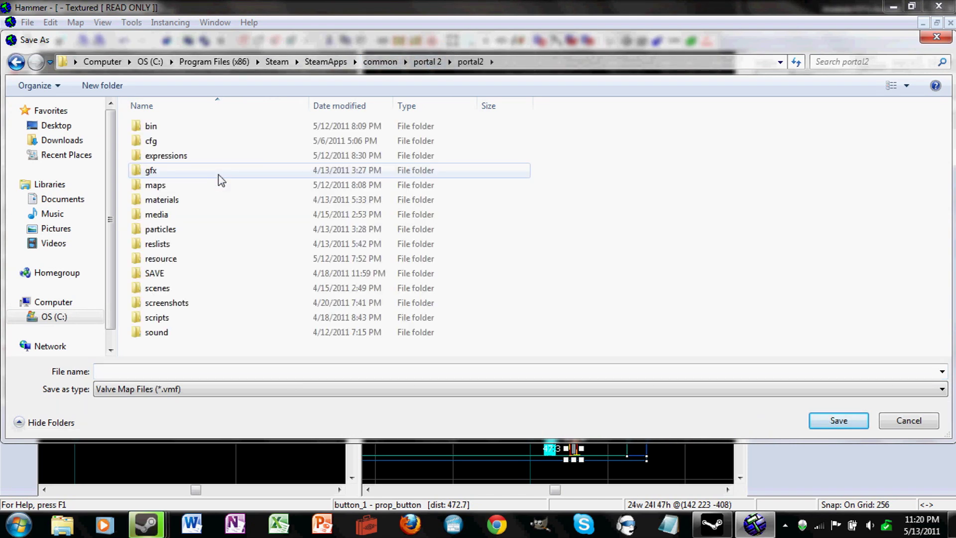
double_click(192, 186)
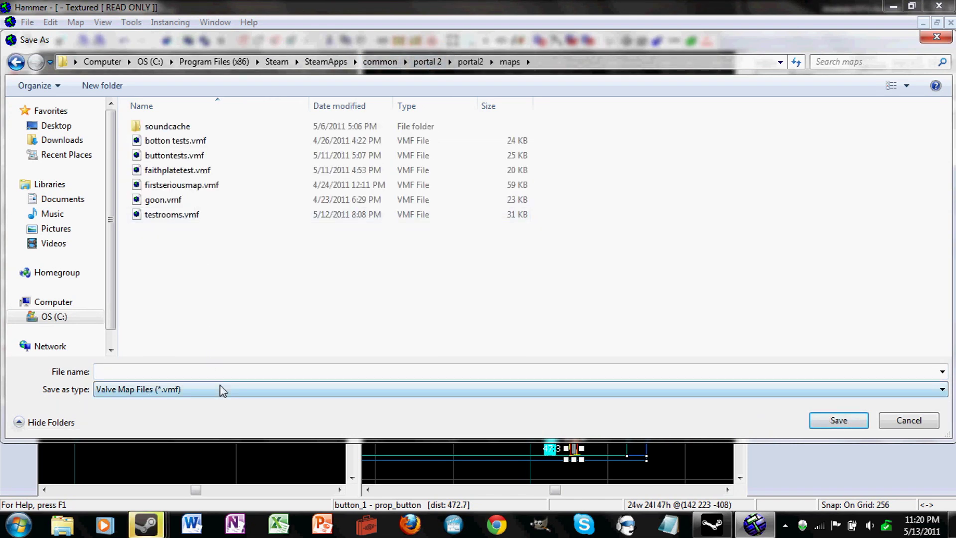
click(250, 369)
text(buttontutorial)
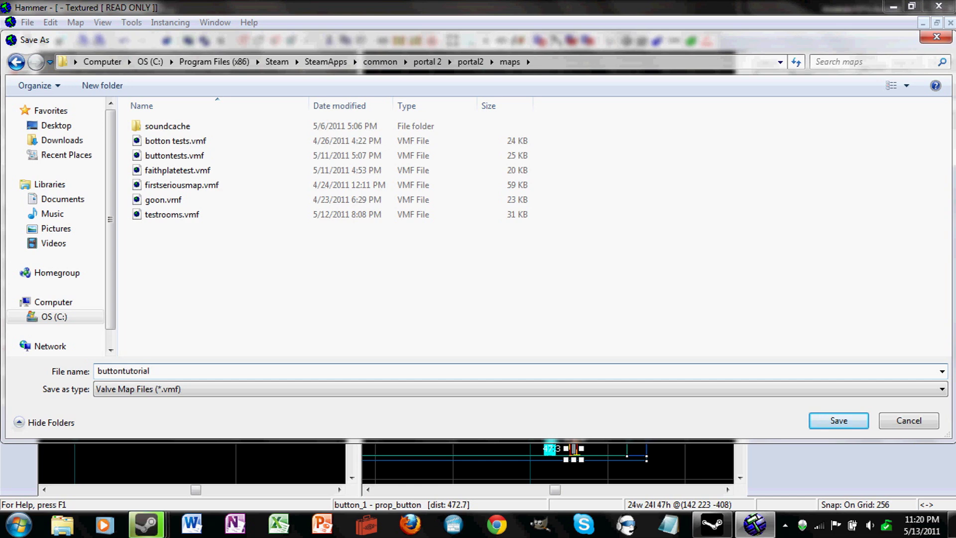
key(Return)
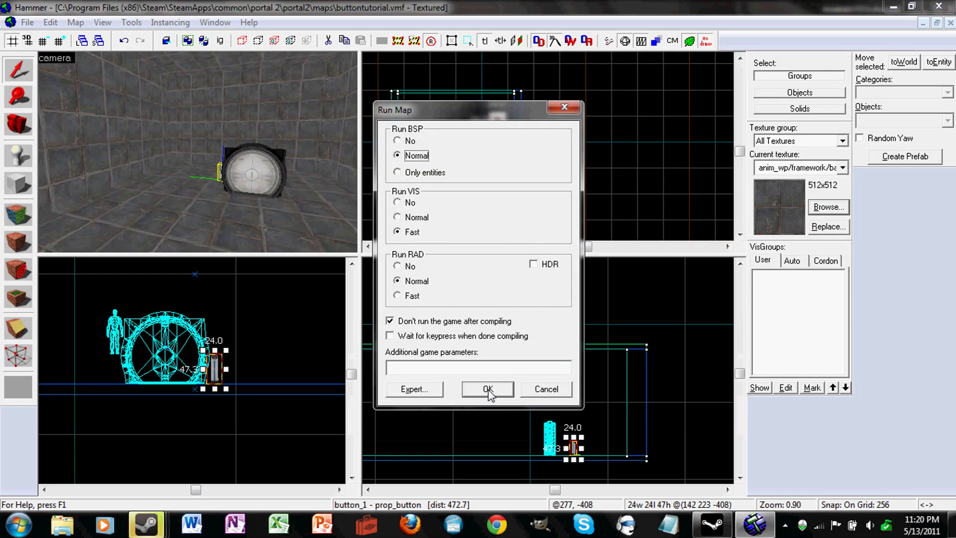
Check the advanced compile settings, then run the map compile with normal BSP, fast VIS and normal RAD, without launching the game
mouse_move(486, 118)
mouse_down()
mouse_move(487, 100)
mouse_move(493, 112)
mouse_up()
click(420, 383)
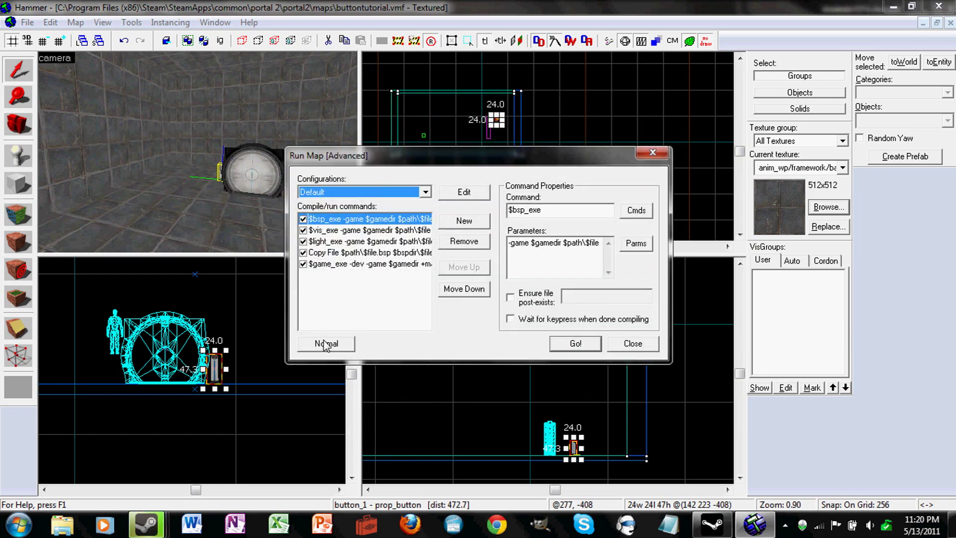
click(326, 344)
click(488, 394)
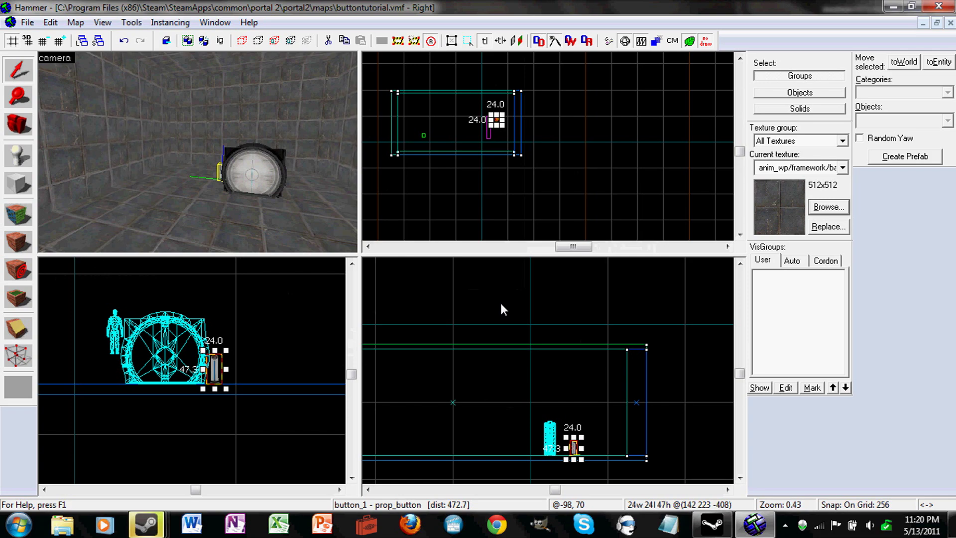
Inspect the door, button and player start from several angles in the 3D view
scroll(498, 299, up, 2)
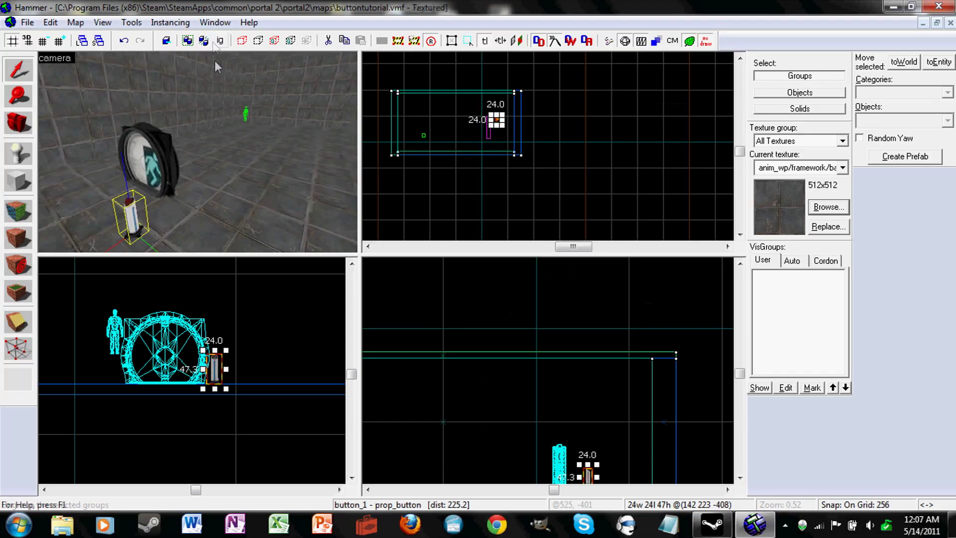
key(z)
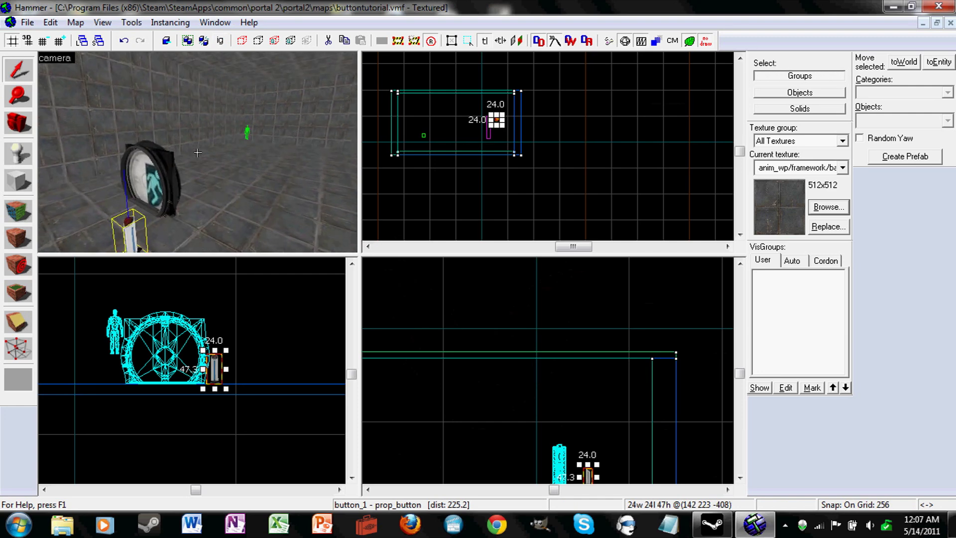
key(a)
key(w)
key(a)
key(s)
key(s)
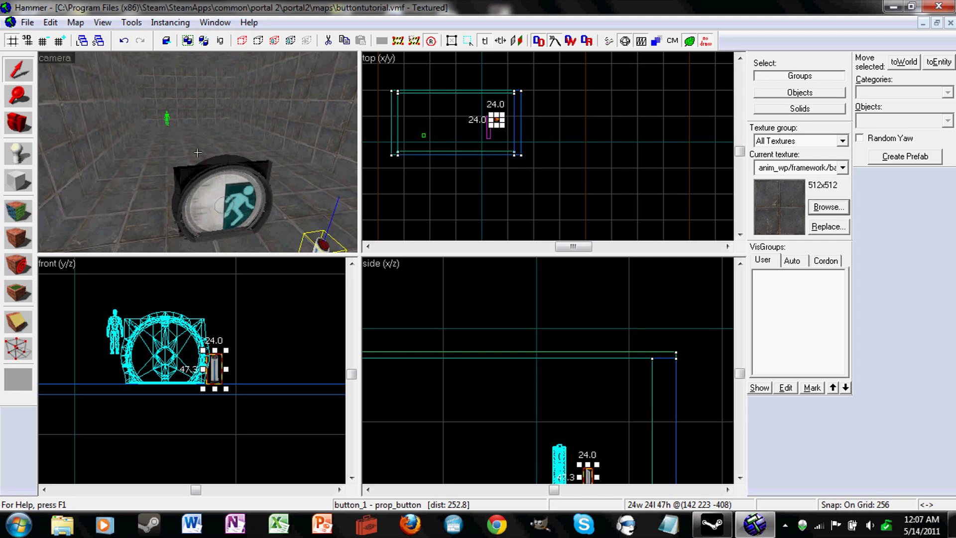
key(a)
key(w)
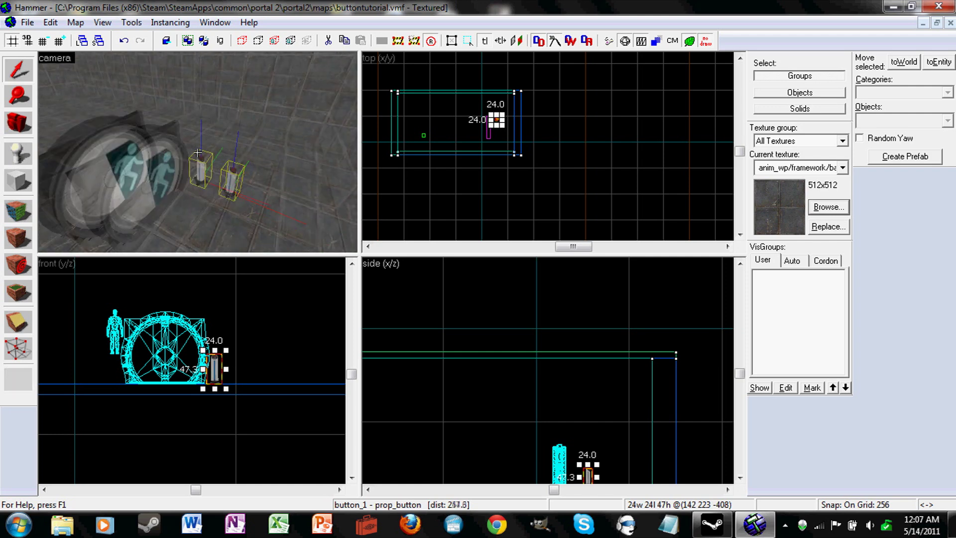
key(w)
key(d)
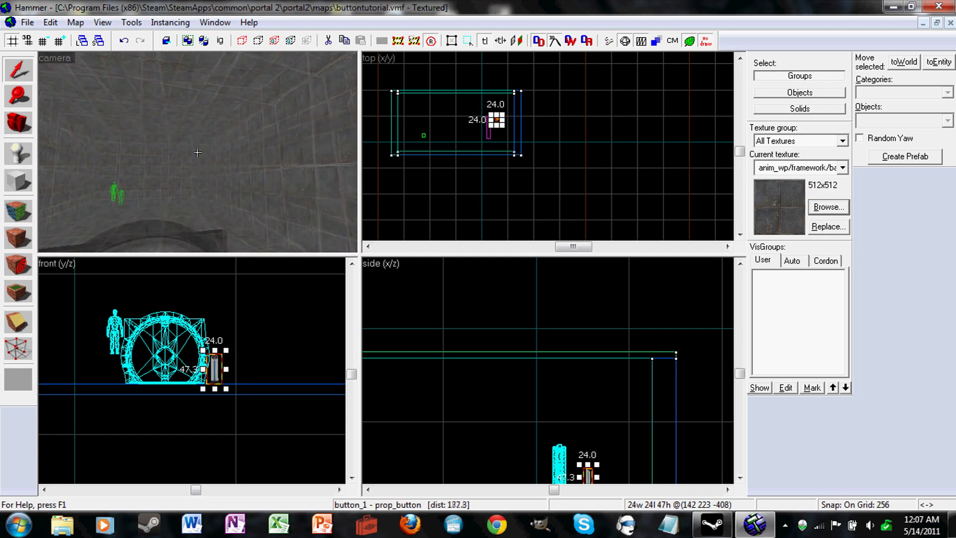
key(w)
key(z)
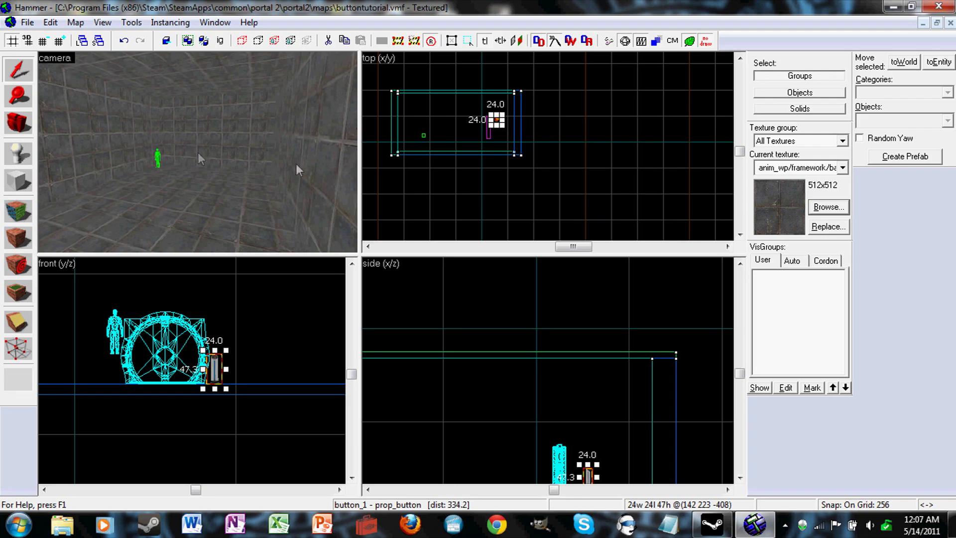
Choose the white anim_wp/framework backpanels texture as the current texture
click(828, 207)
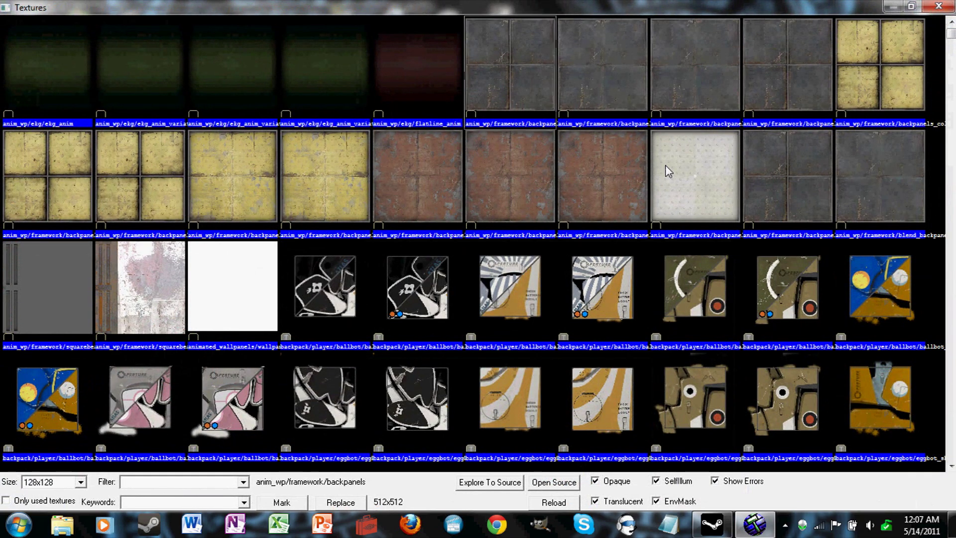
double_click(666, 166)
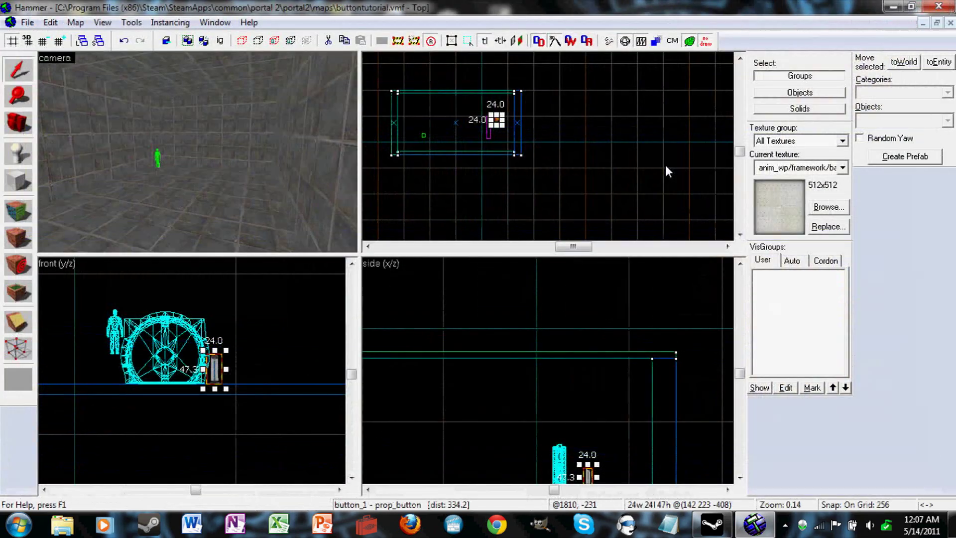
drag(261, 156, 203, 156)
Using the Block tool on a 64-unit grid, outline a block 64 units wide and 192 high between the player start and the door
click(18, 181)
scroll(525, 384, down, 5)
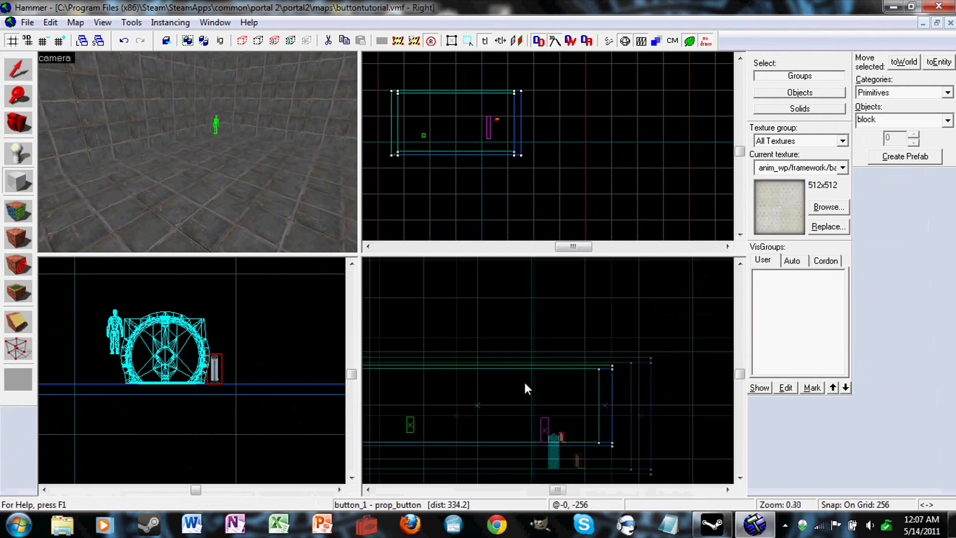
key(bracketleft)
key(bracketleft)
key(bracketleft)
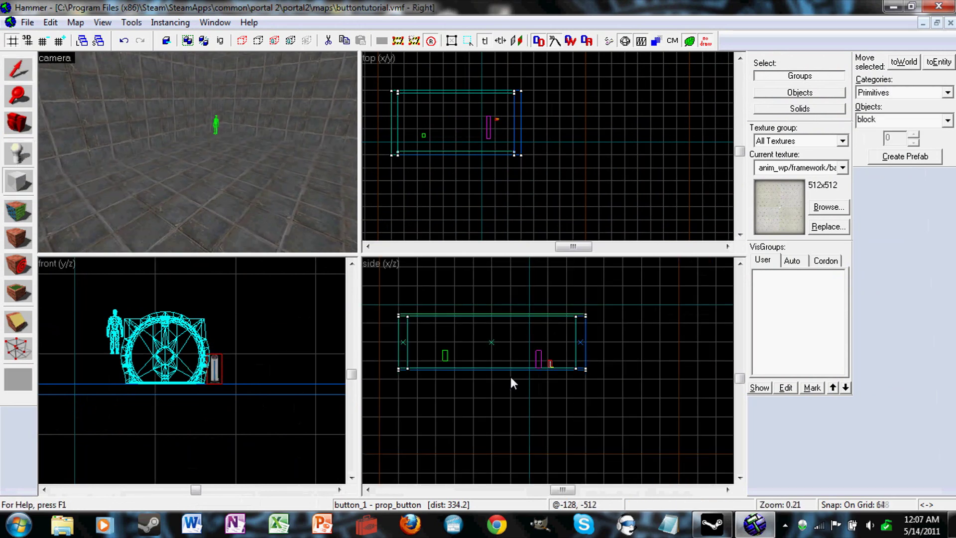
scroll(503, 369, up, 5)
scroll(511, 355, up, 1)
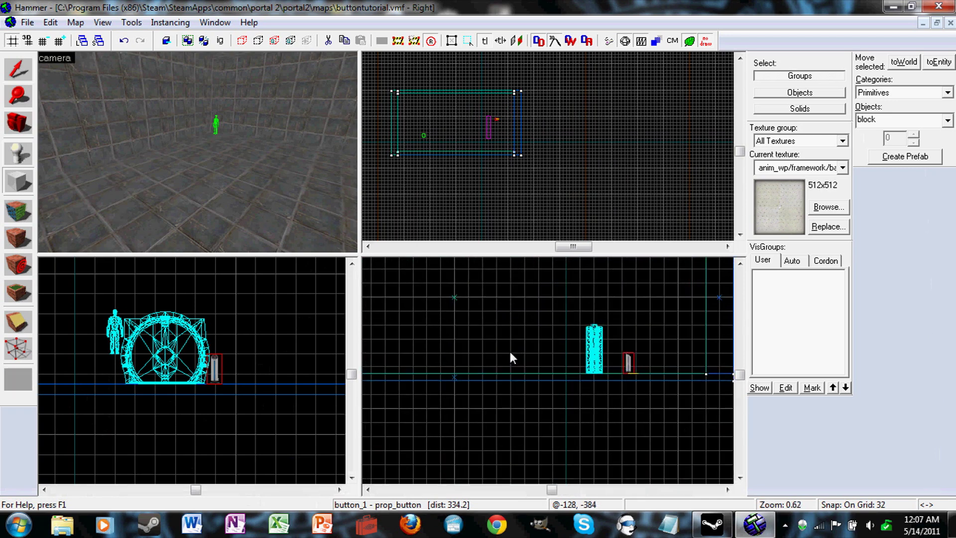
key(bracketright)
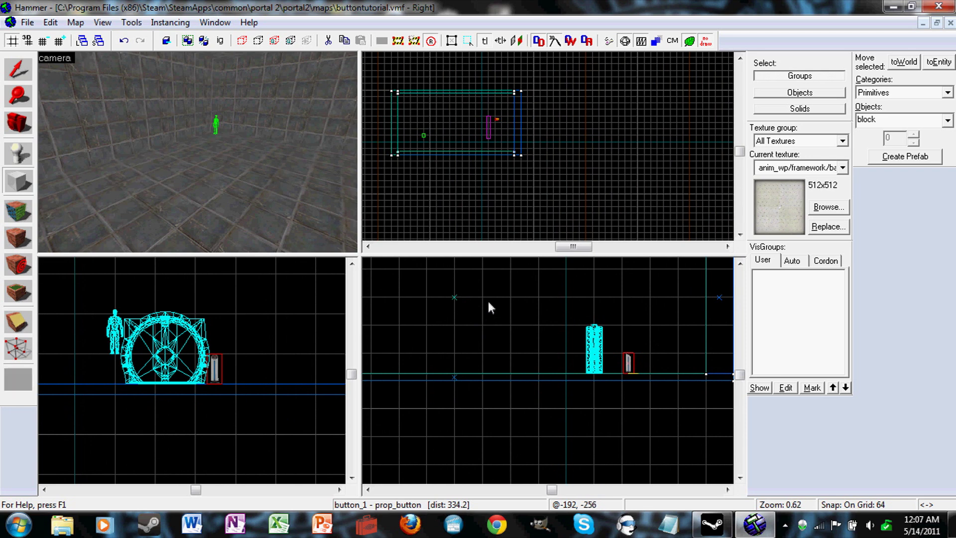
drag(488, 301, 507, 385)
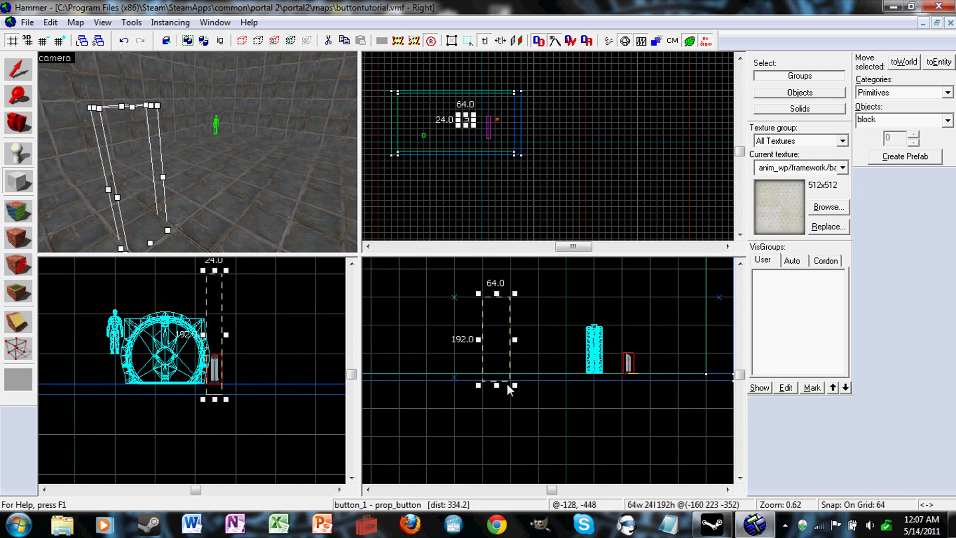
On a 32-unit grid, resize the block outline to 32 units wide and about 173 long, then create the wall block
key(bracketleft)
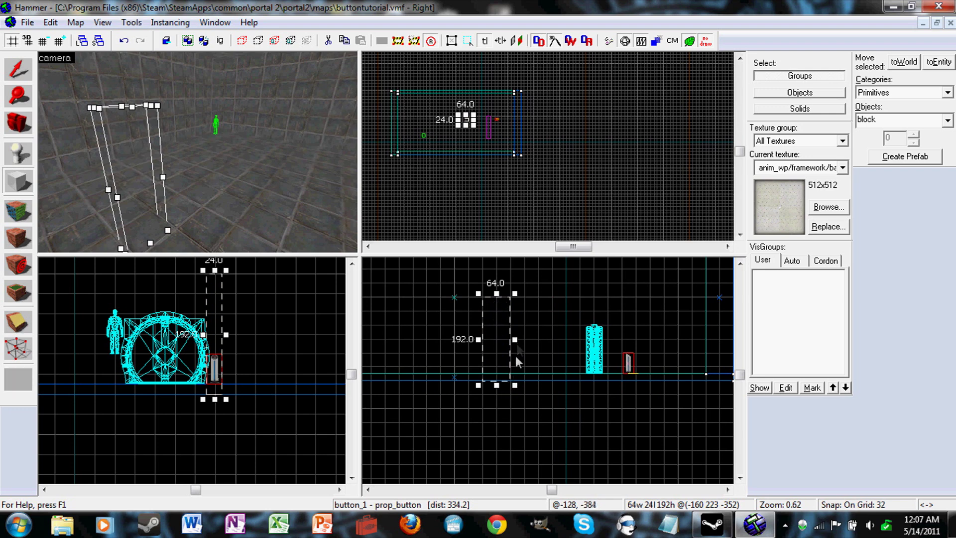
drag(513, 340, 498, 341)
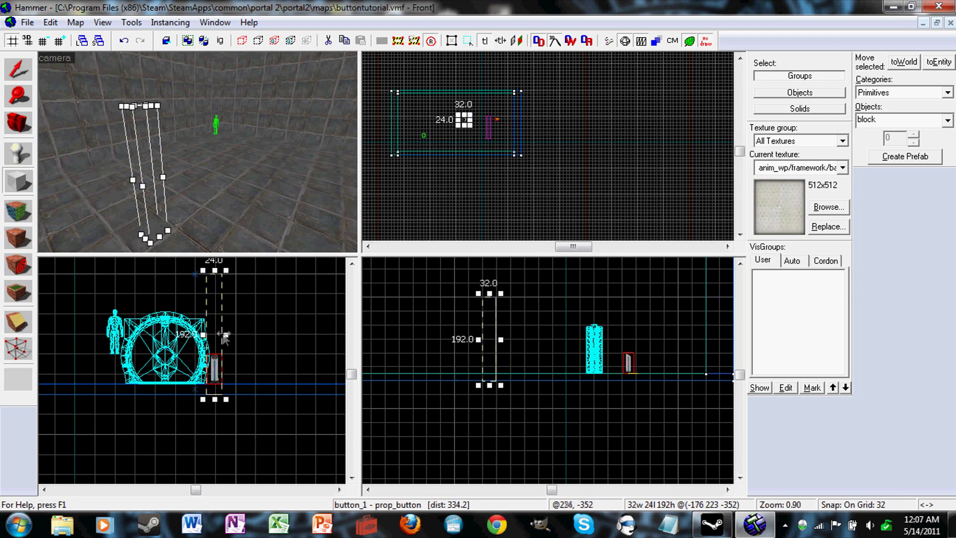
drag(227, 332, 315, 337)
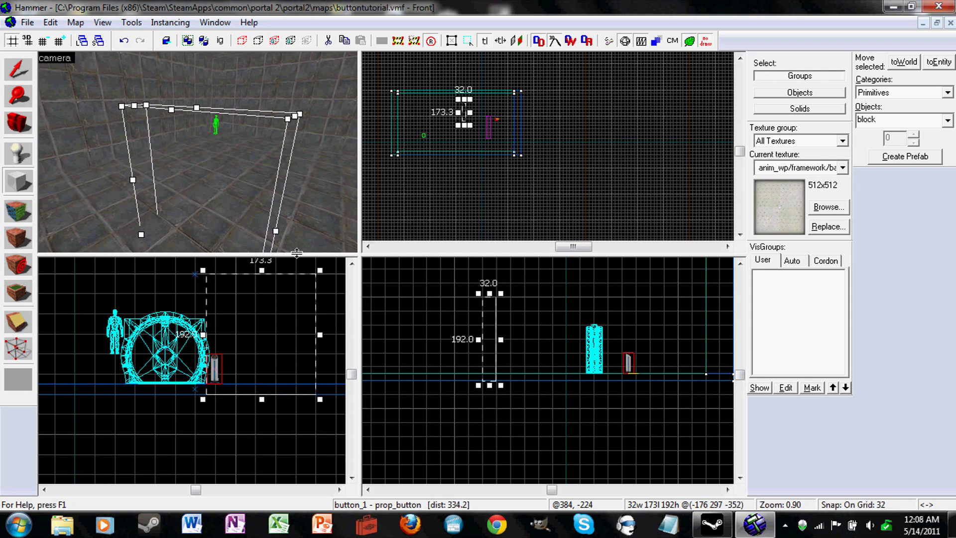
key(Return)
Extend the white wall block toward the door side to a length of about 192 units
key(z)
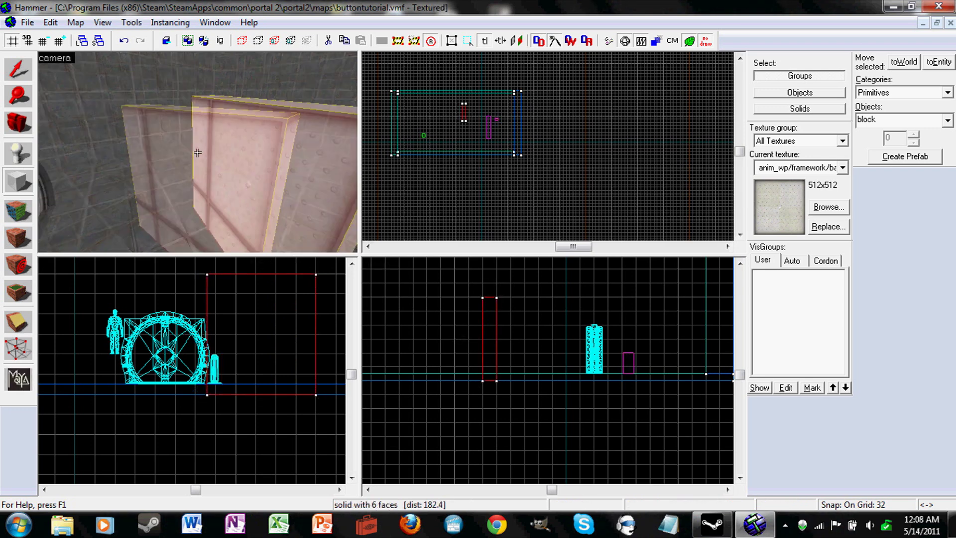
key(s)
key(w)
key(s)
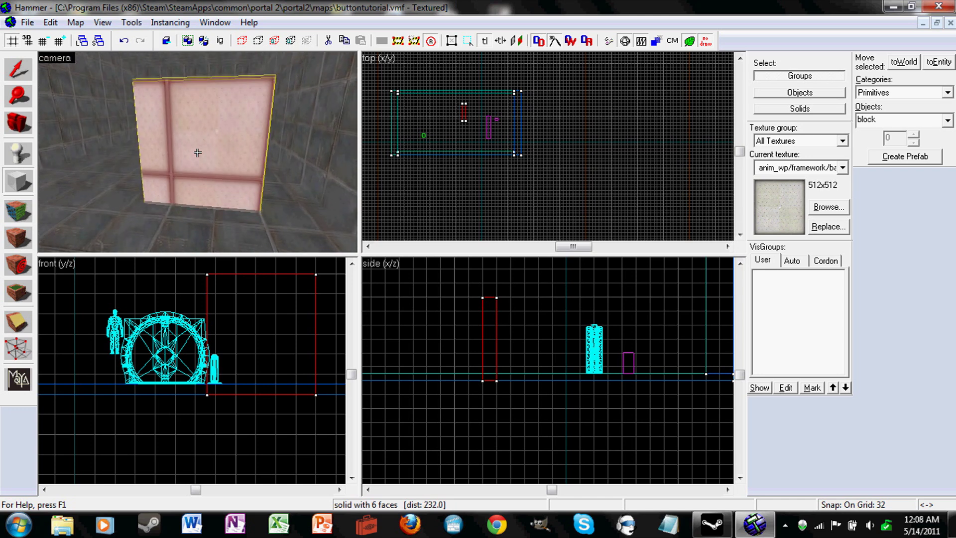
key(w)
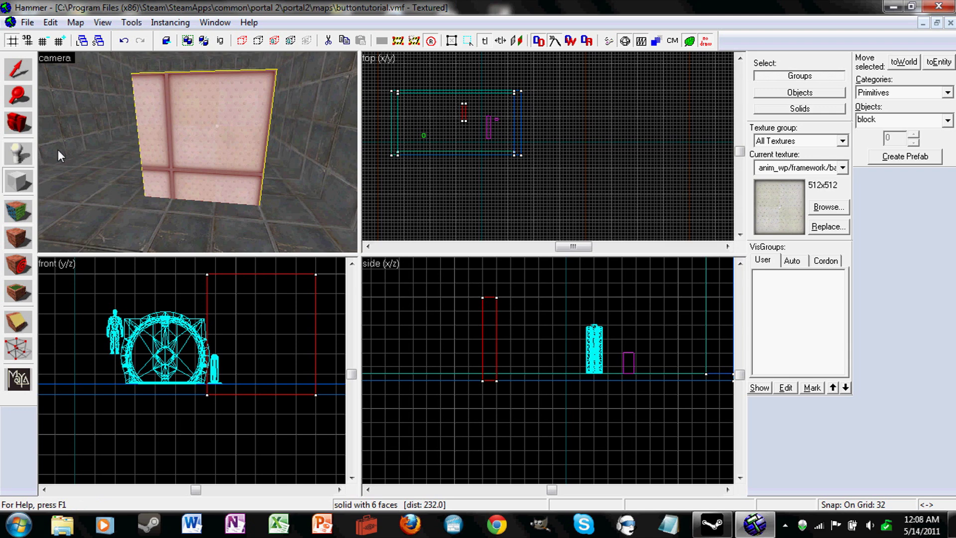
key(z)
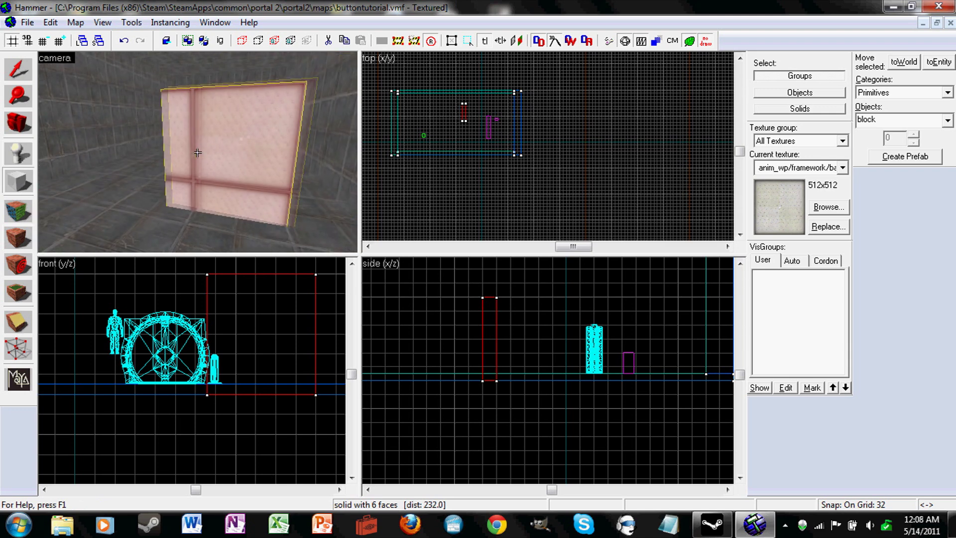
key(z)
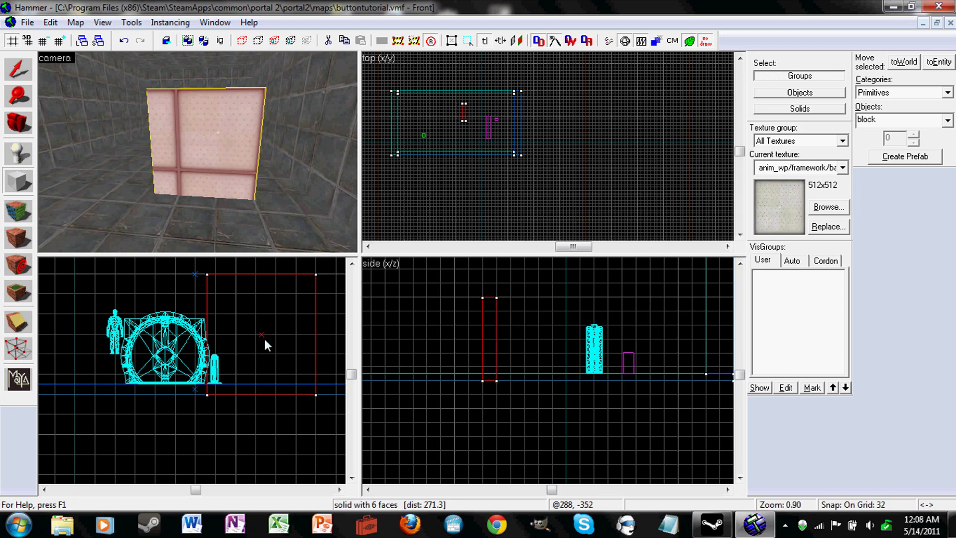
key(shift+s)
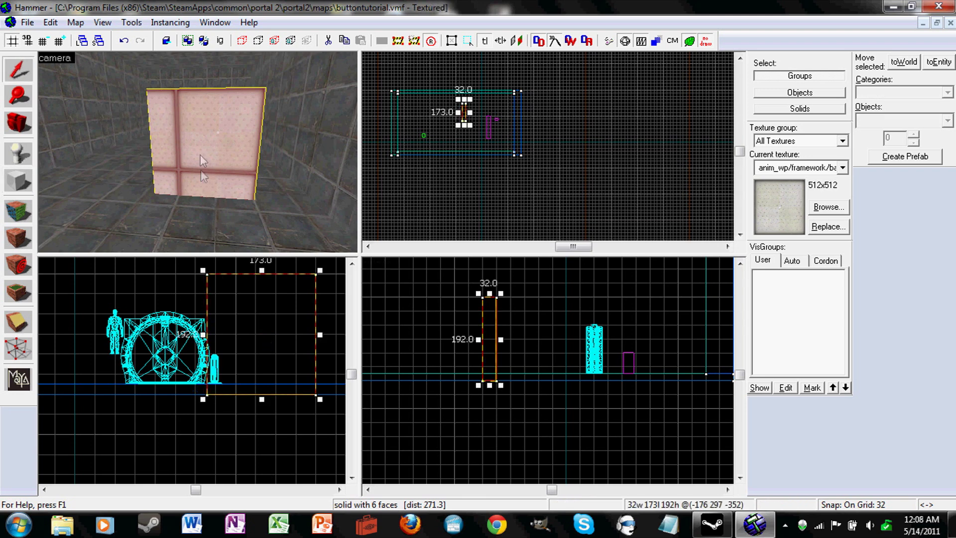
drag(203, 271, 198, 271)
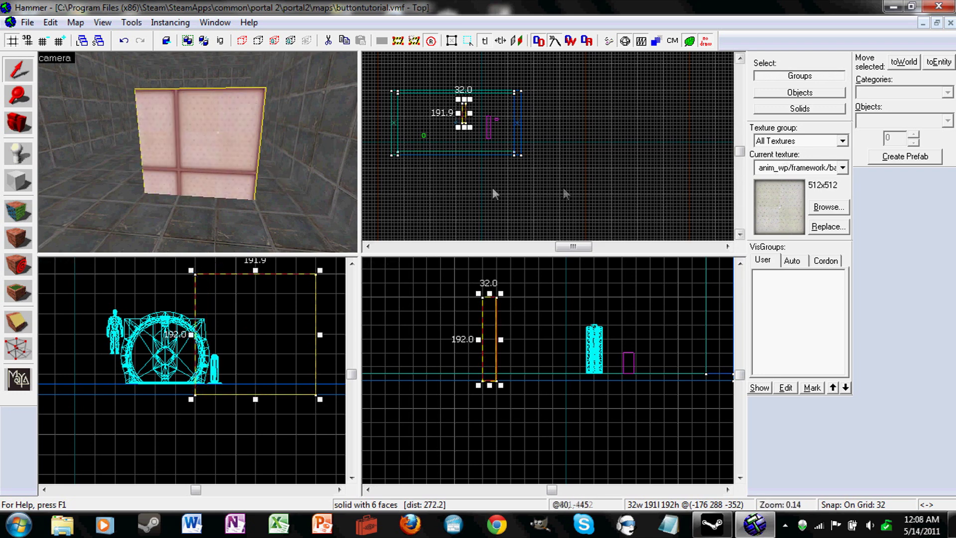
With the Block tool, outline a 64 × 64 × 64 unit volume centred on the wall's face and protruding from one side
click(14, 179)
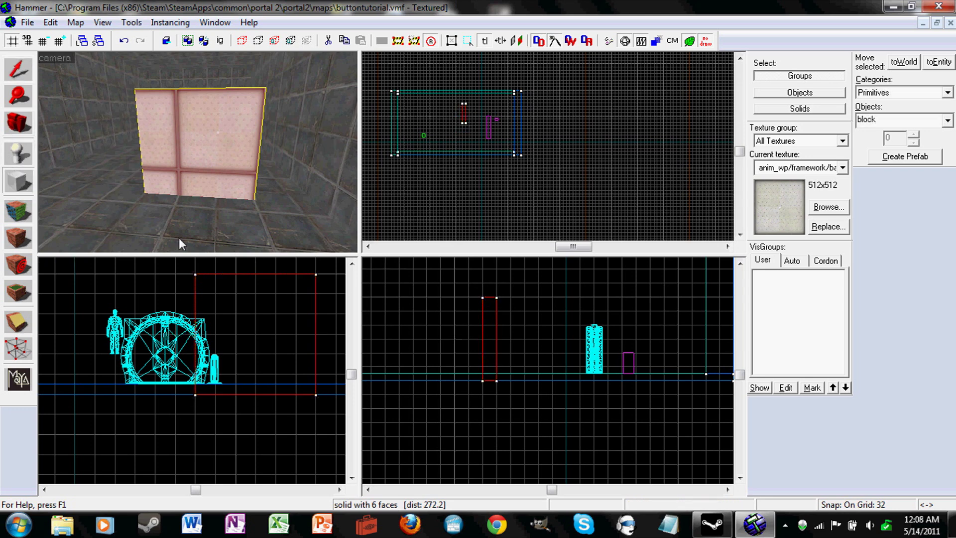
drag(238, 311, 271, 351)
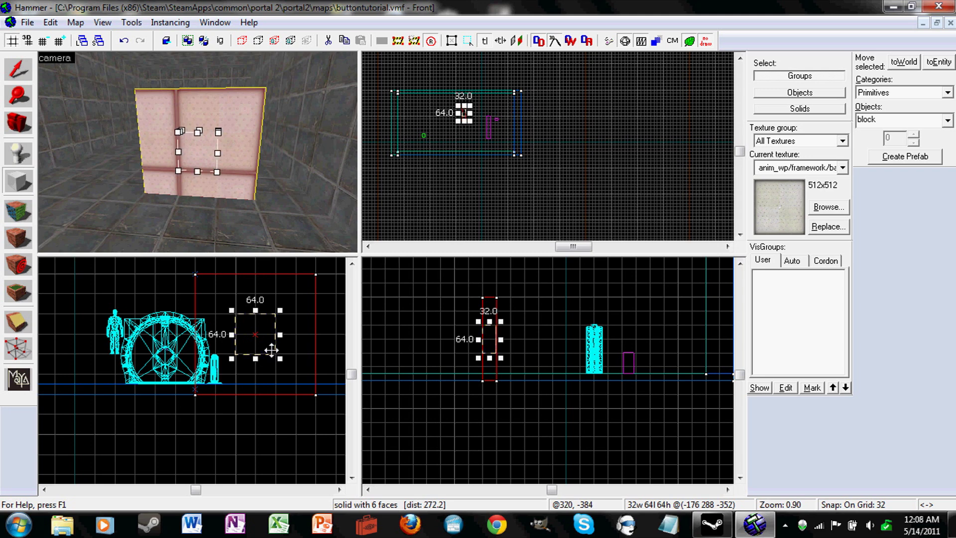
scroll(482, 352, up, 3)
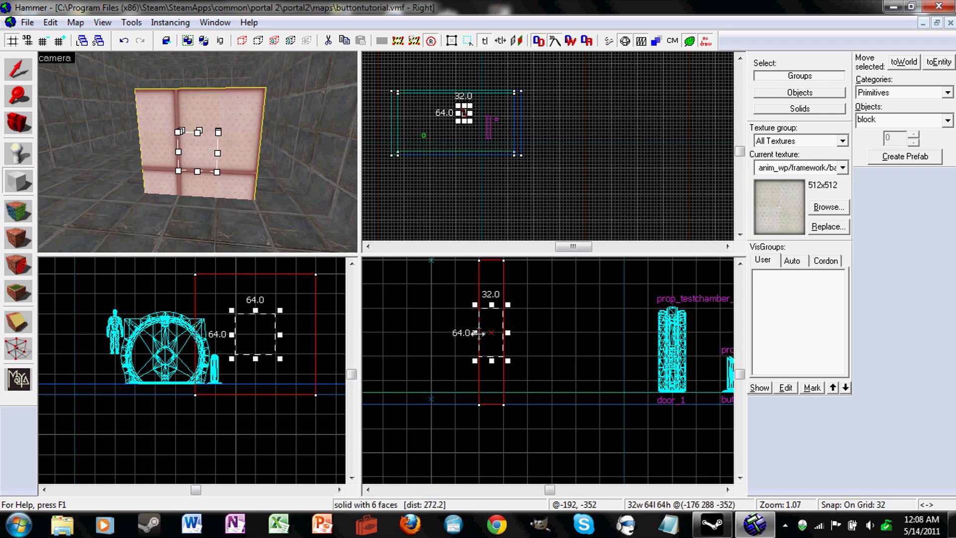
drag(478, 333, 457, 332)
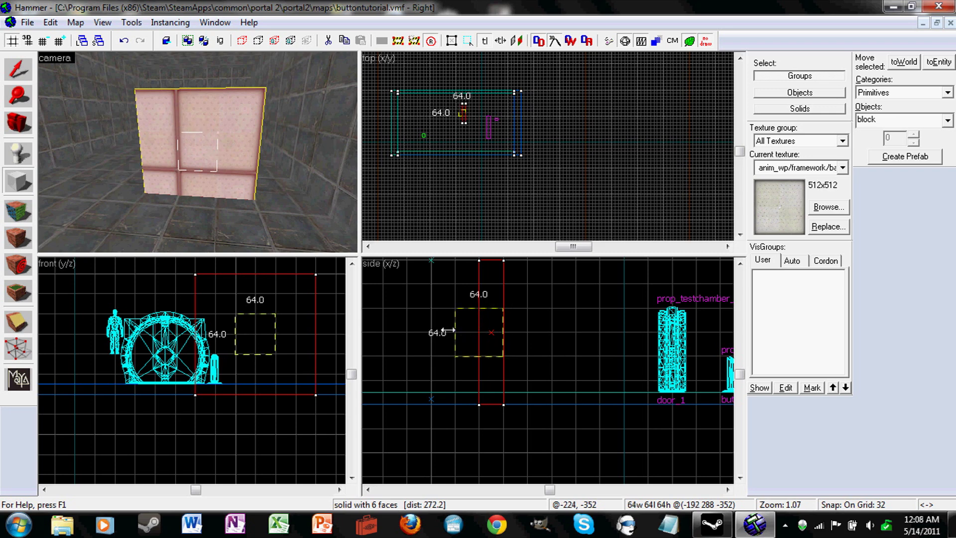
Set the primitive to cylinder with 8 sides and create it in the outlined volume
scroll(249, 202, down, 1)
key(z)
key(w)
key(z)
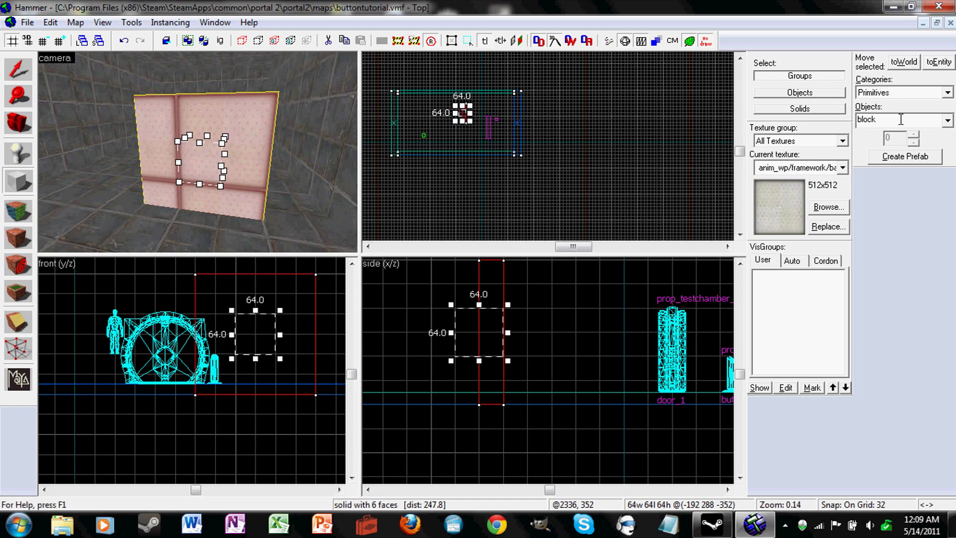
click(947, 119)
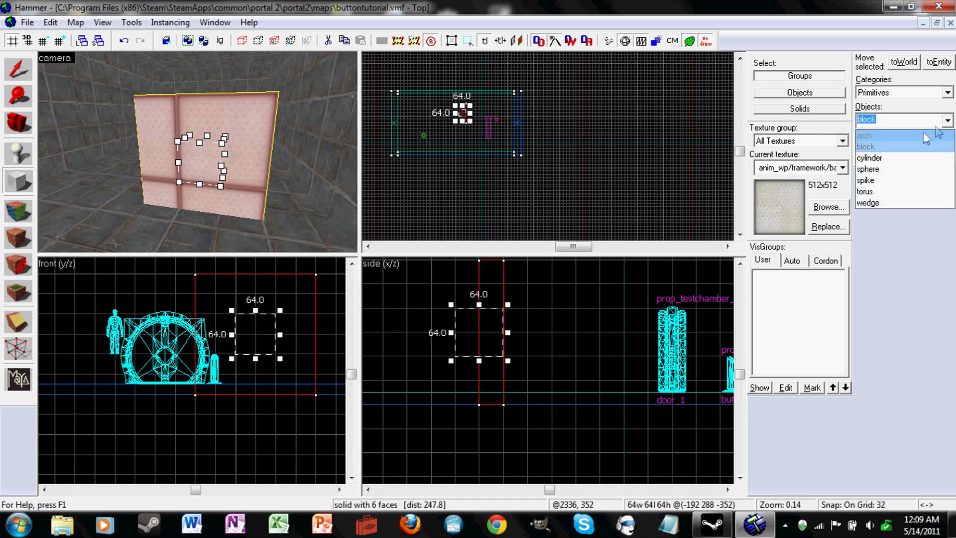
click(905, 158)
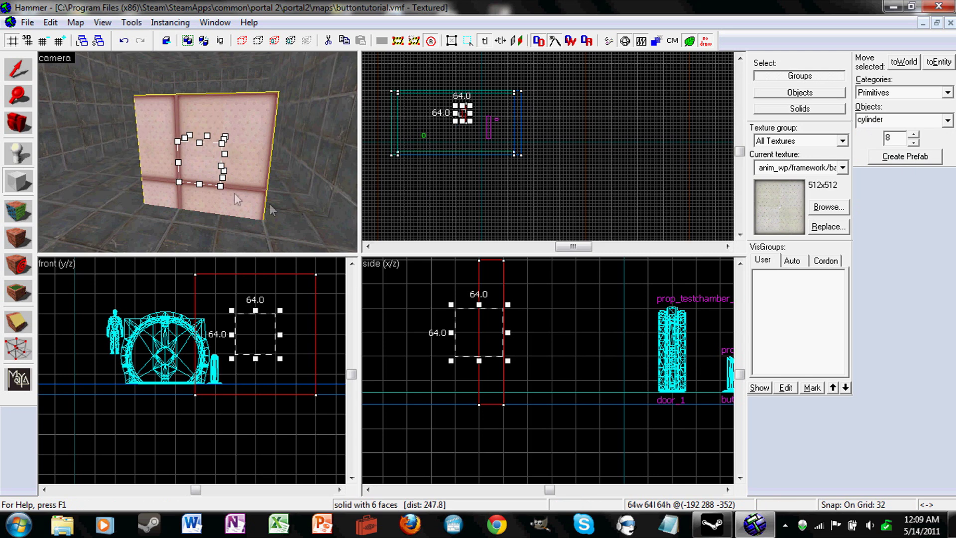
key(Return)
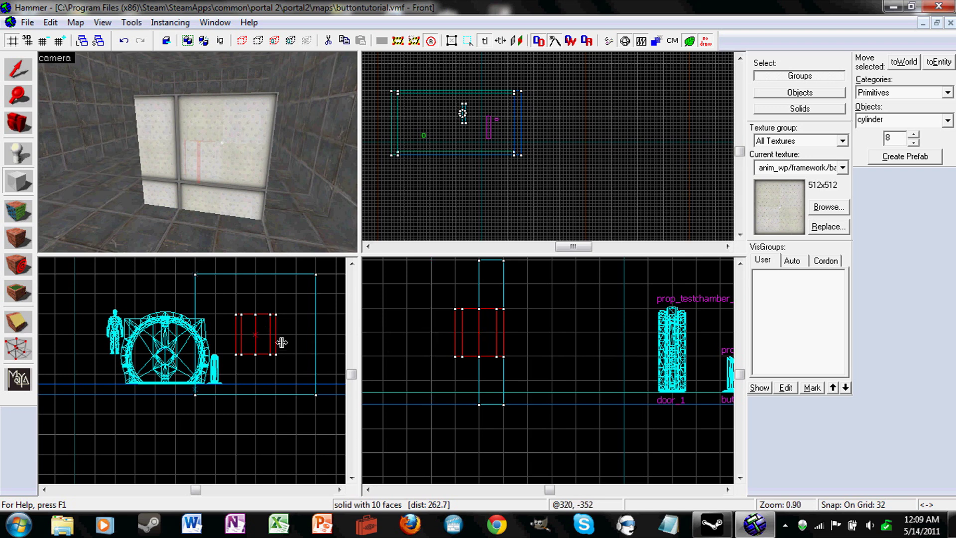
Move the cylinder 64 units out of the wall, toward the player start, so it stands clear of it
key(shift+s)
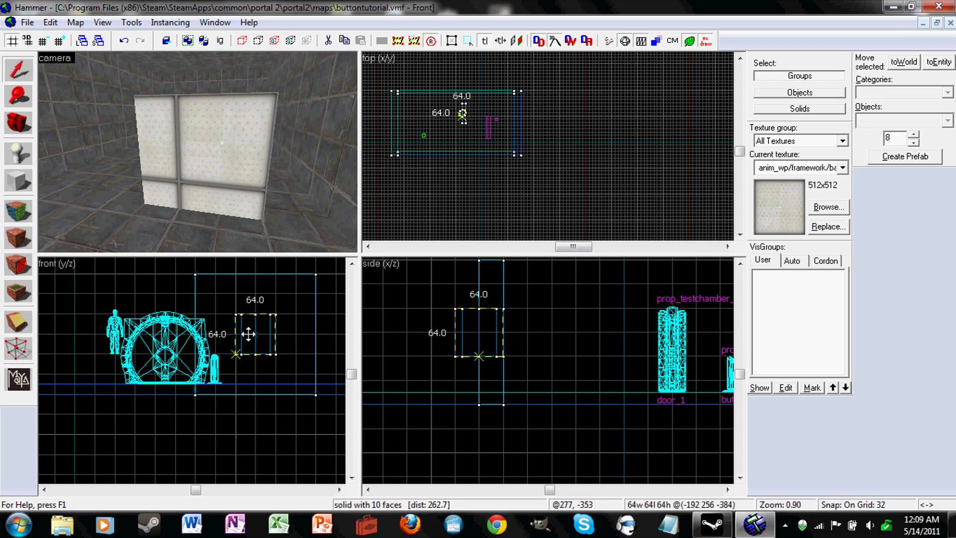
drag(486, 339, 443, 334)
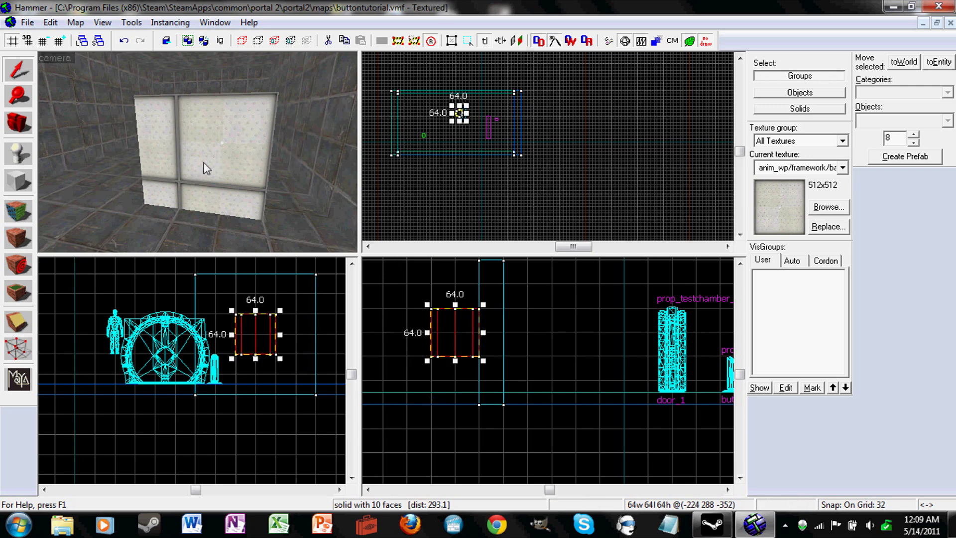
key(z)
key(w)
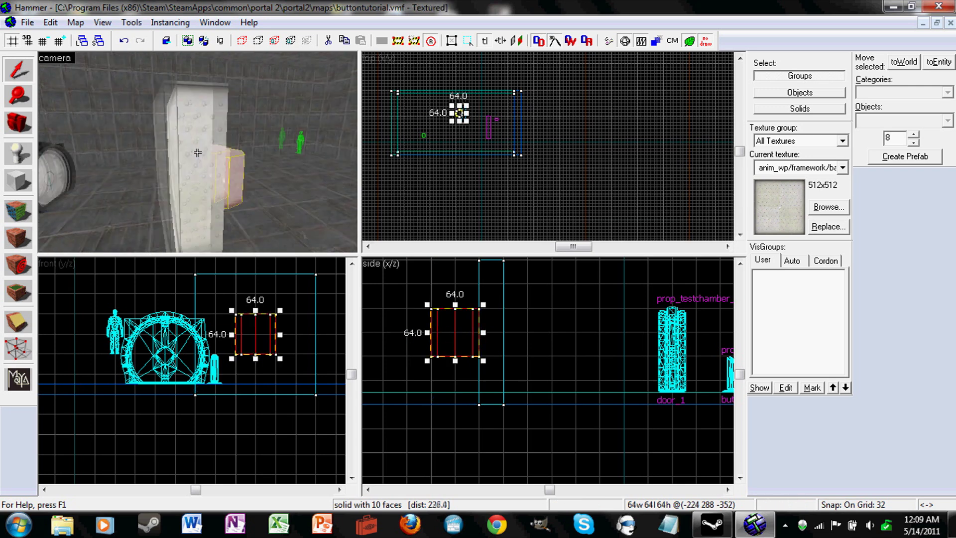
key(d)
key(s)
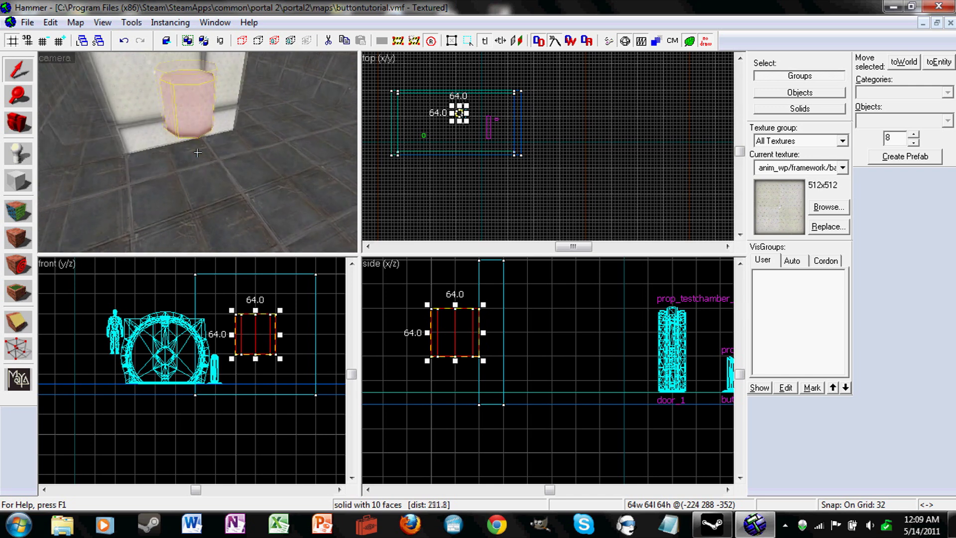
key(z)
drag(443, 332, 404, 326)
Examine the upright cylinder's orientation relative to the wall in the 3D view
key(z)
key(w)
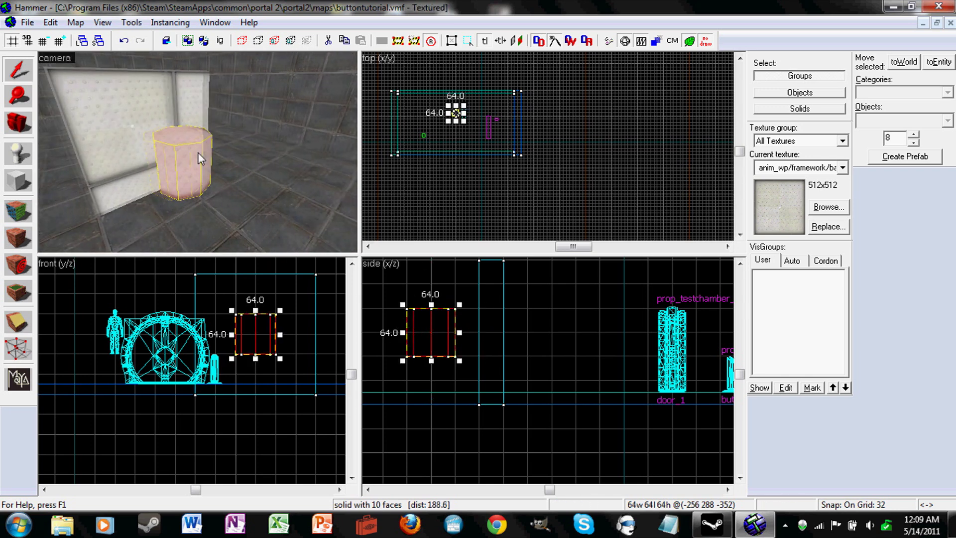
key(z)
key(s)
key(z)
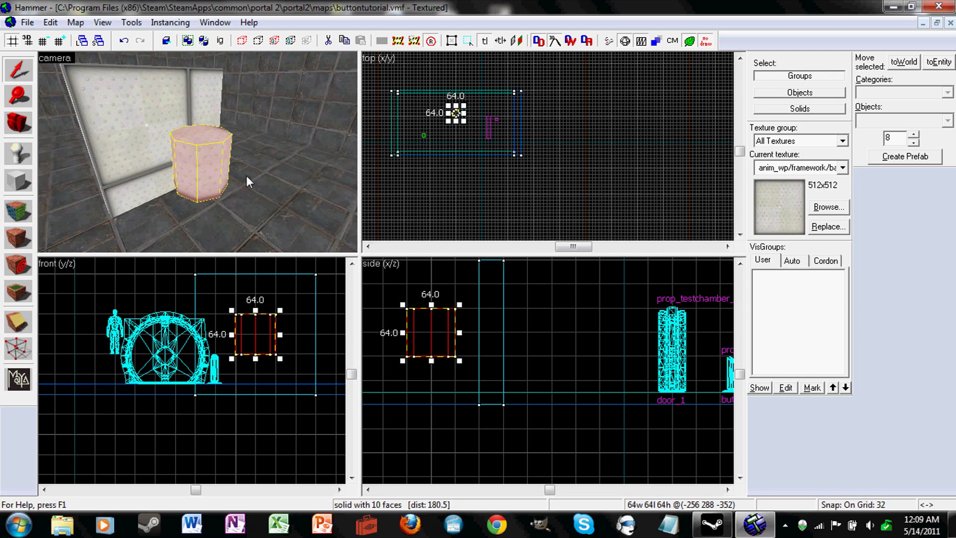
key(z)
key(d)
key(s)
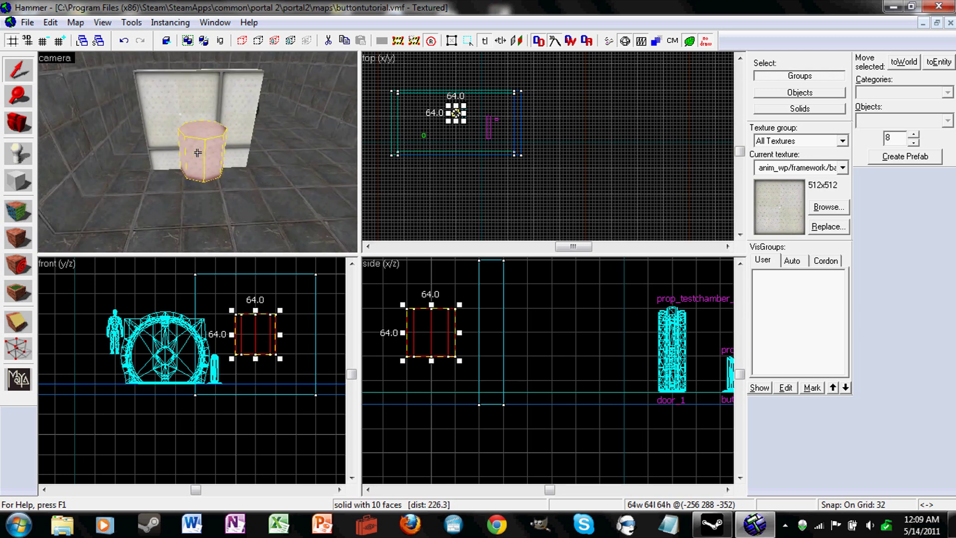
key(z)
Rotate the cylinder 90 degrees about the Y axis with Transform
right_click(433, 333)
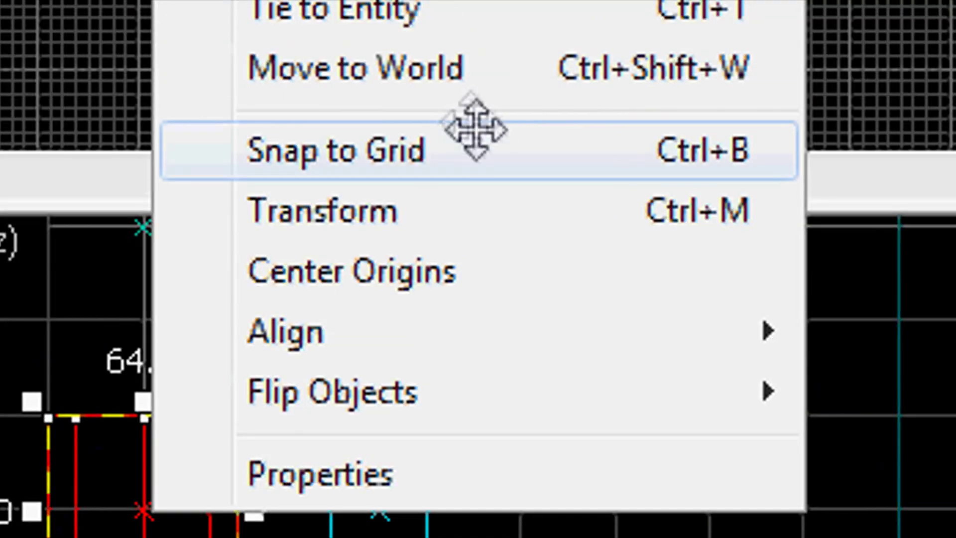
click(497, 209)
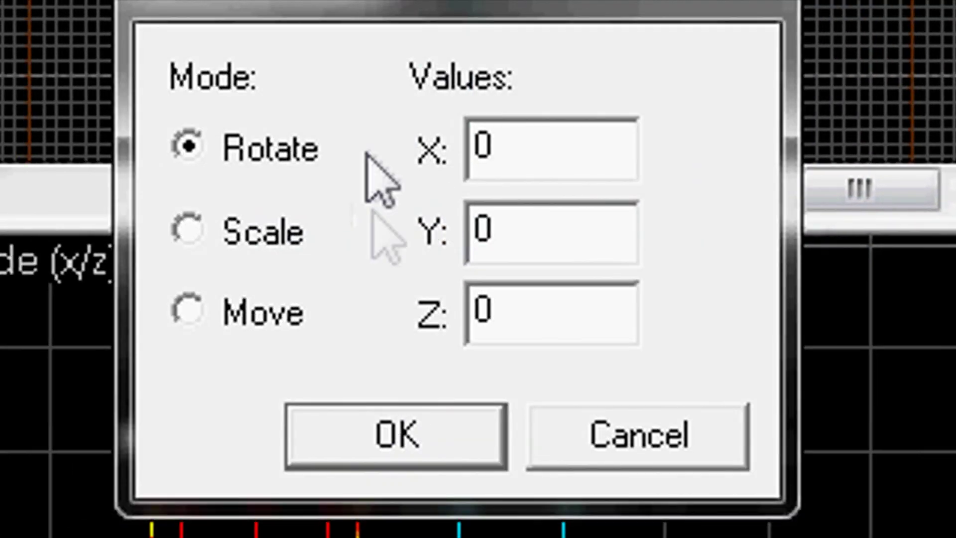
double_click(537, 234)
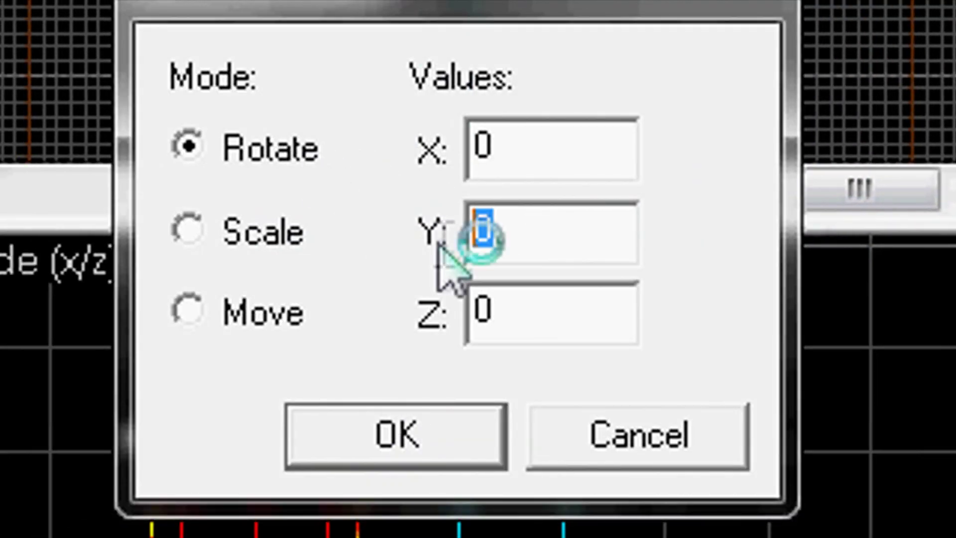
text(90)
key(Return)
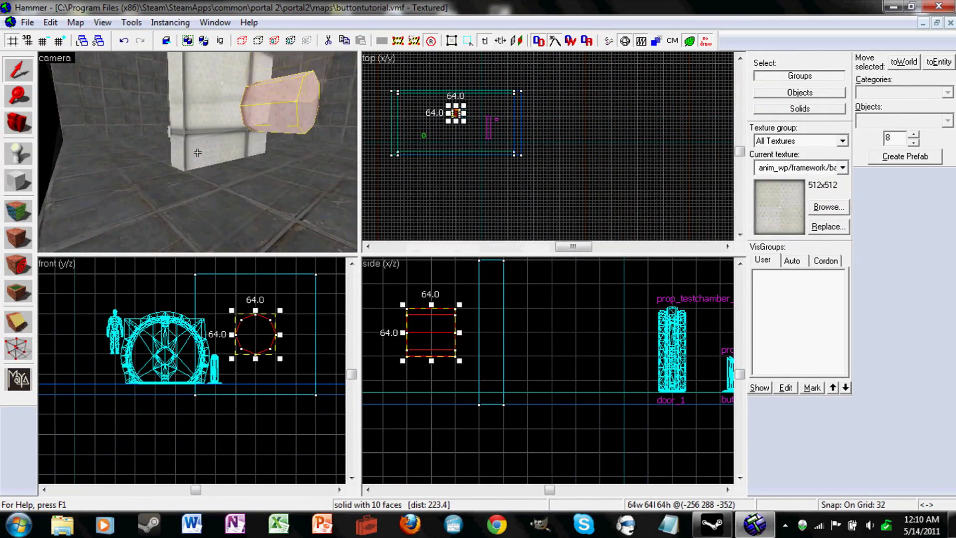
Enlarge the rotated cylinder's octagonal face to 128 × 128 units, centred on the wall in the front view
key(w)
key(s)
key(d)
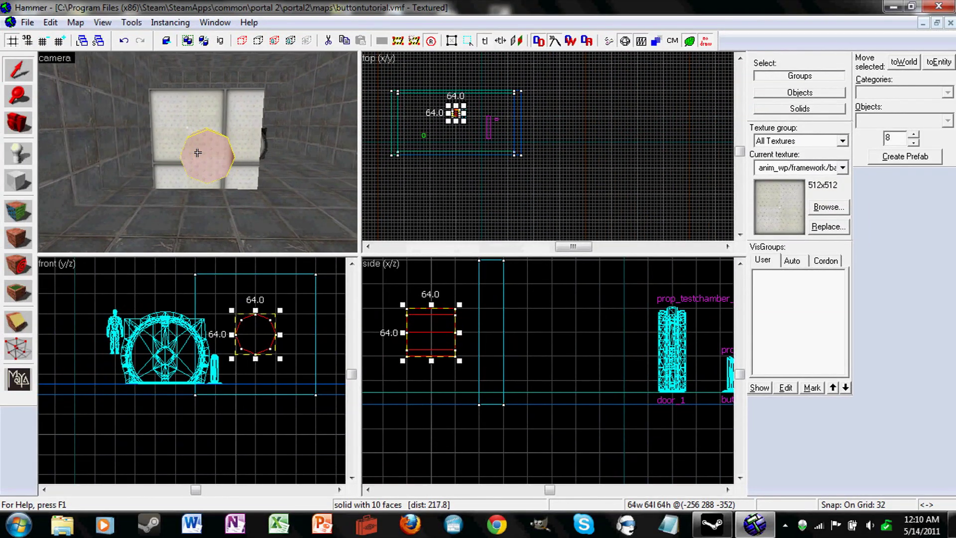
key(w)
key(Up)
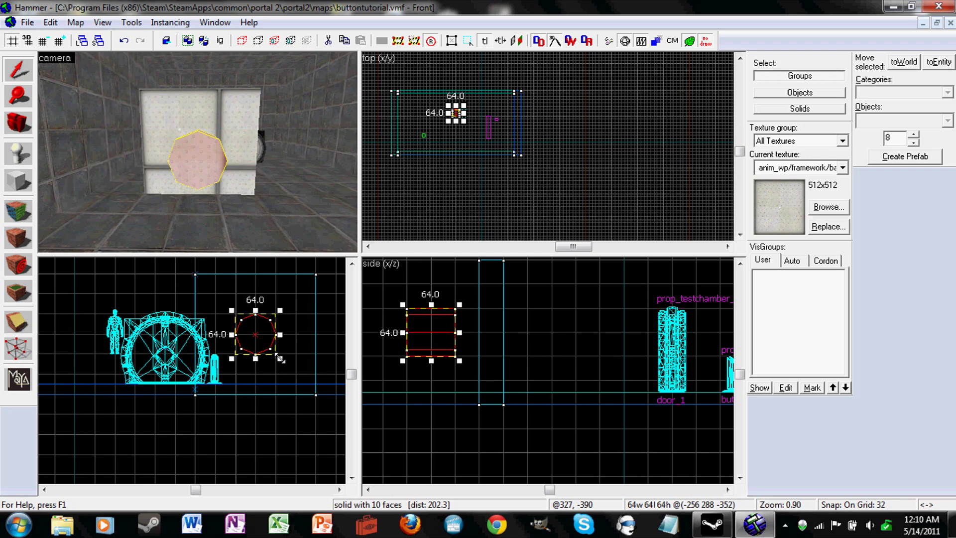
scroll(280, 359, up, 1)
drag(281, 358, 303, 382)
scroll(262, 333, down, 1)
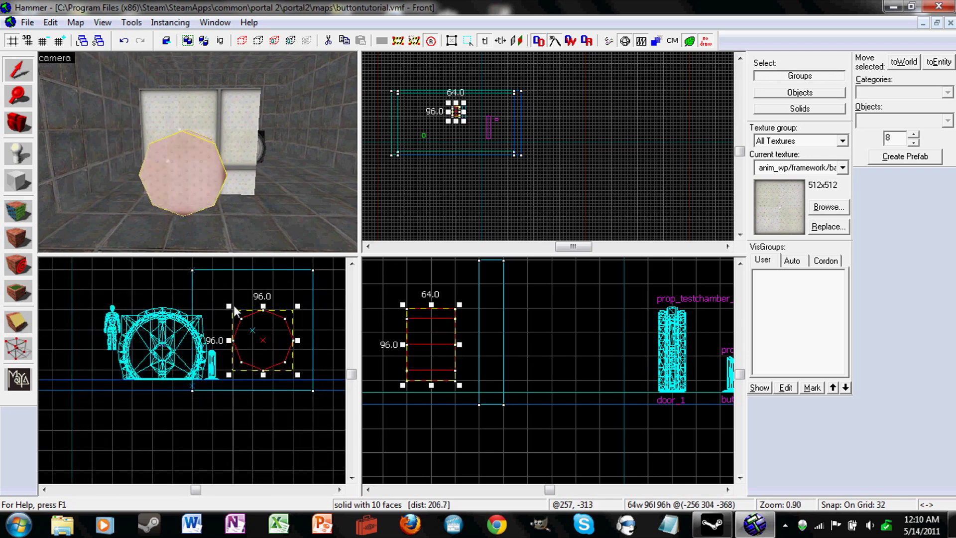
drag(229, 303, 213, 289)
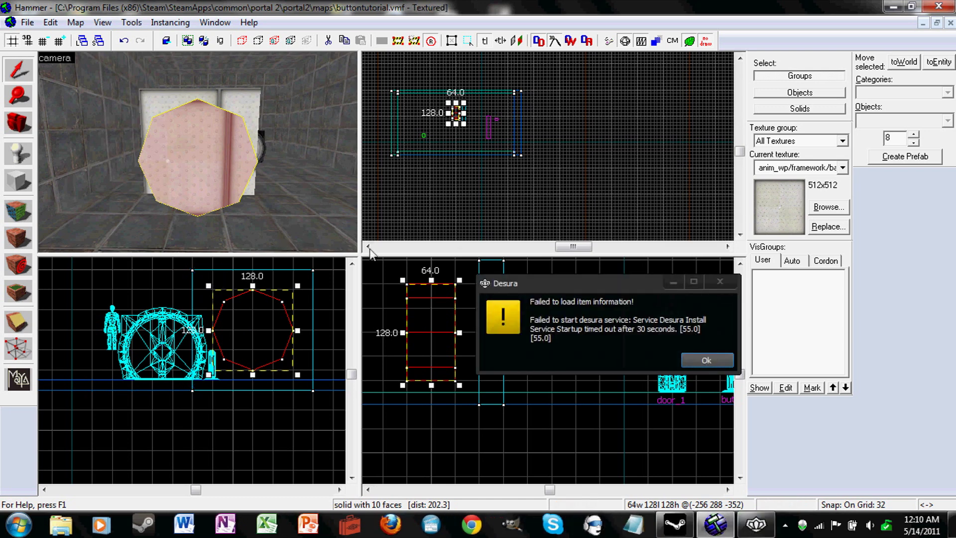
Dismiss the Desura error message and examine the cylinder's position beside the white wall in the 3D view
click(702, 358)
key(z)
key(a)
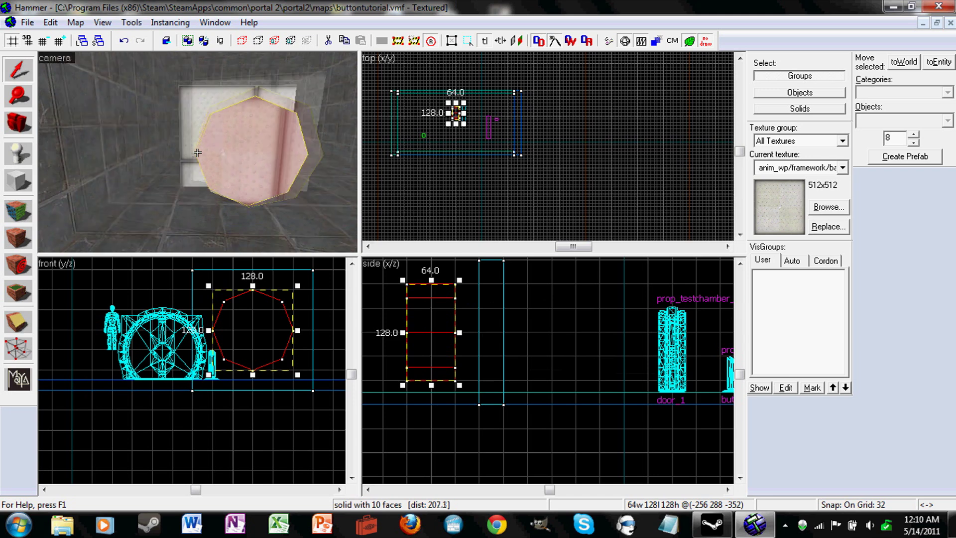
key(w)
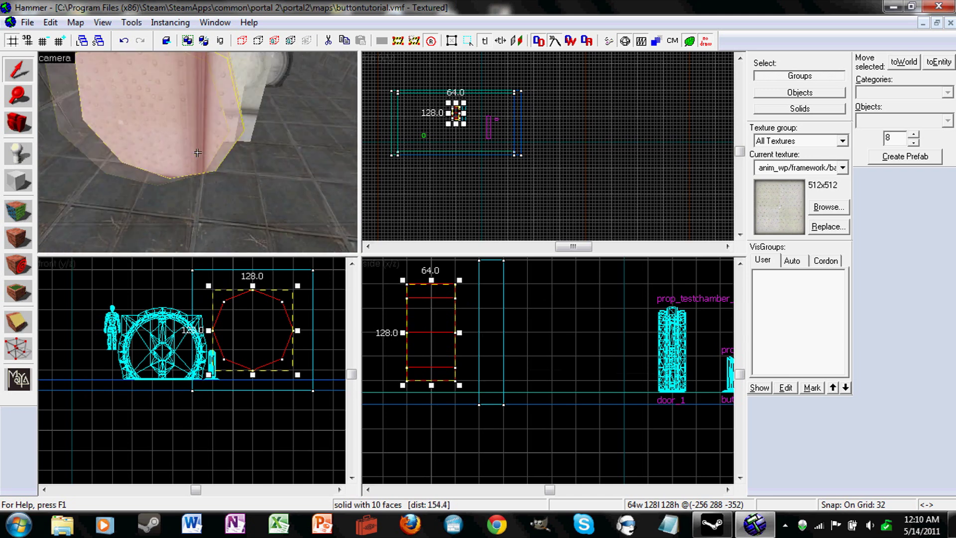
key(s)
key(d)
key(s)
key(z)
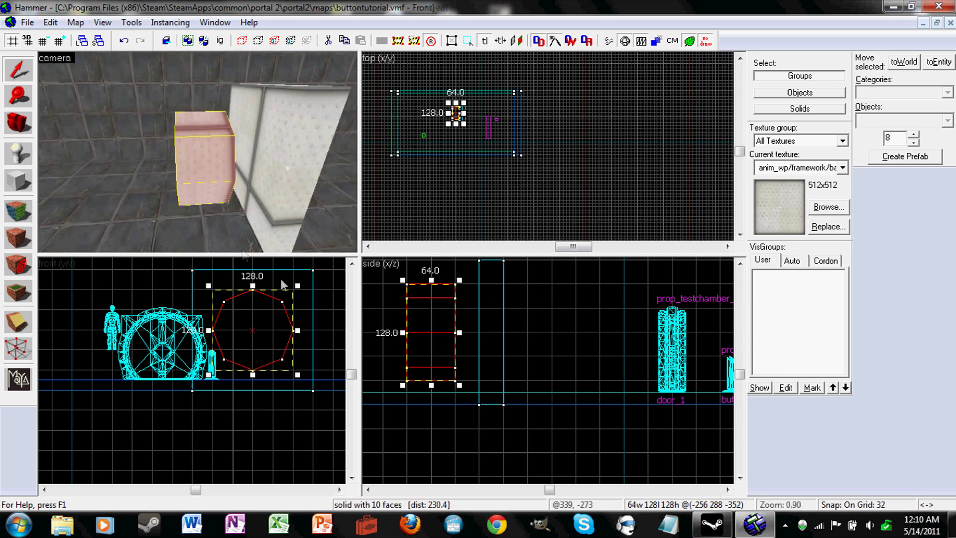
Carve the white wall with the 128-unit cylinder moved 64 units into it, and pull the cylinder back out 96 units
drag(427, 327, 483, 335)
click(131, 22)
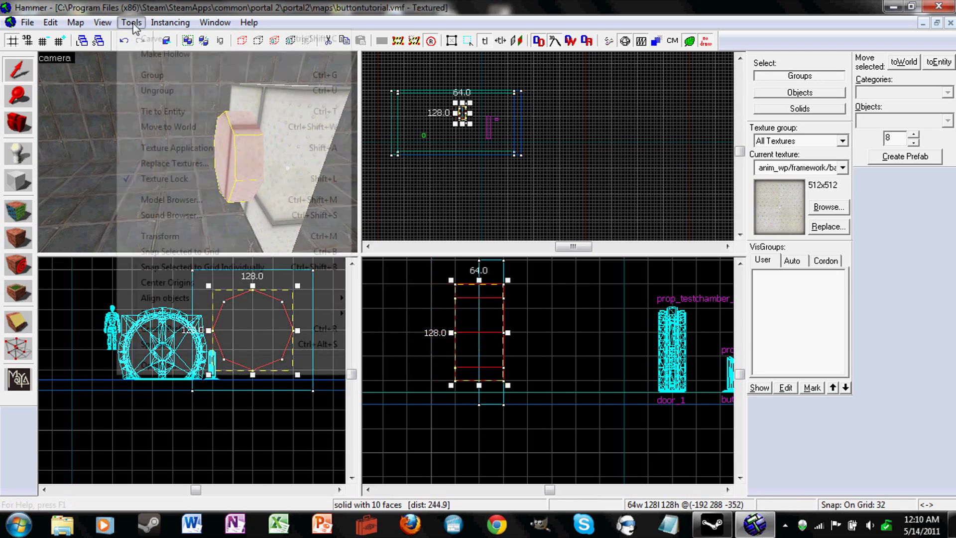
click(144, 34)
drag(479, 324, 398, 317)
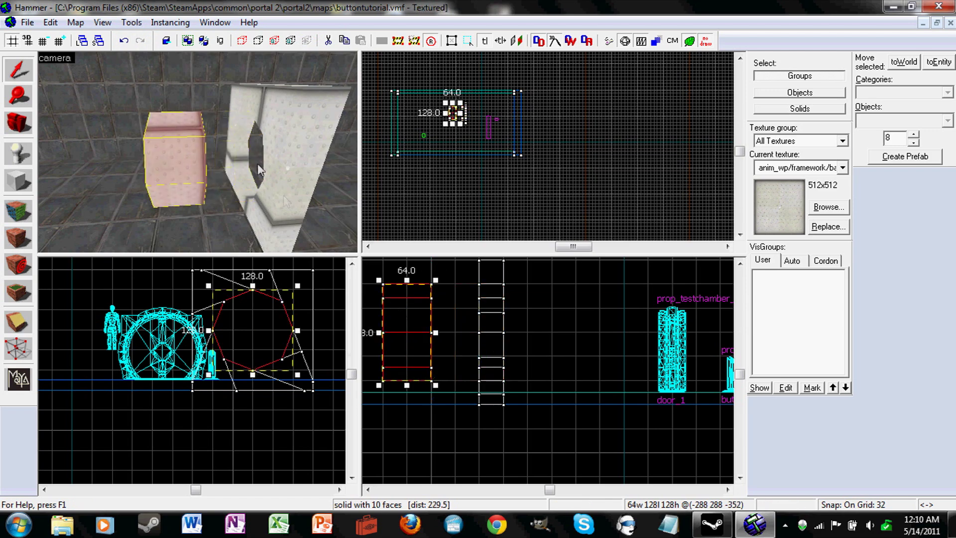
Examine the octagonal hole carved in the white wall from several angles in the 3D view
key(z)
key(w)
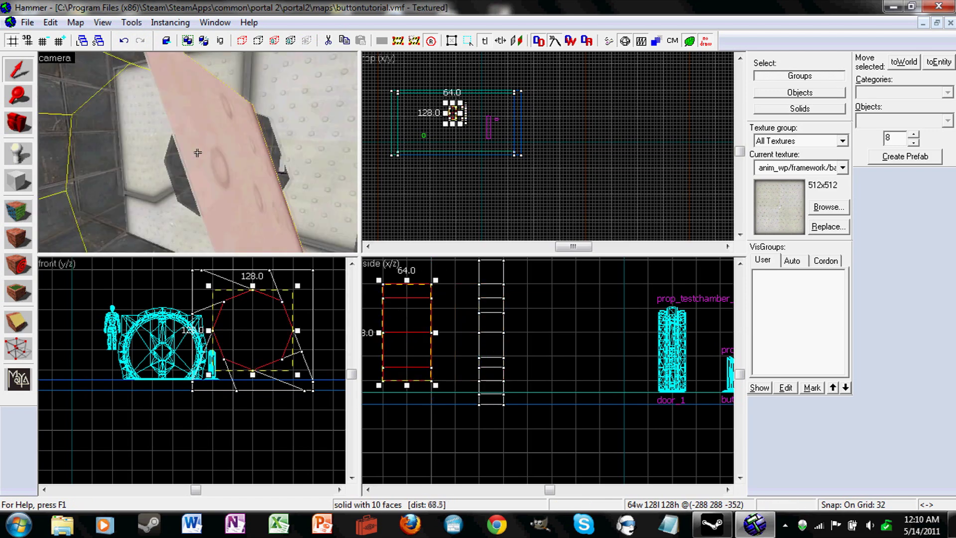
key(s)
key(w)
key(d)
key(a)
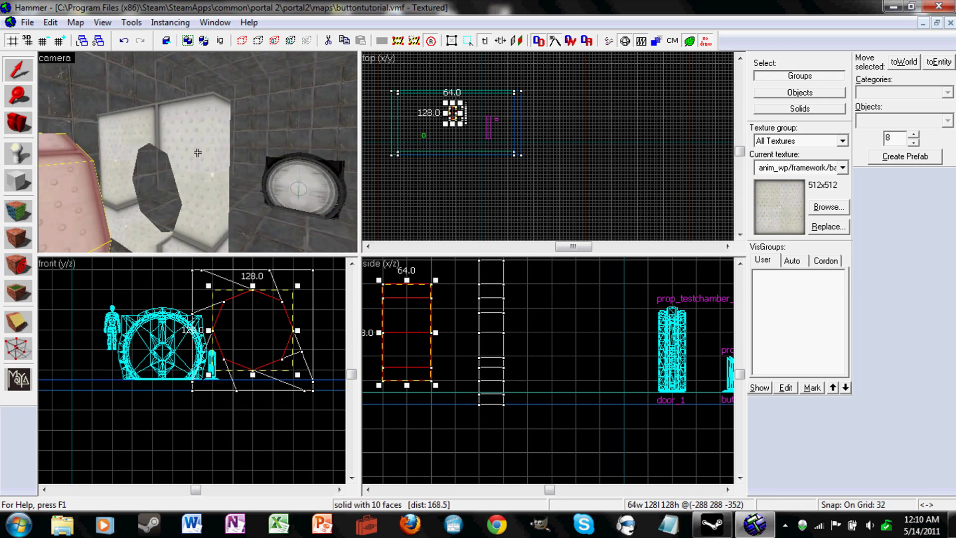
key(w)
key(s)
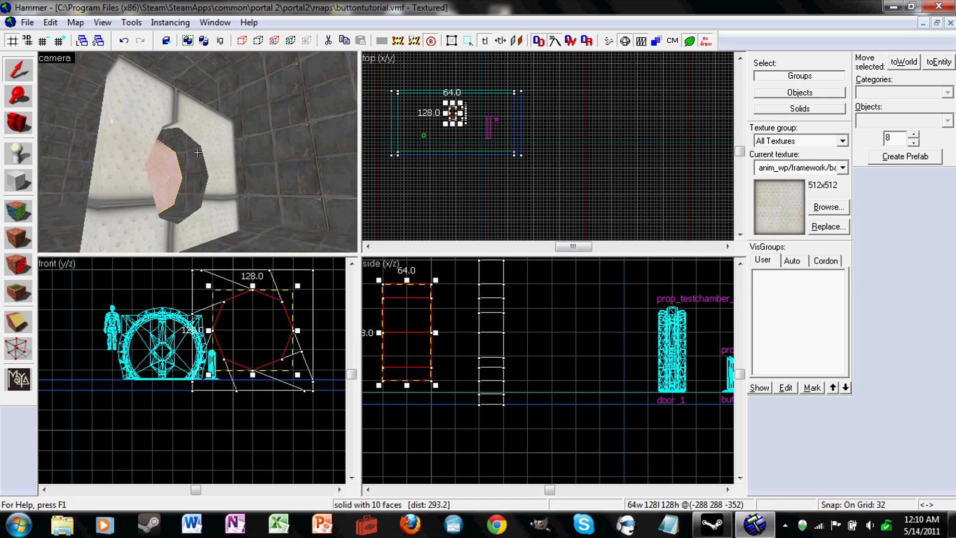
key(s)
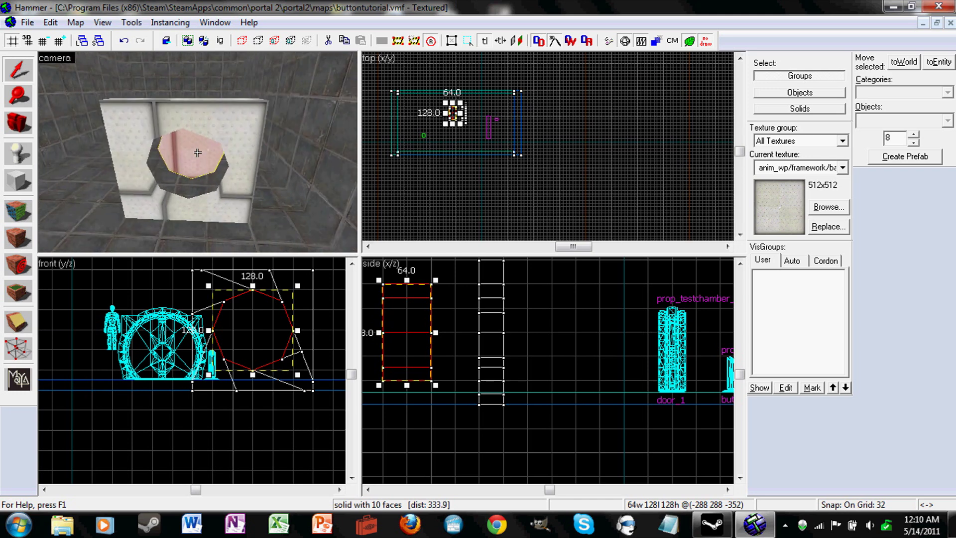
key(w)
key(w)
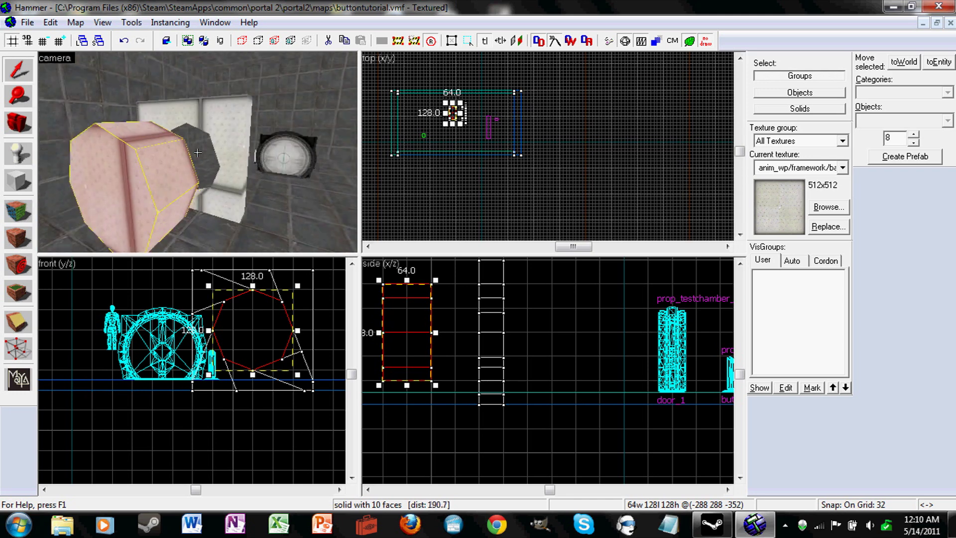
key(d)
Undo the carve and both cylinder moves
key(ctrl+z)
key(ctrl+z)
key(ctrl+z)
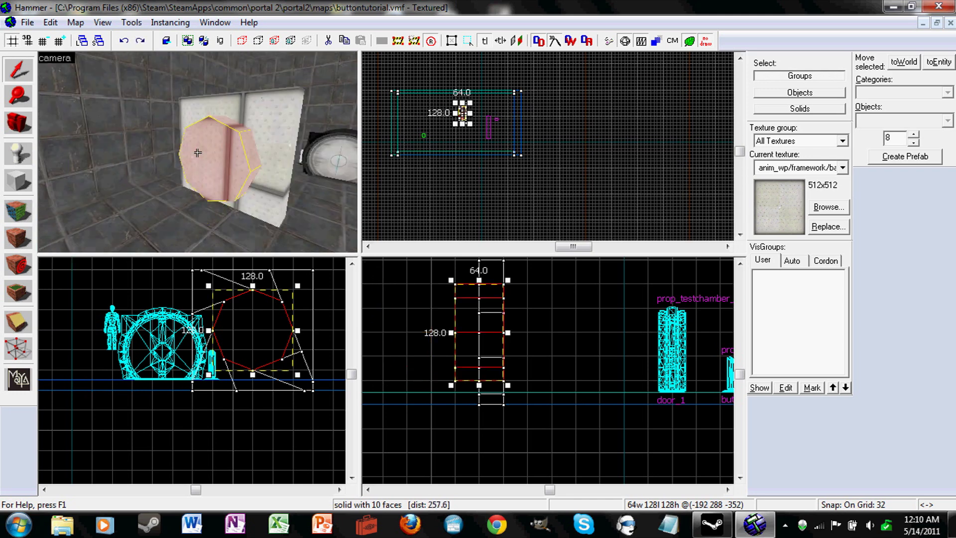
Enlarge the cylinder's octagonal face to 192 × 192 units so it spans the full wall block in the front view
key(w)
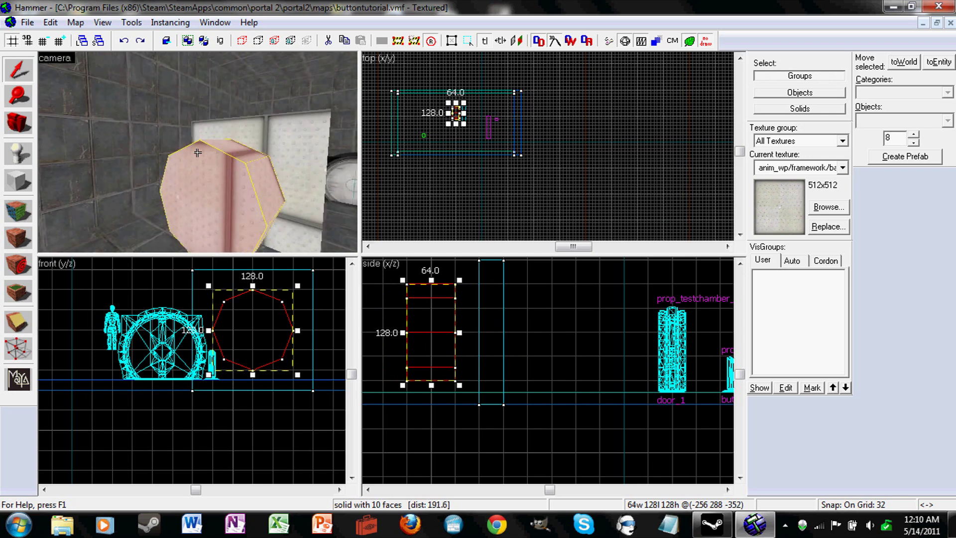
key(z)
drag(297, 374, 316, 391)
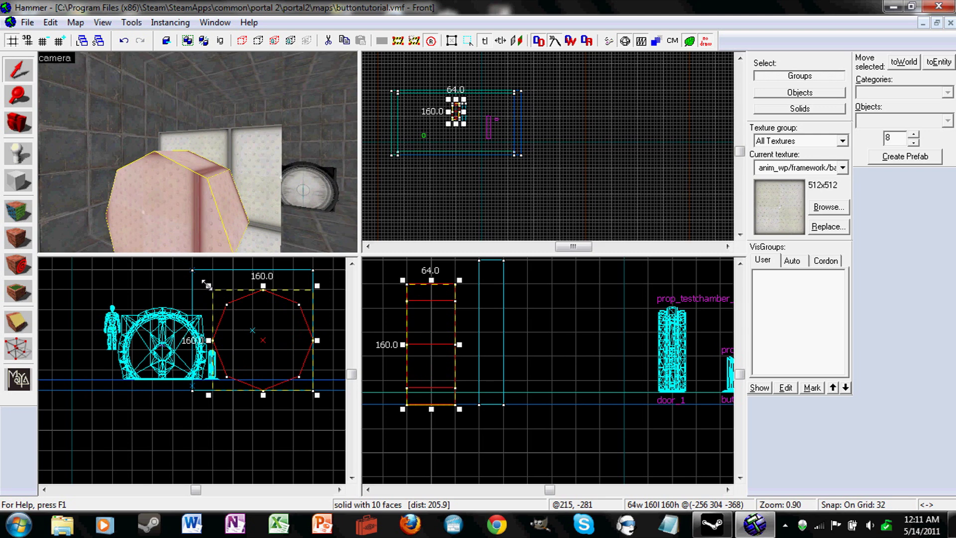
drag(213, 288, 193, 269)
Carve the white wall with the enlarged cylinder moved 64 units into it, and pull the cylinder 128 units back out
key(z)
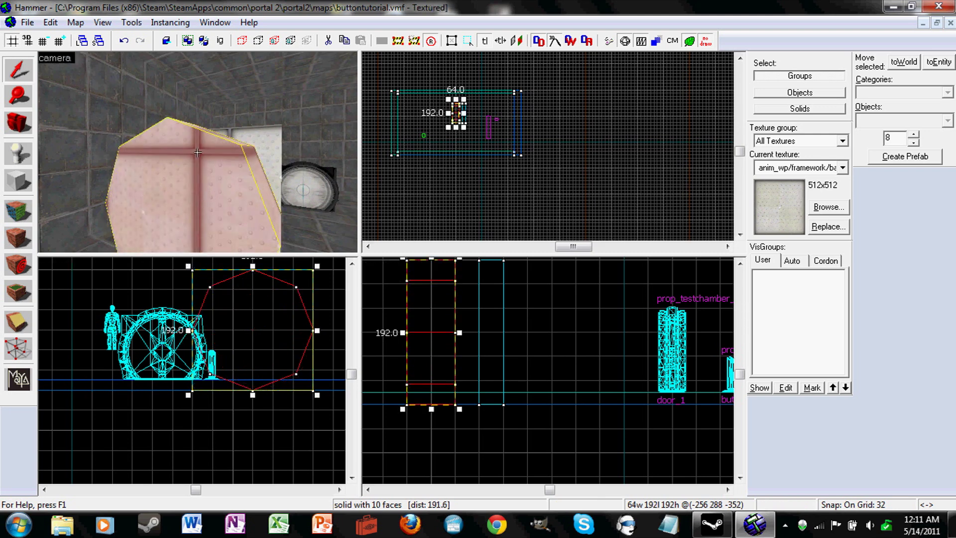
key(s)
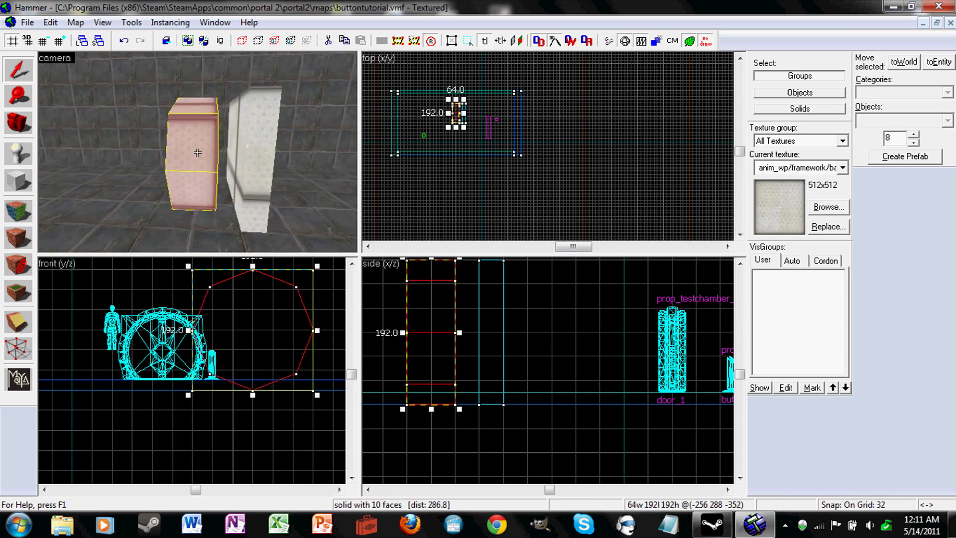
drag(416, 331, 455, 330)
click(126, 24)
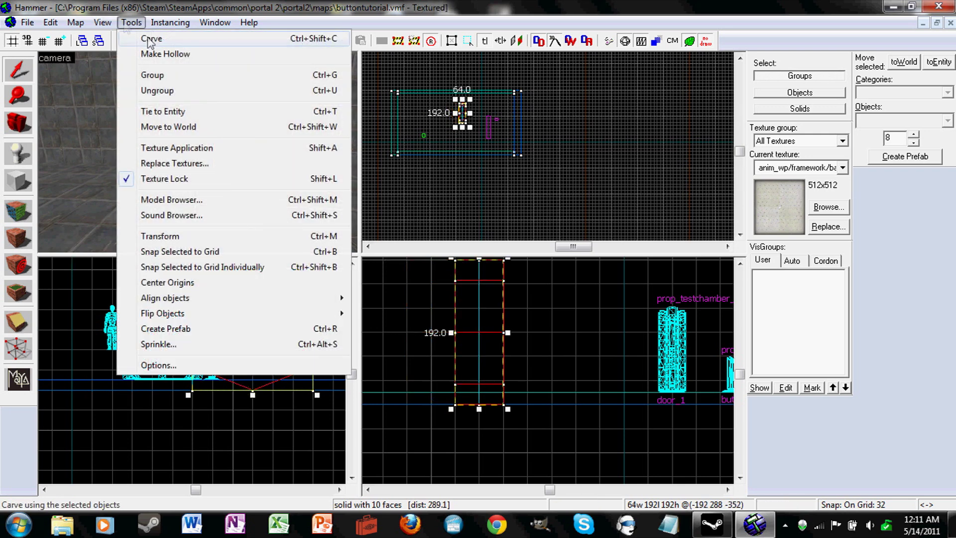
click(180, 38)
drag(486, 301, 391, 295)
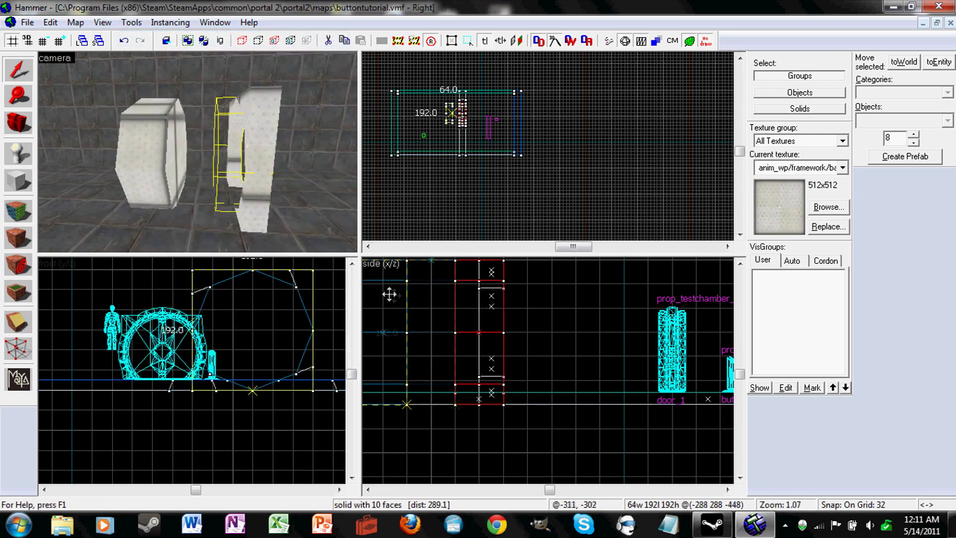
Delete the octagonal cylinder used for carving the wall
key(z)
key(a)
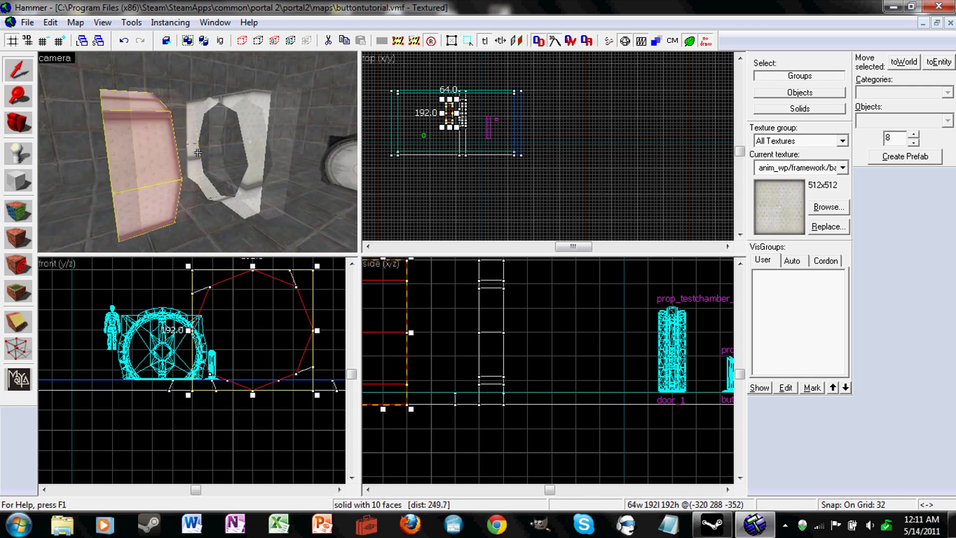
key(w)
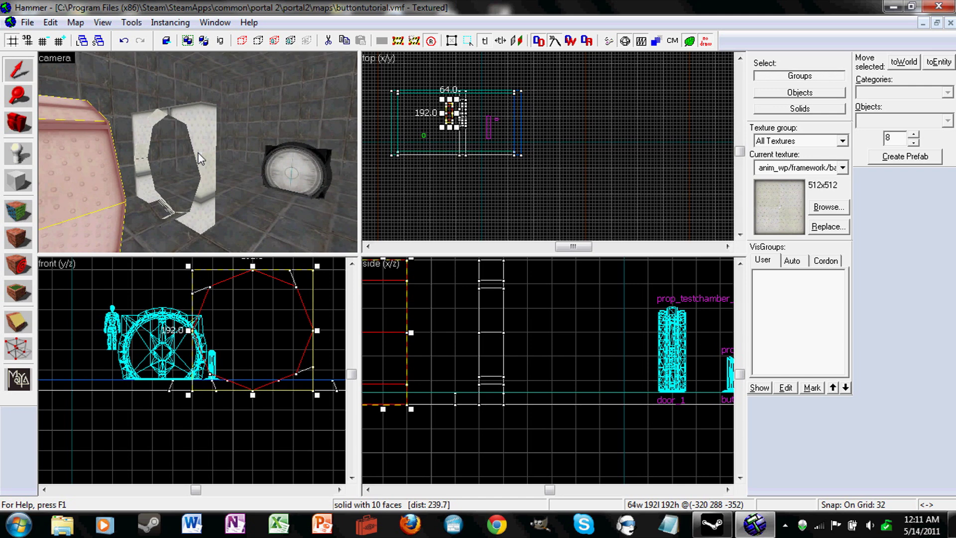
mouse_move(82, 188)
mouse_down()
mouse_move(196, 152)
mouse_move(214, 158)
mouse_up()
key(Delete)
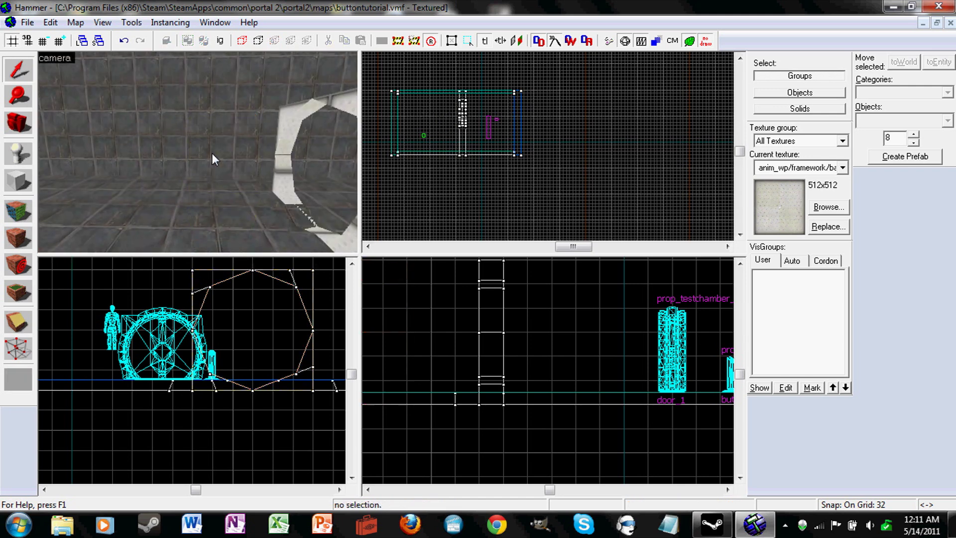
Move the test chamber door 144 units sideways in the front view to centre it on the octagonal opening
key(z)
key(w)
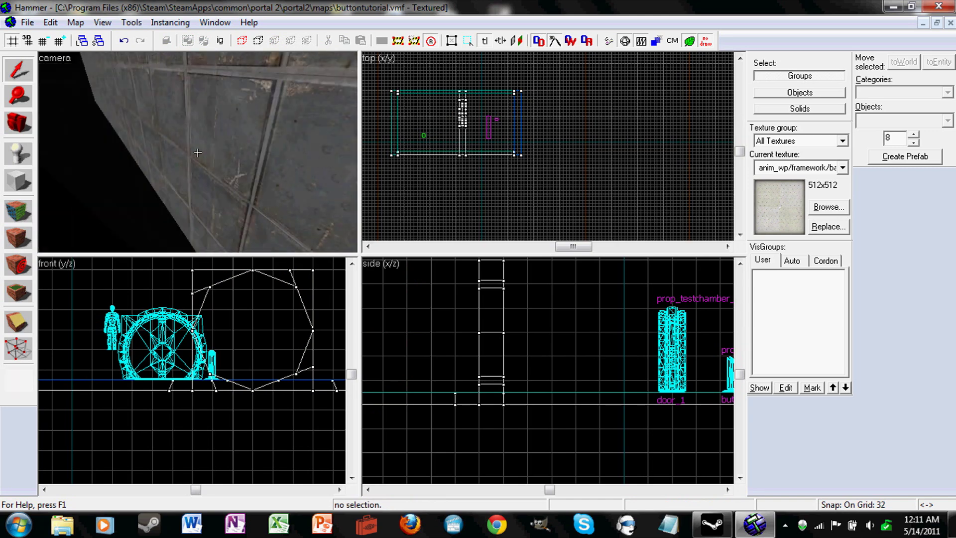
key(d)
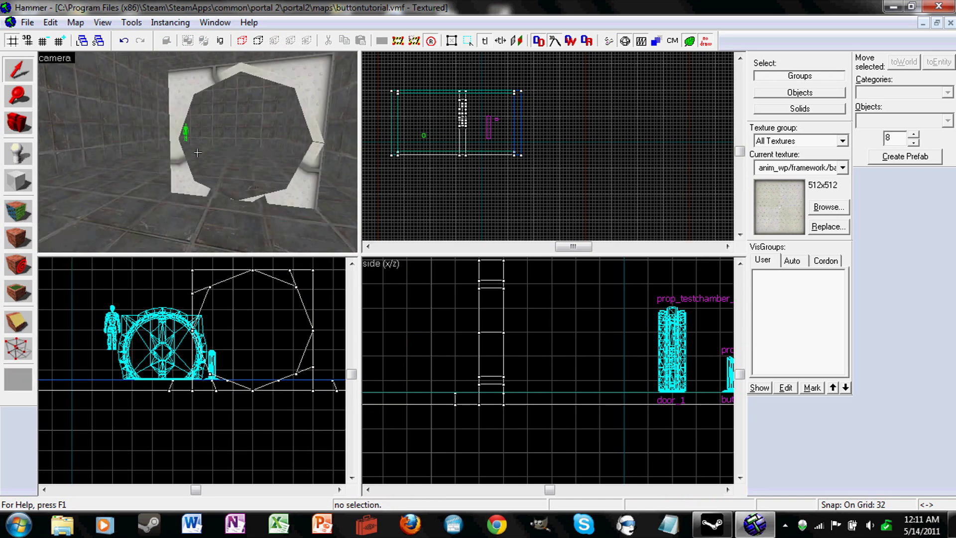
key(s)
key(a)
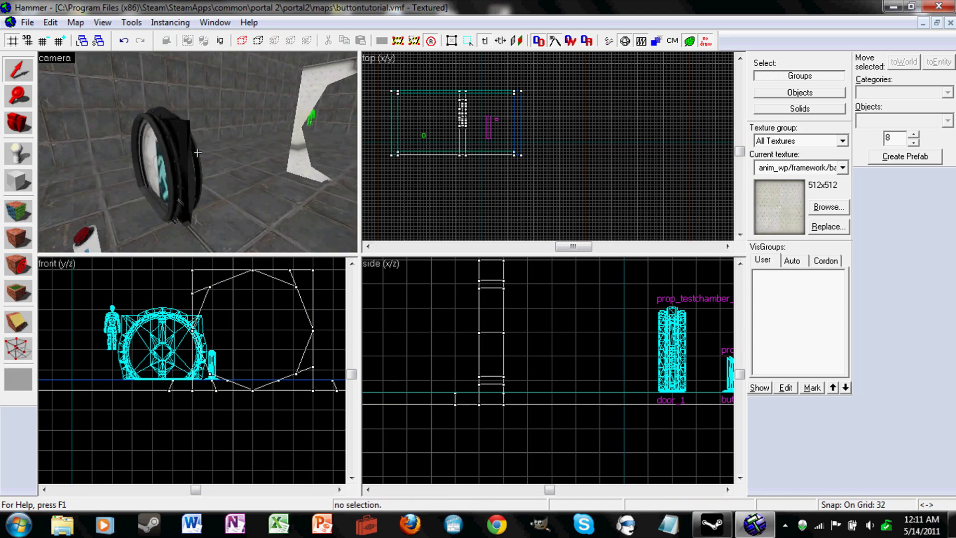
click(169, 156)
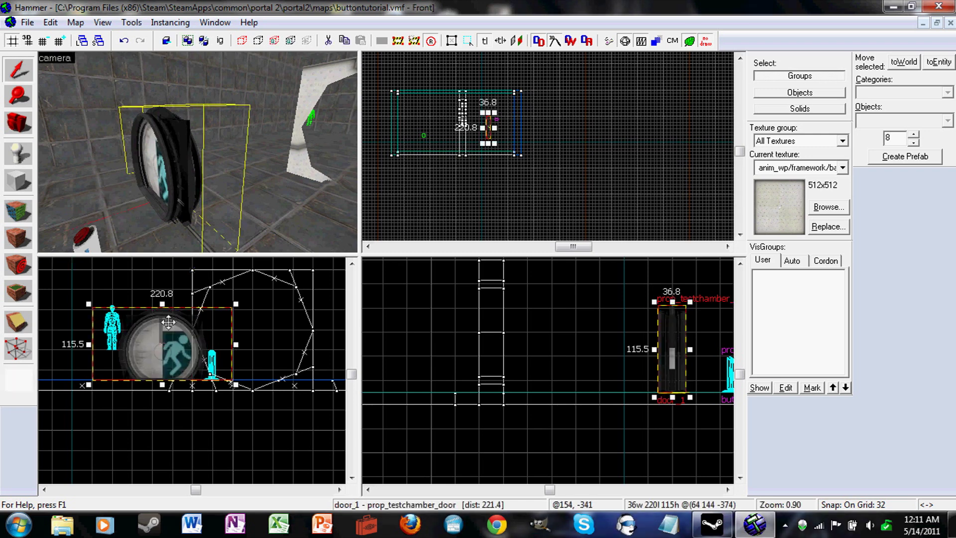
key(ctrl+shift+e)
drag(232, 352, 257, 369)
Set the grid snap to 16 and move the door 240 units in the side view into the carved wall
scroll(254, 364, up, 2)
key(bracketleft)
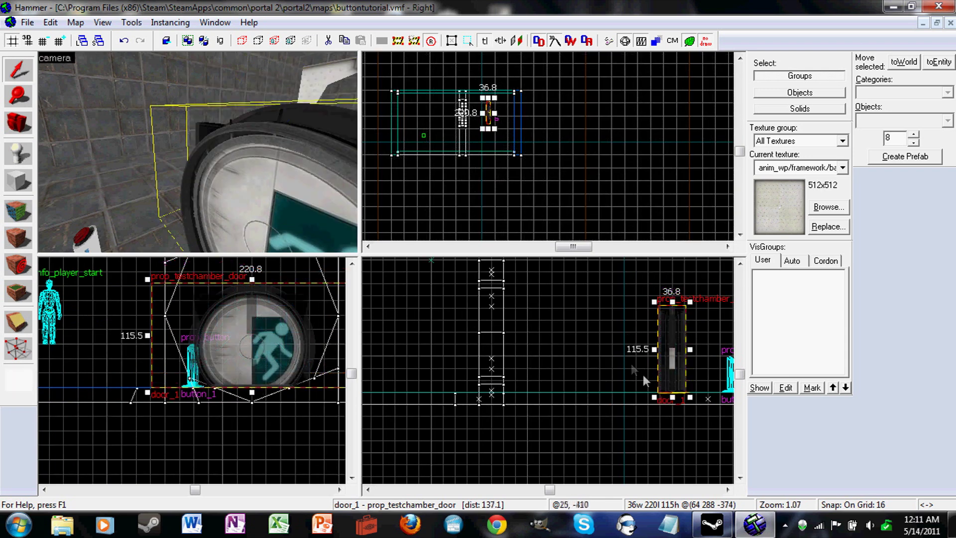
drag(677, 357, 496, 357)
Examine how the door fits inside the octagonal wall opening in the 3D and front views
key(z)
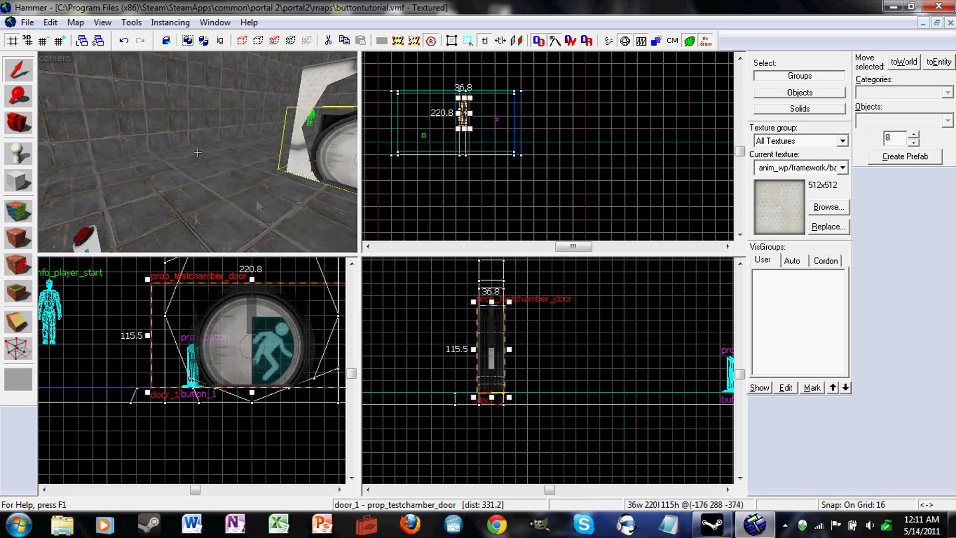
key(w)
key(s)
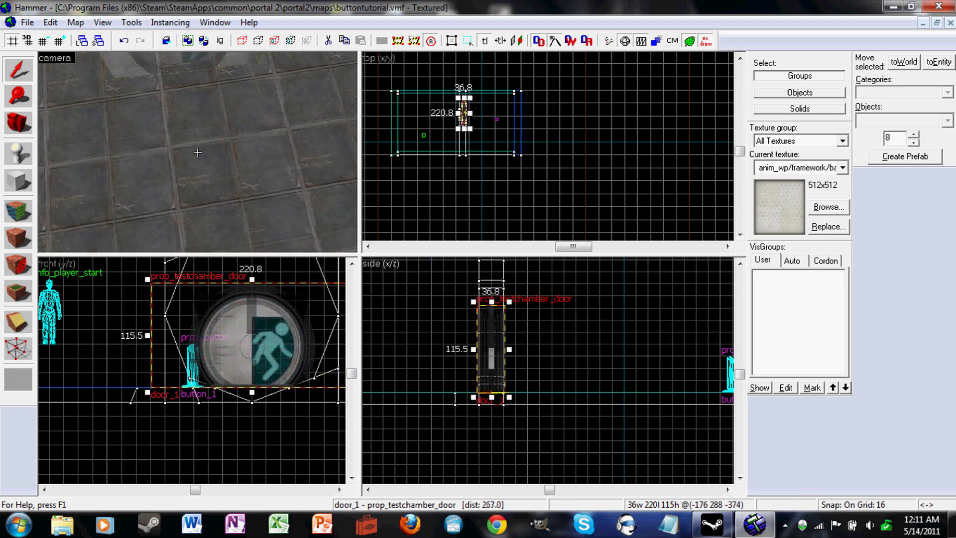
key(w)
key(w)
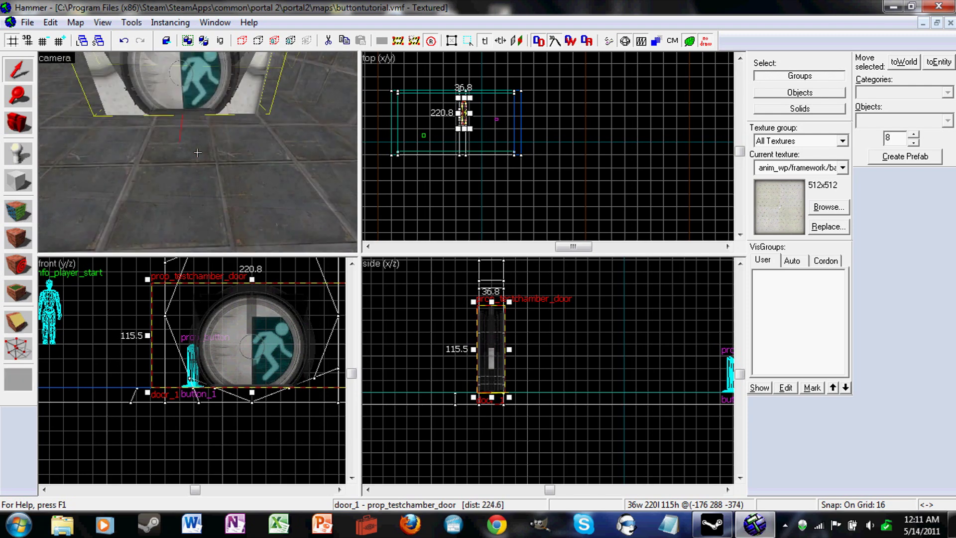
key(s)
key(w)
key(s)
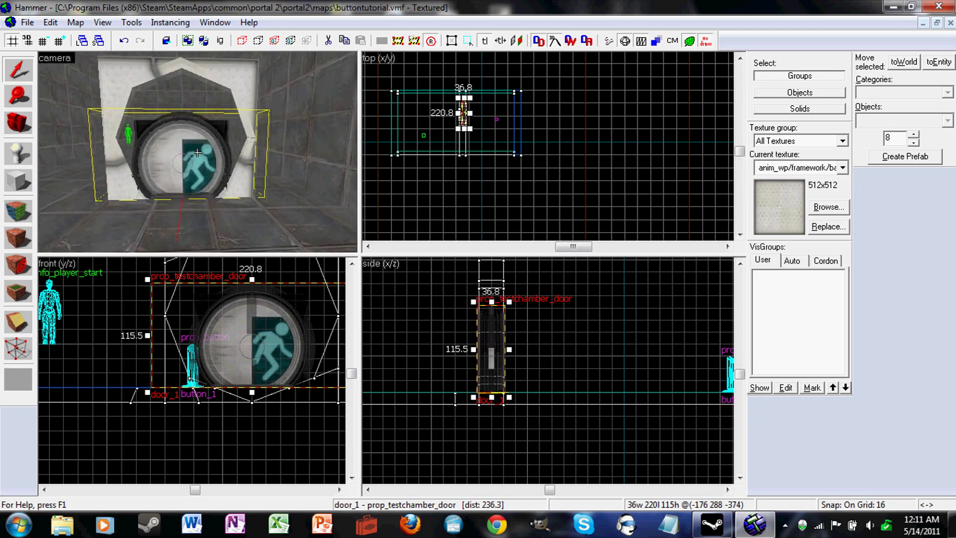
key(z)
scroll(255, 308, down, 1)
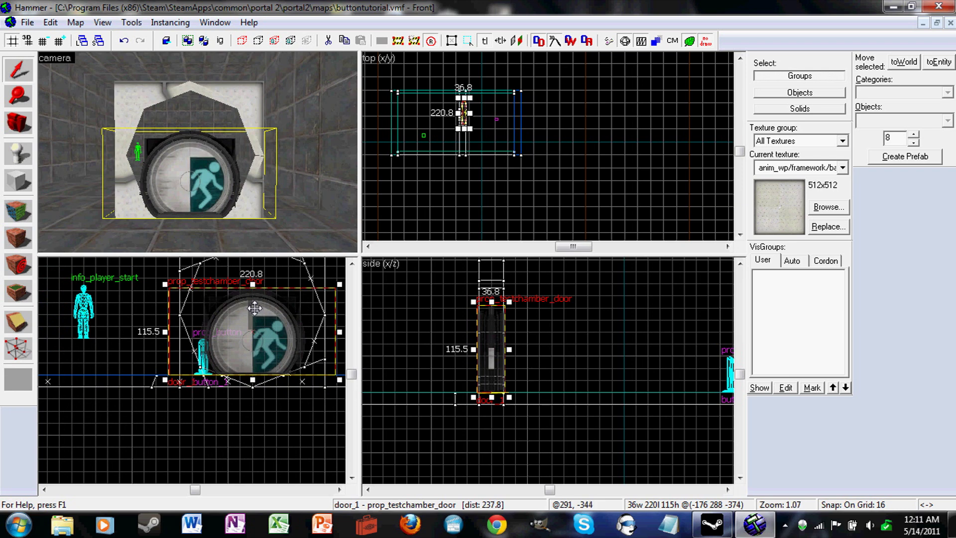
key(Up)
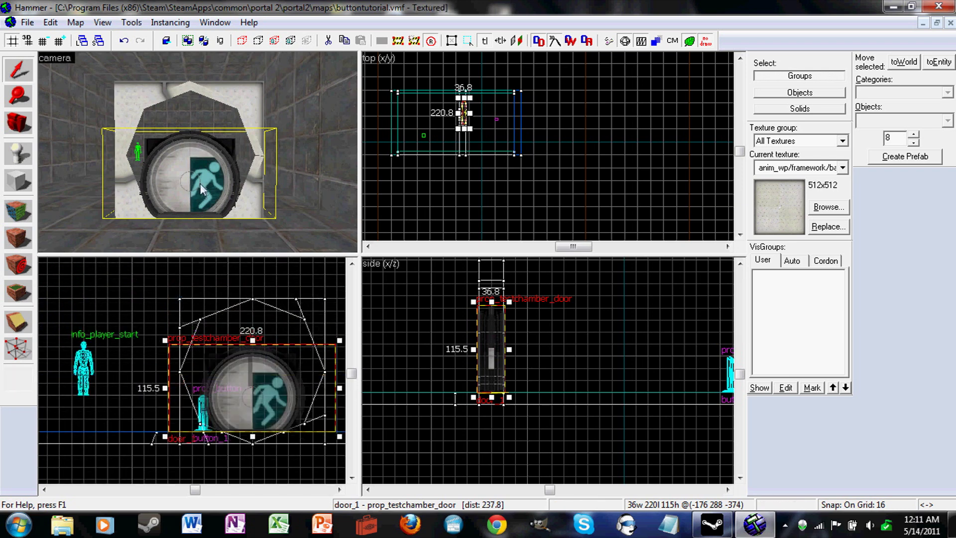
Select the group of carved wall pieces around the door and open its object properties
click(244, 168)
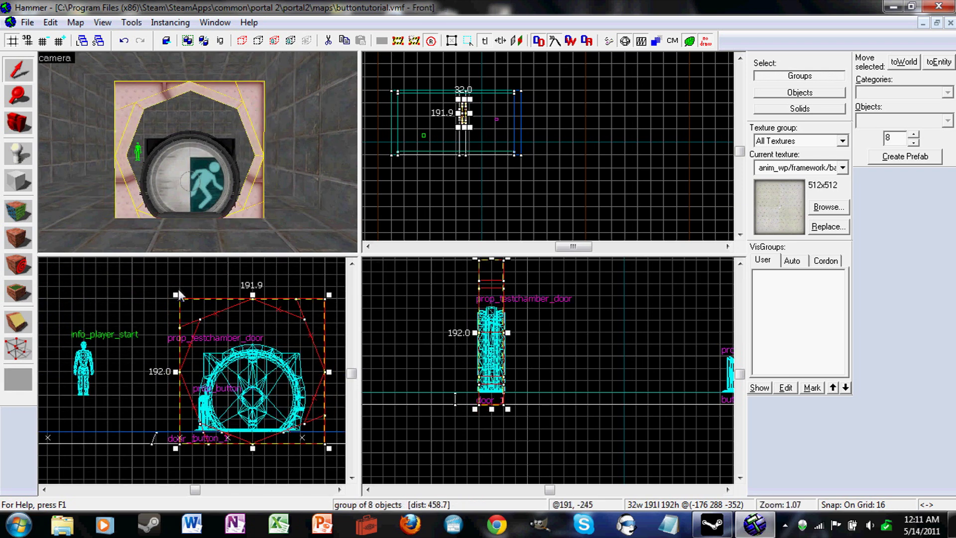
drag(178, 294, 184, 308)
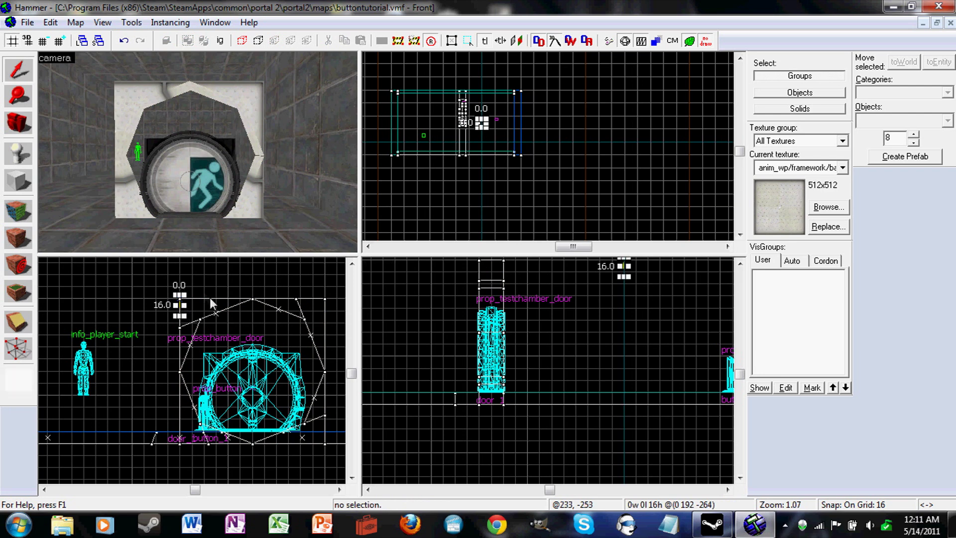
click(229, 179)
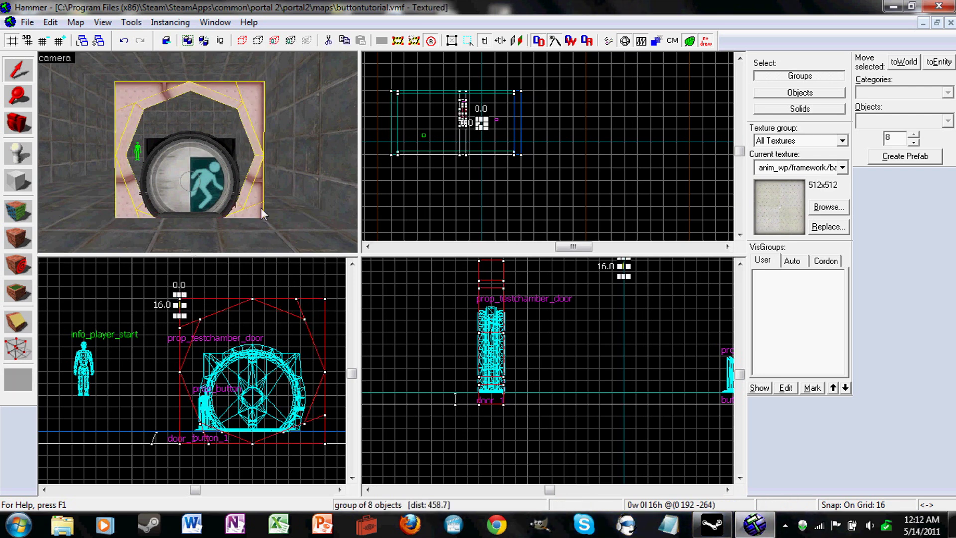
key(alt+Return)
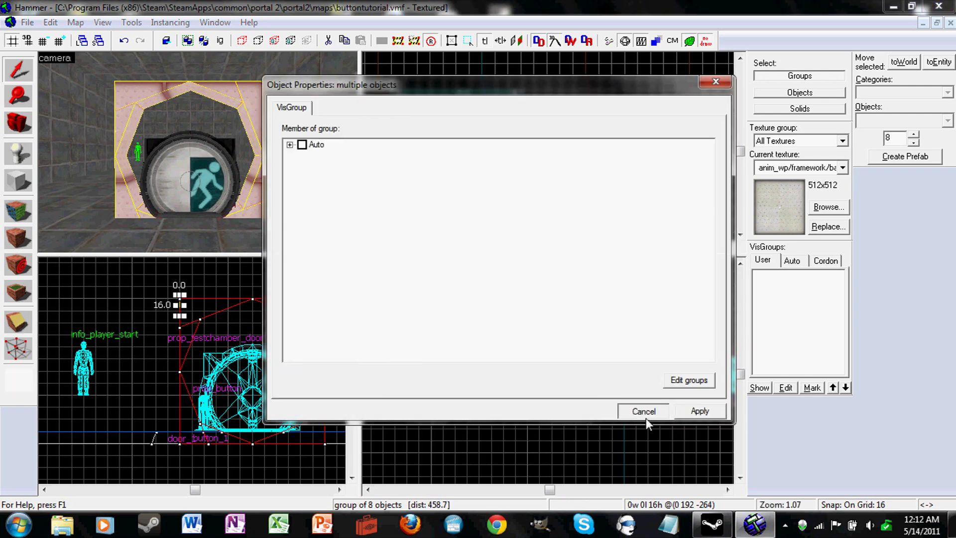
Close the object properties and shrink the carved wall group around the door to 128 by 128 units in the front view
click(645, 412)
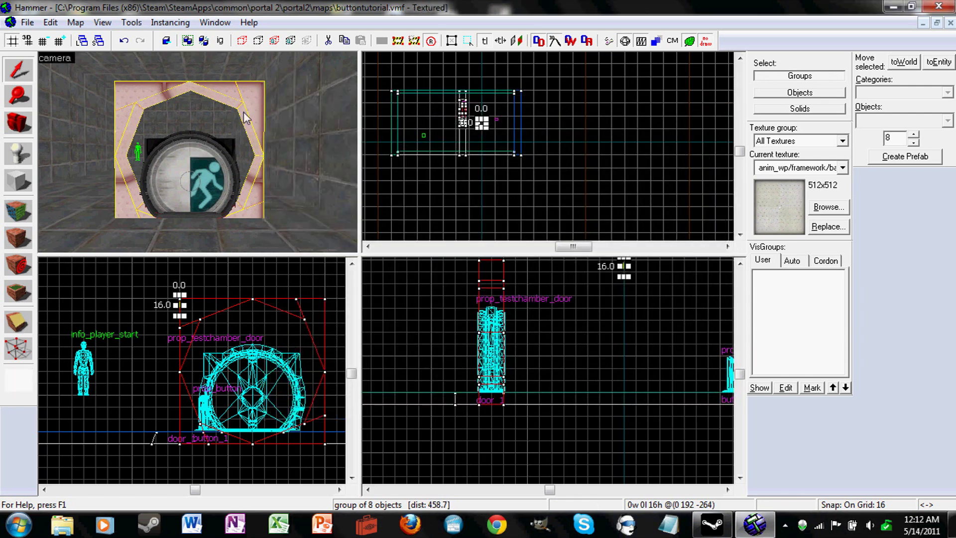
click(286, 302)
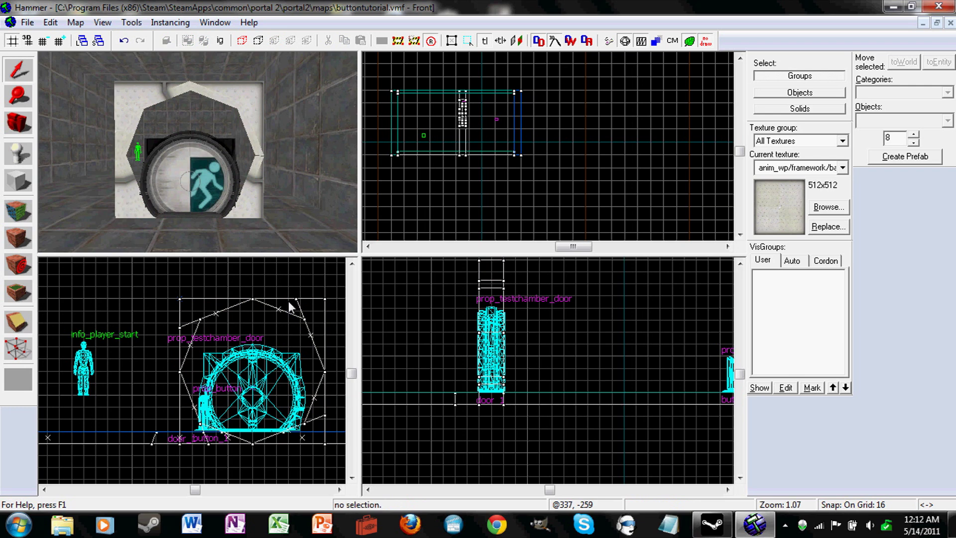
click(305, 298)
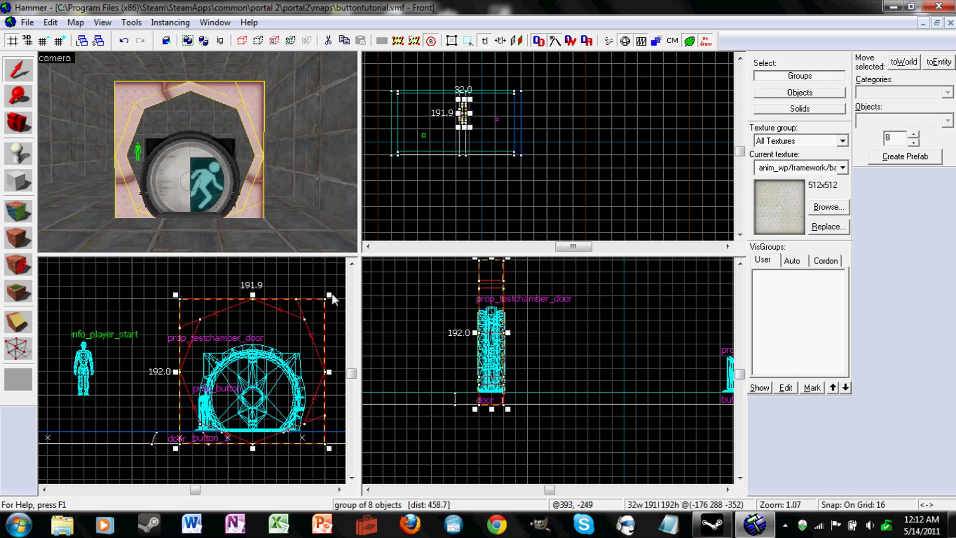
drag(330, 295, 317, 312)
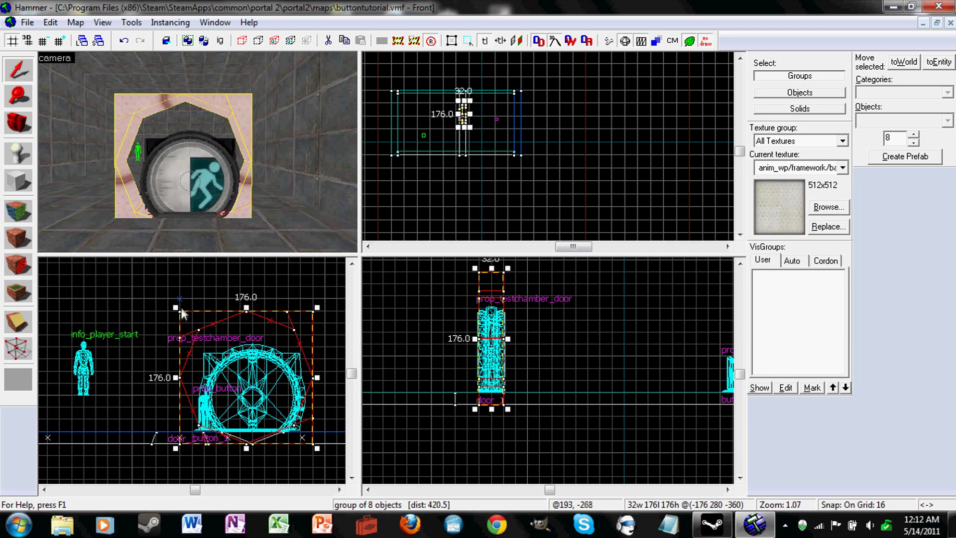
drag(178, 306, 183, 327)
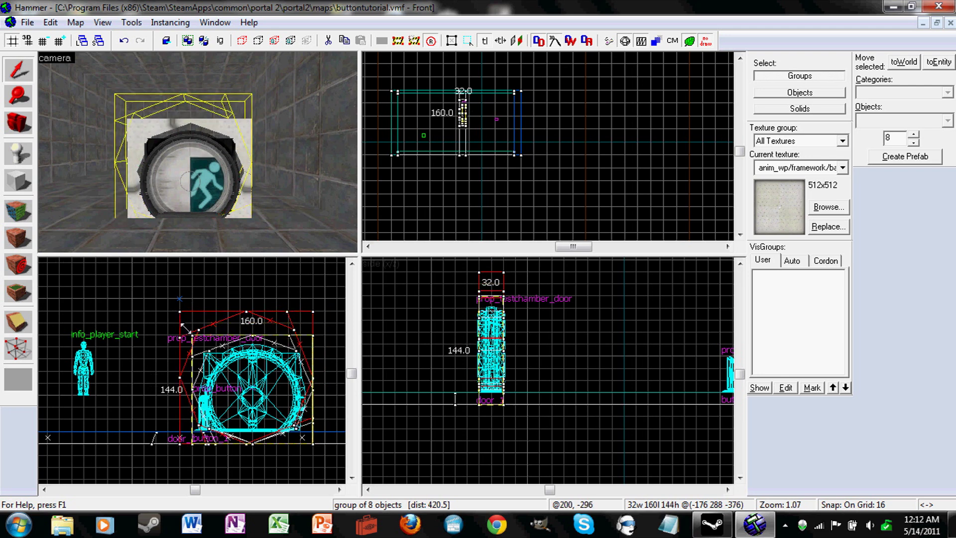
drag(192, 327, 198, 332)
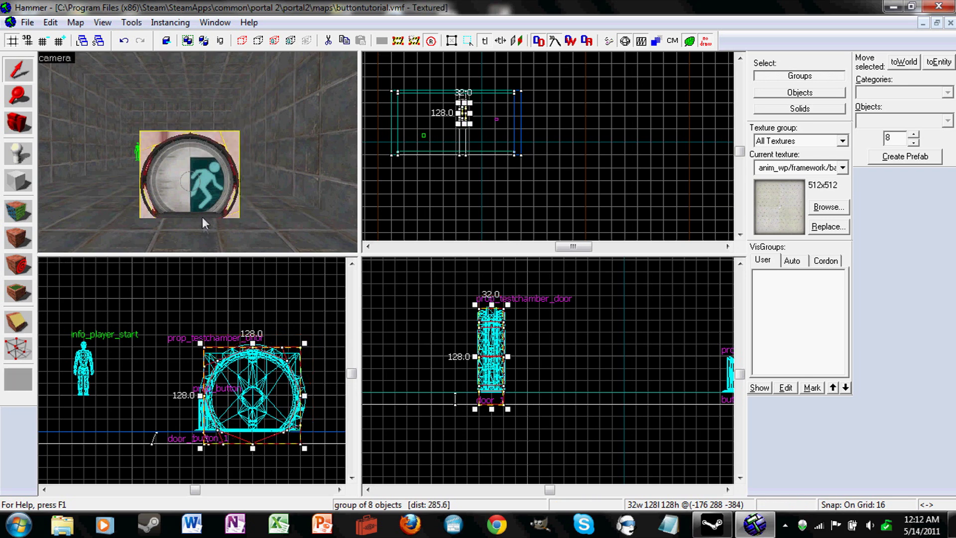
Examine in the 3D view how the resized wall pieces meet the test chamber door's frame
key(z)
key(w)
key(w)
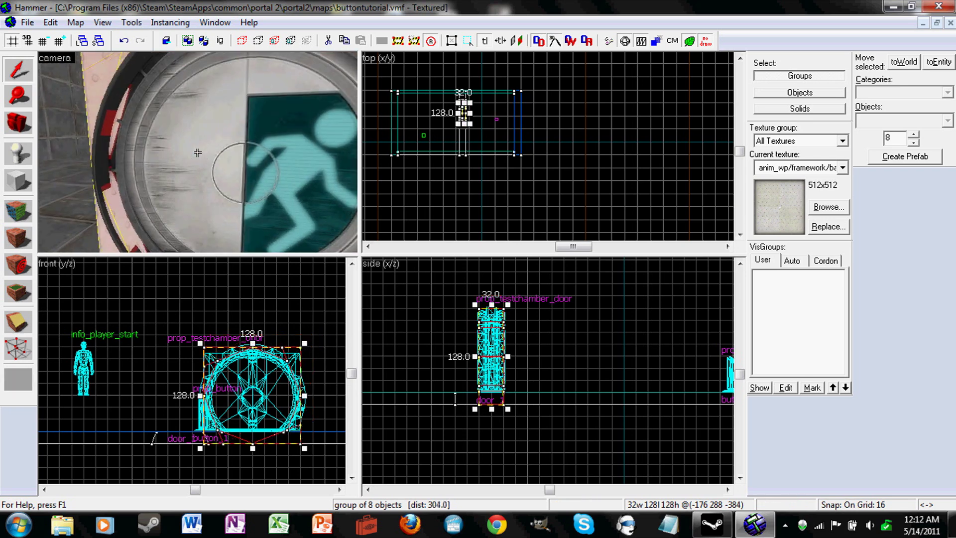
key(s)
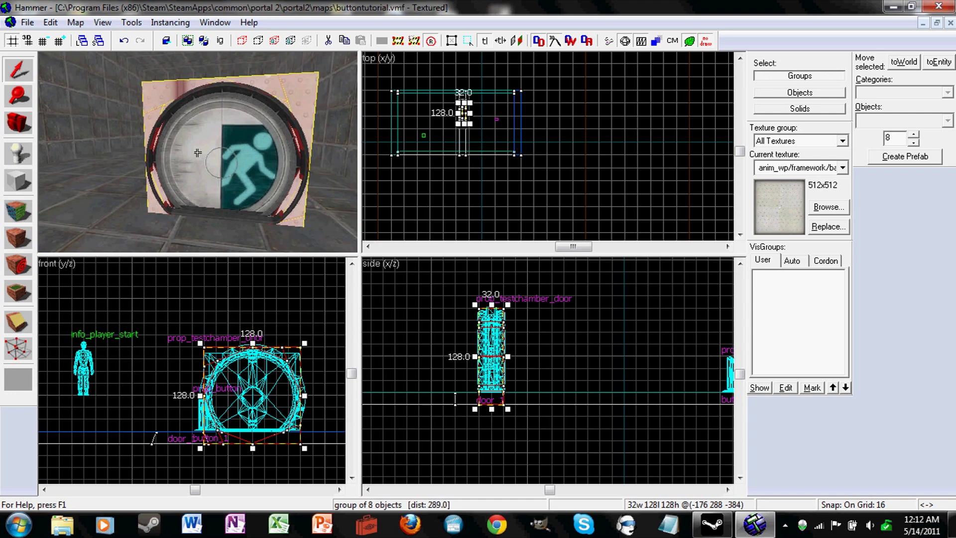
click(198, 152)
key(w)
key(w)
key(s)
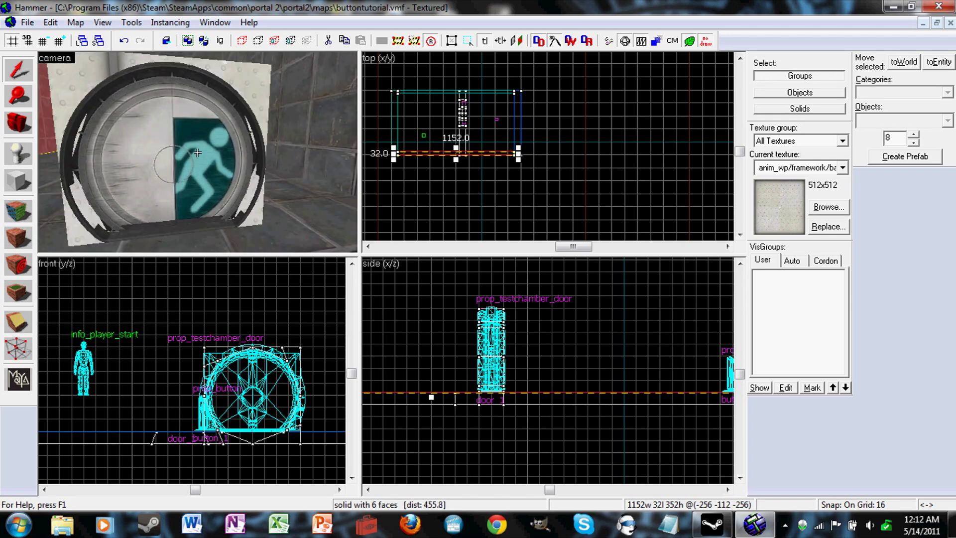
key(w)
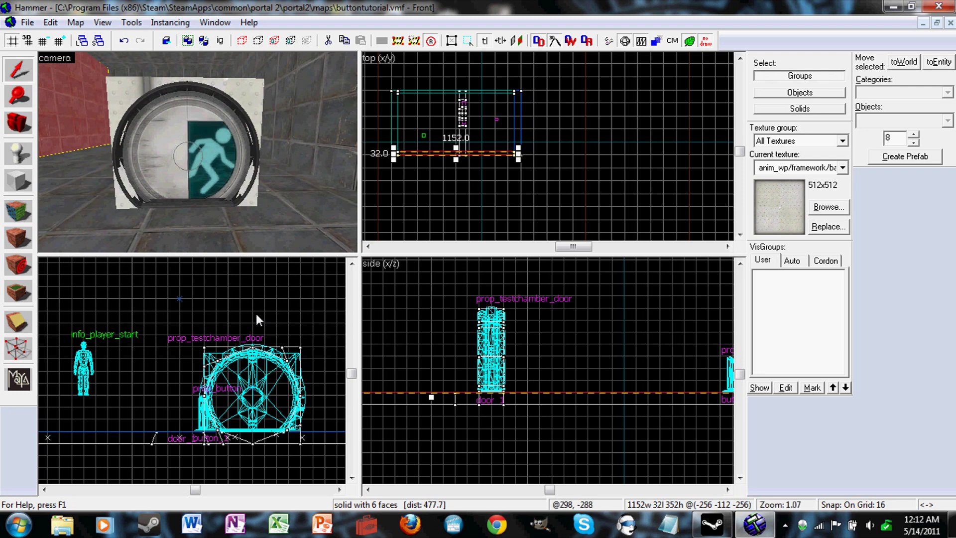
Set the grid snap to 8 and widen the carved wall group to 144 units, extending it 8 units on each side of the door
click(258, 200)
right_click(301, 456)
key(Escape)
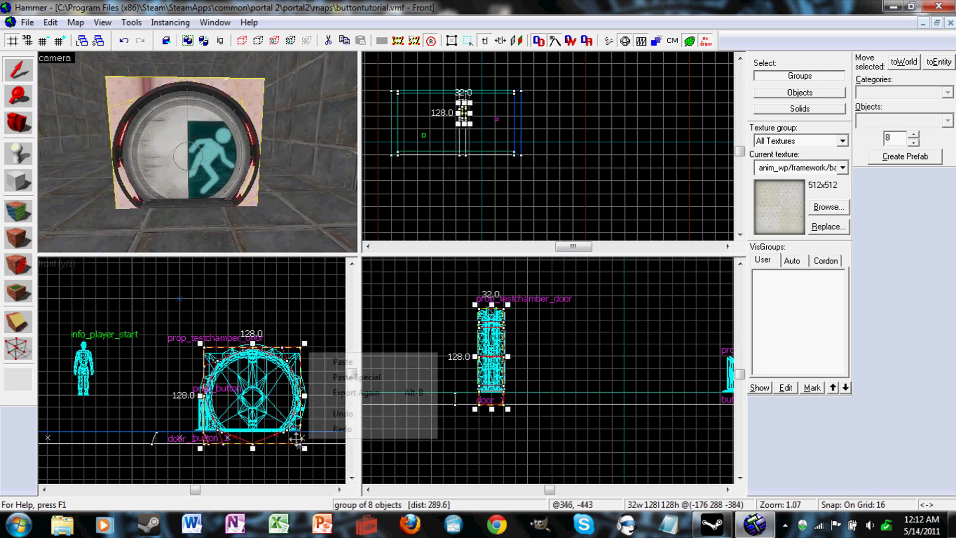
scroll(304, 471, up, 1)
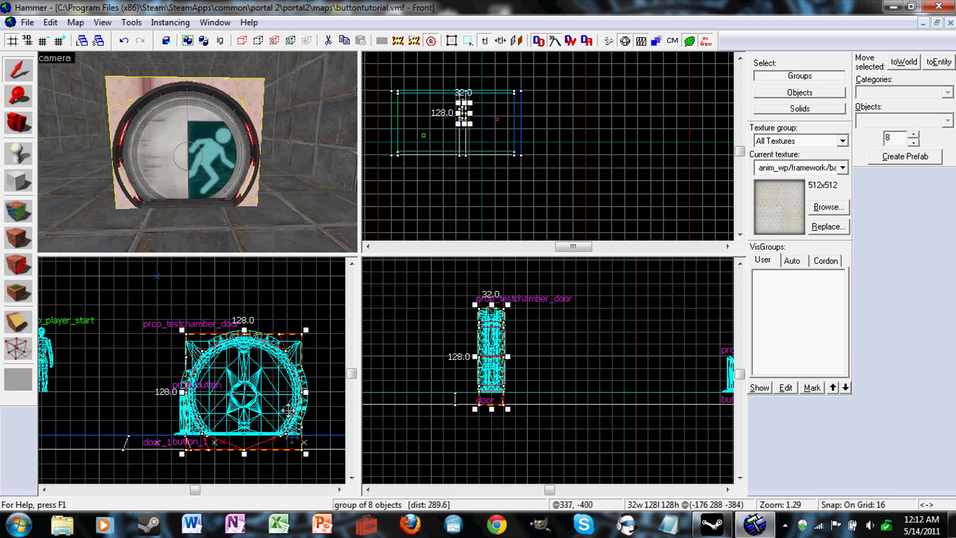
drag(309, 389, 317, 391)
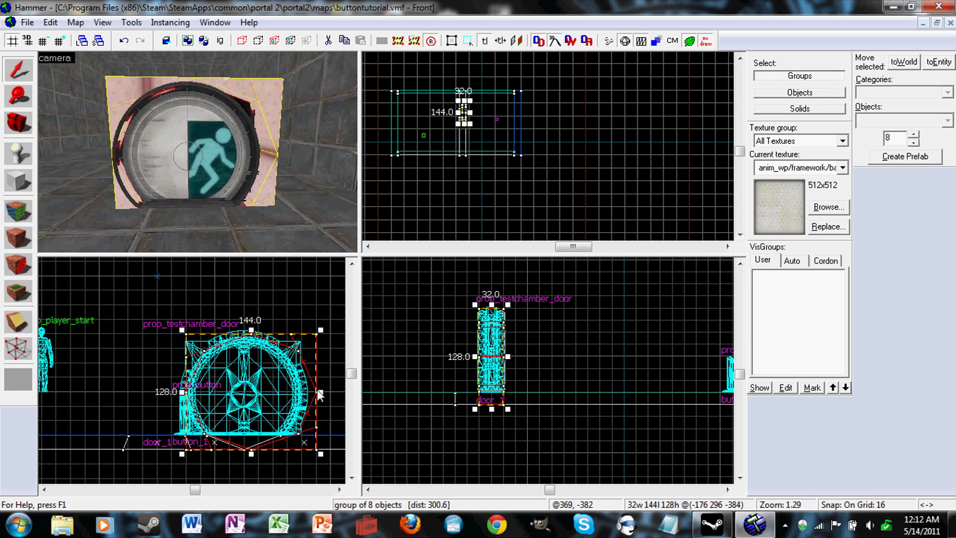
key(bracketleft)
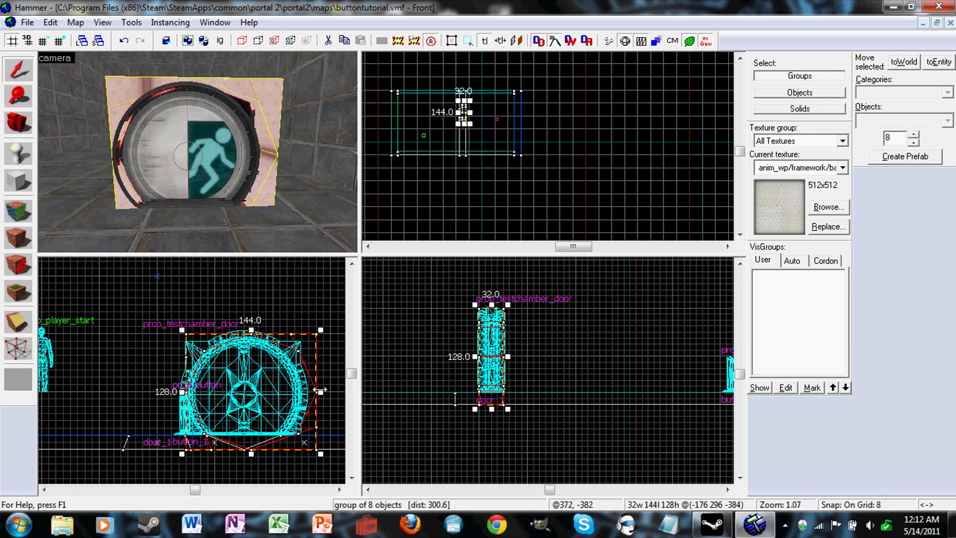
drag(310, 391, 309, 391)
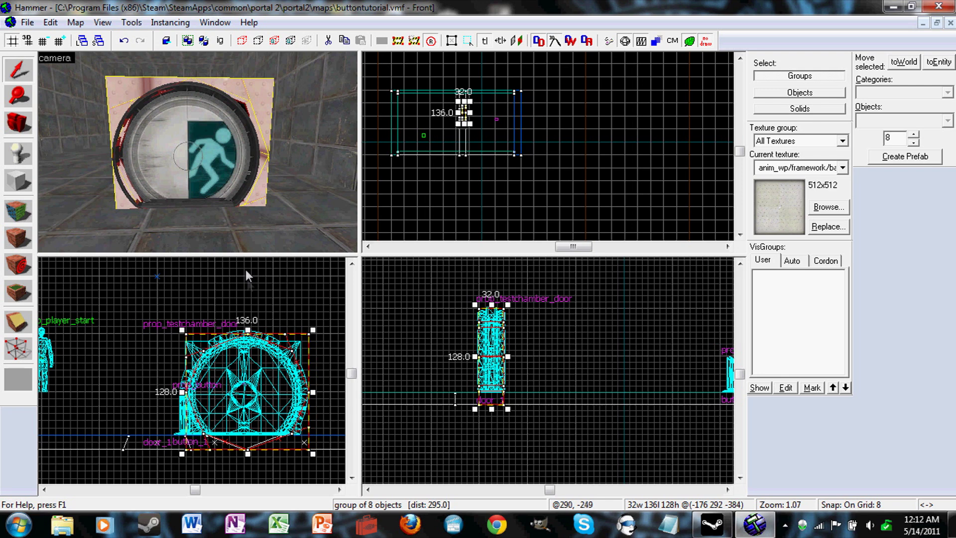
drag(180, 390, 174, 392)
Inspect the widened wall opening around the door frame from the front, side and back in the 3D view
key(z)
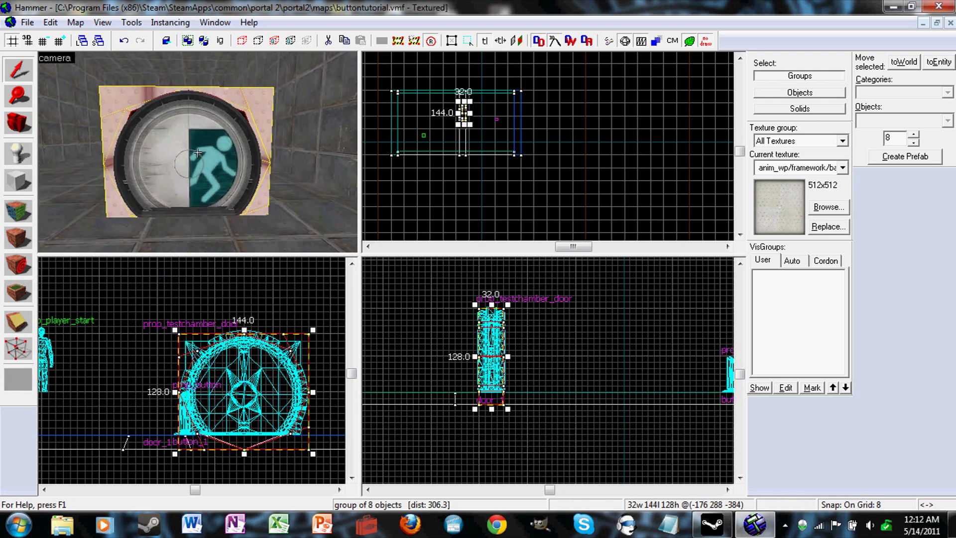
key(w)
key(w)
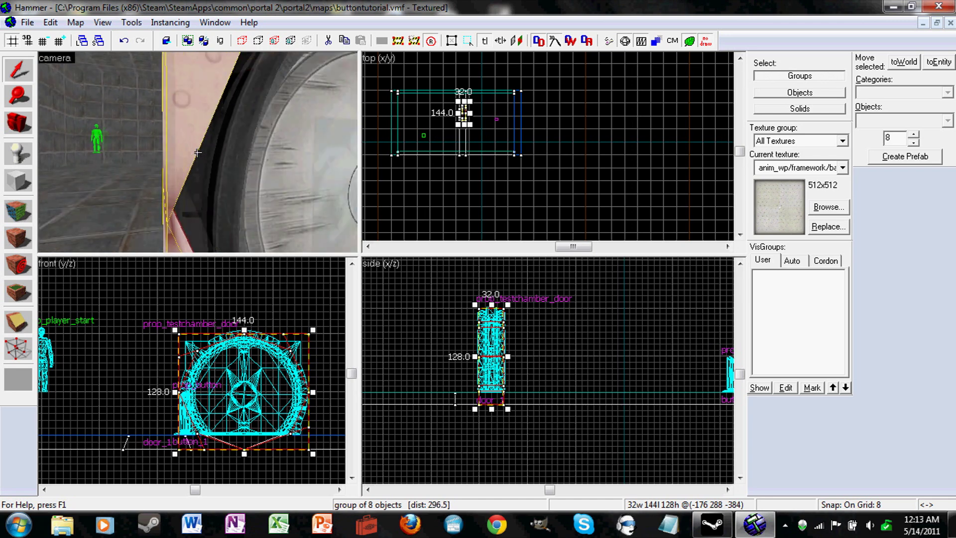
key(s)
key(w)
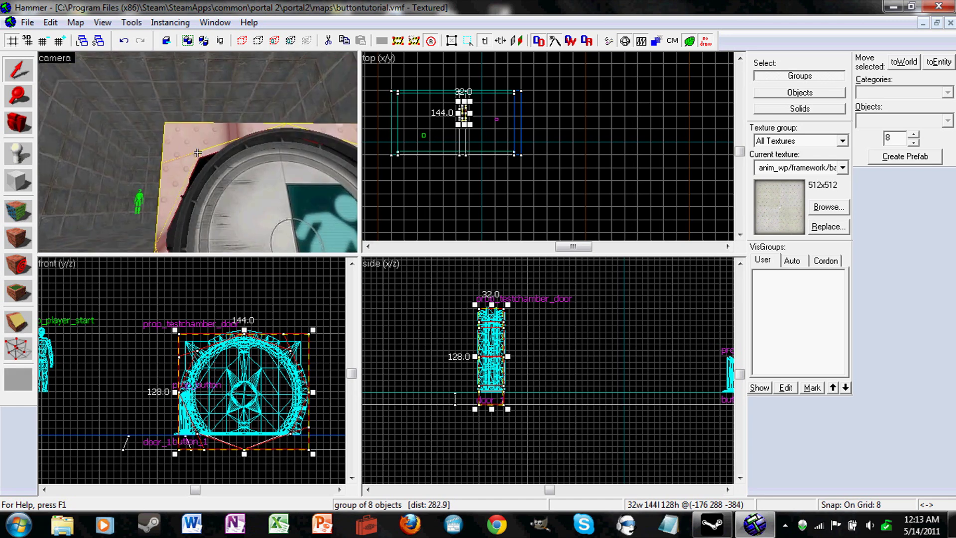
key(s)
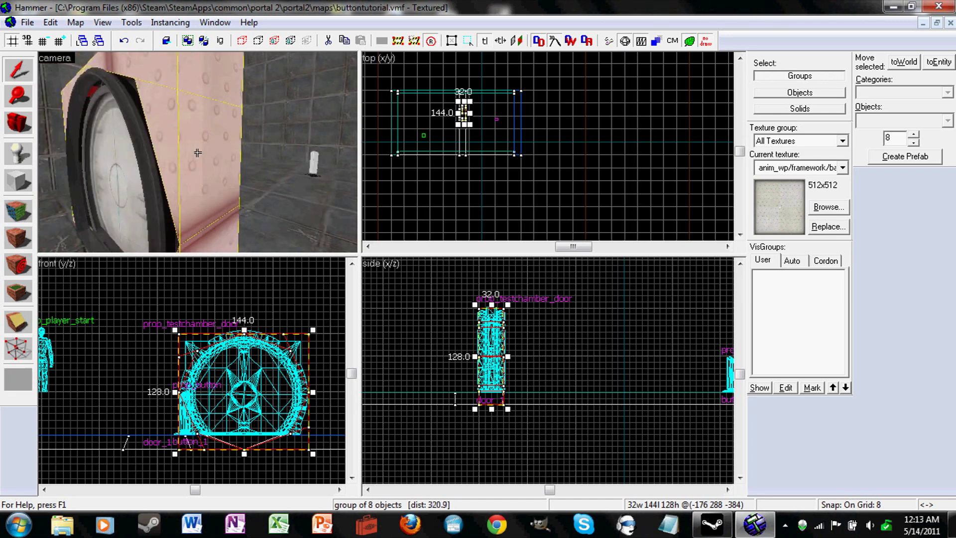
key(w)
key(s)
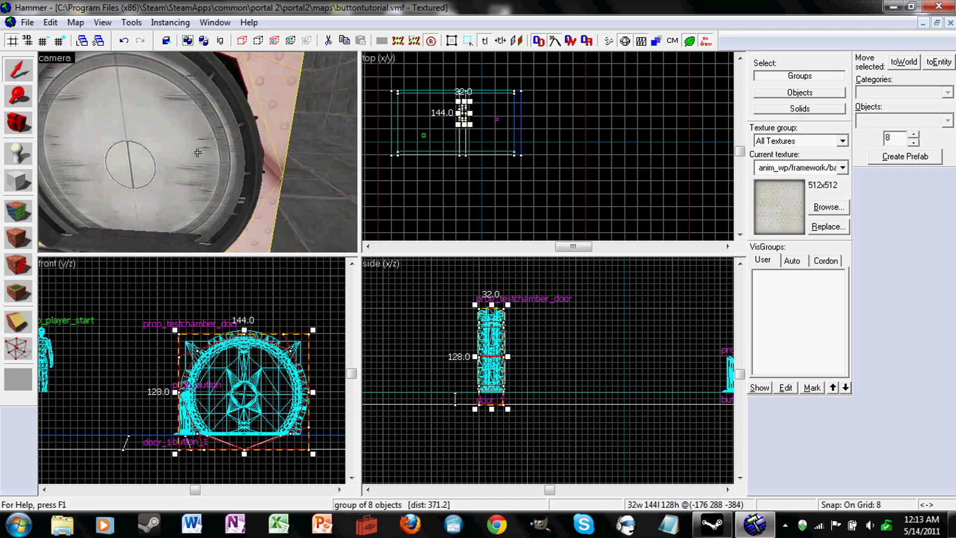
key(w)
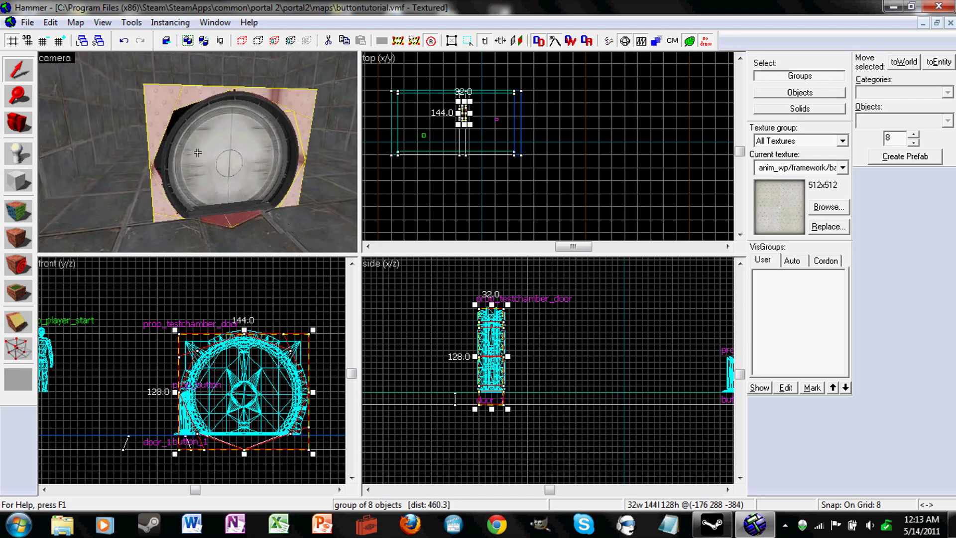
key(z)
Preview the test chamber door's close sequence in its model properties, then cancel the dialog
click(198, 155)
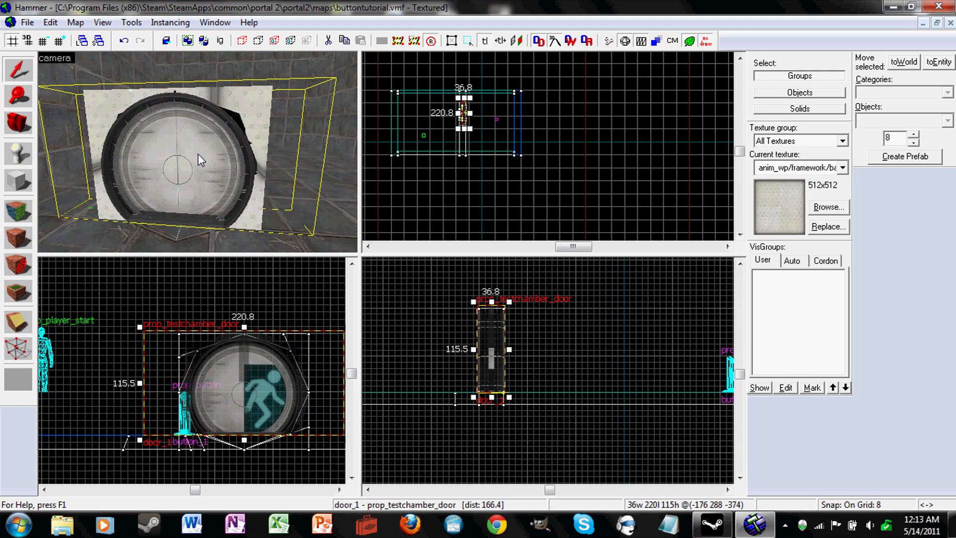
key(alt+Return)
click(403, 111)
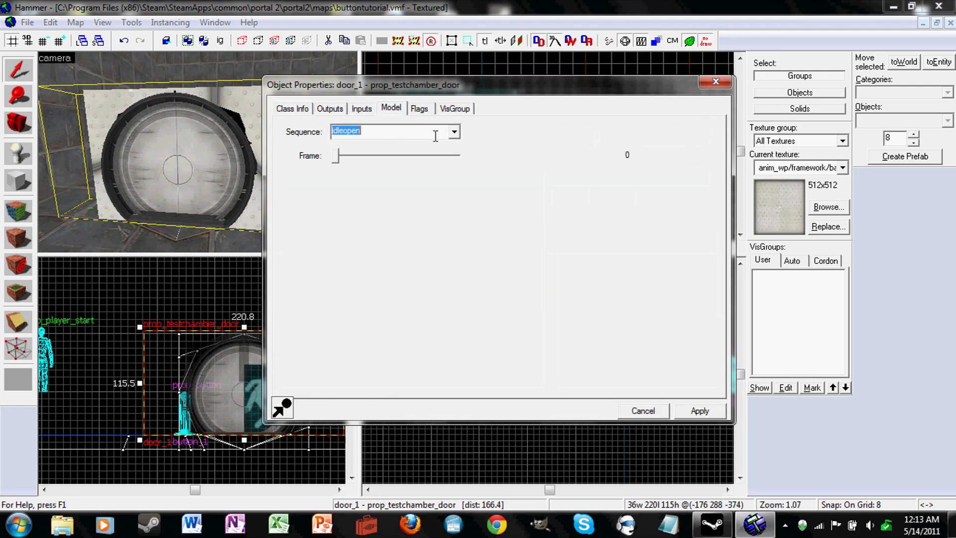
click(454, 132)
click(428, 142)
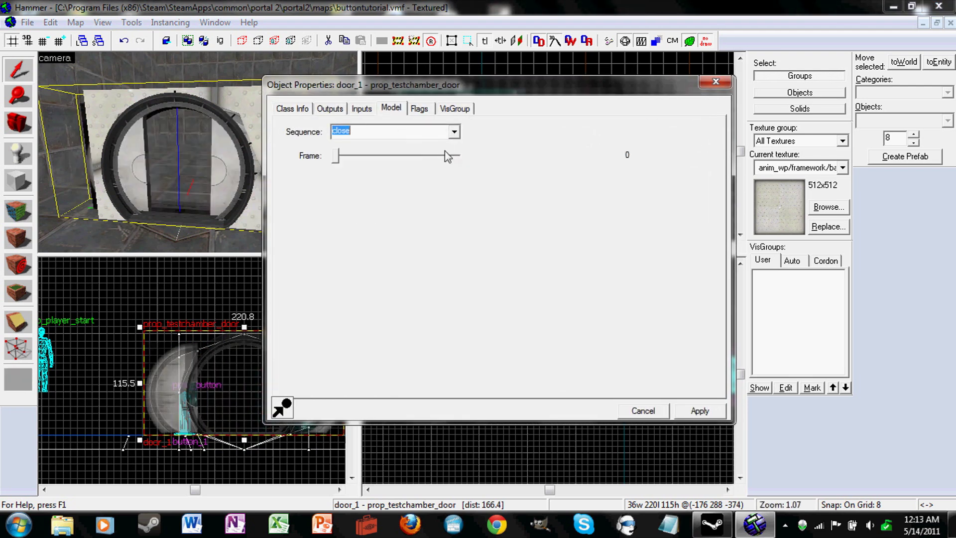
click(633, 411)
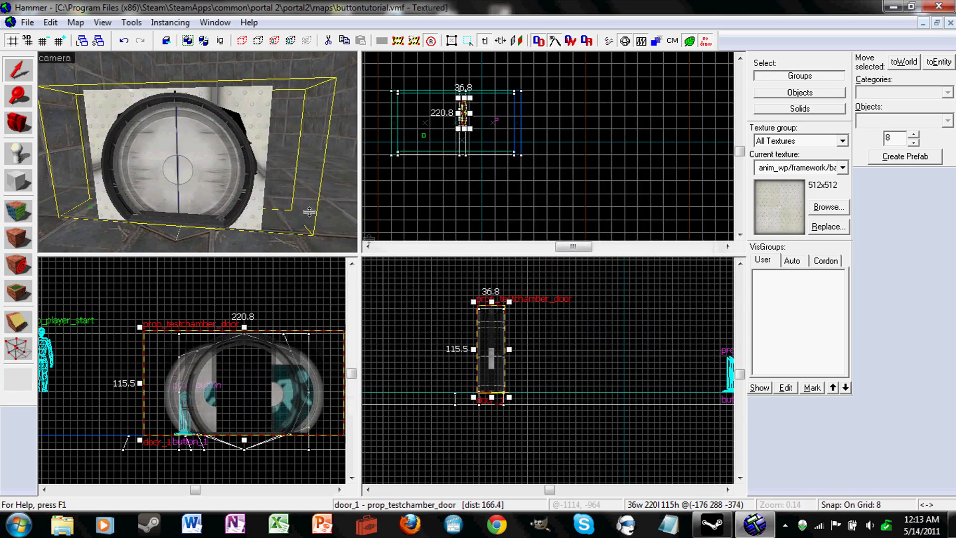
Check the animating door and the gaps between its frame and the surrounding wall from several angles in the 3D view
key(w)
key(s)
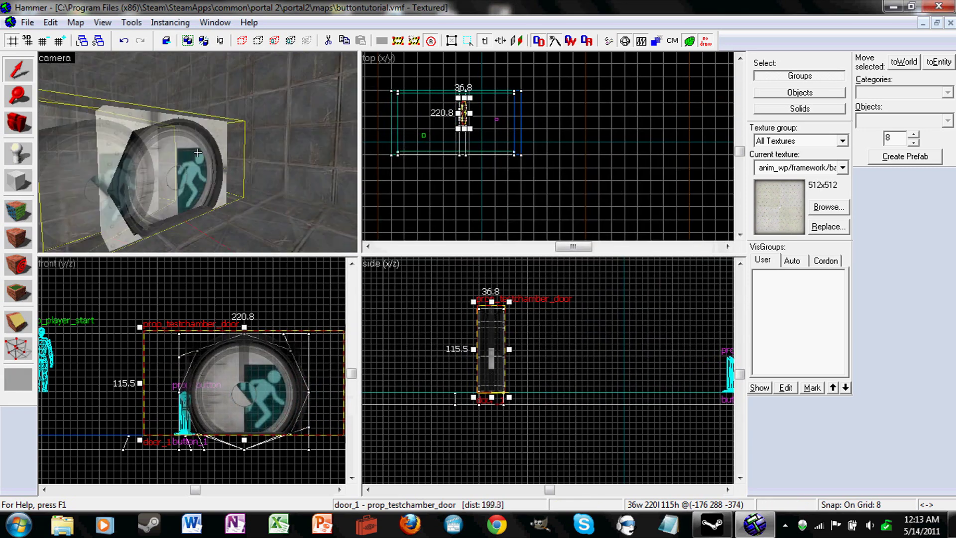
key(w)
key(d)
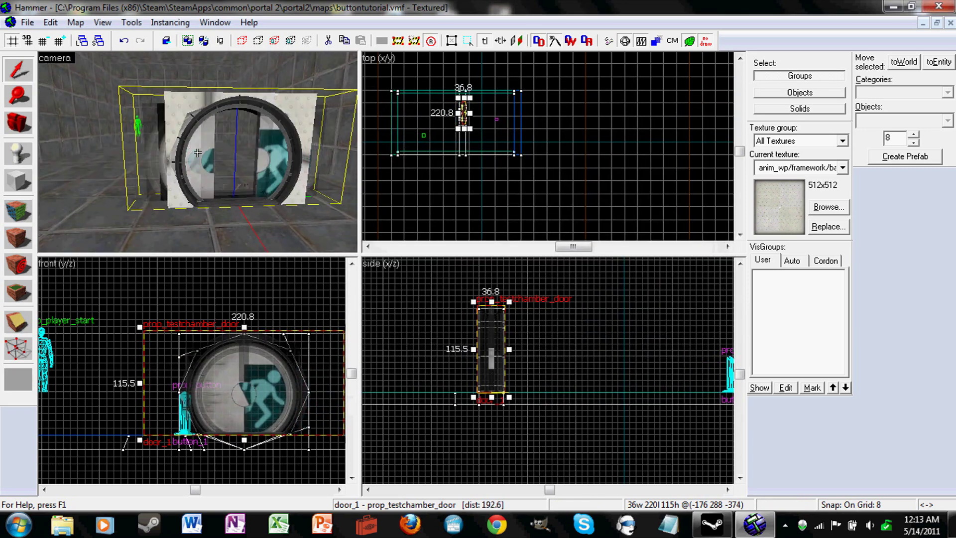
key(d)
key(w)
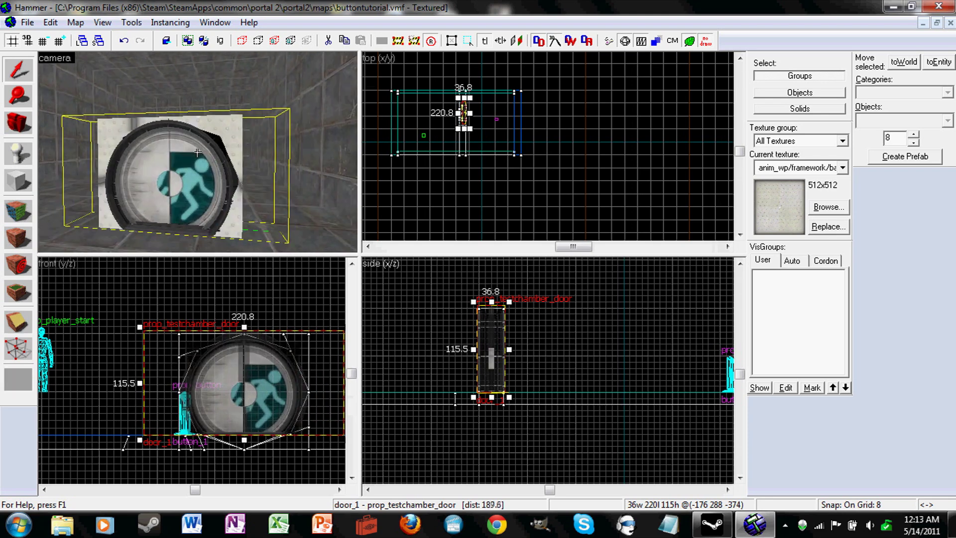
key(Up)
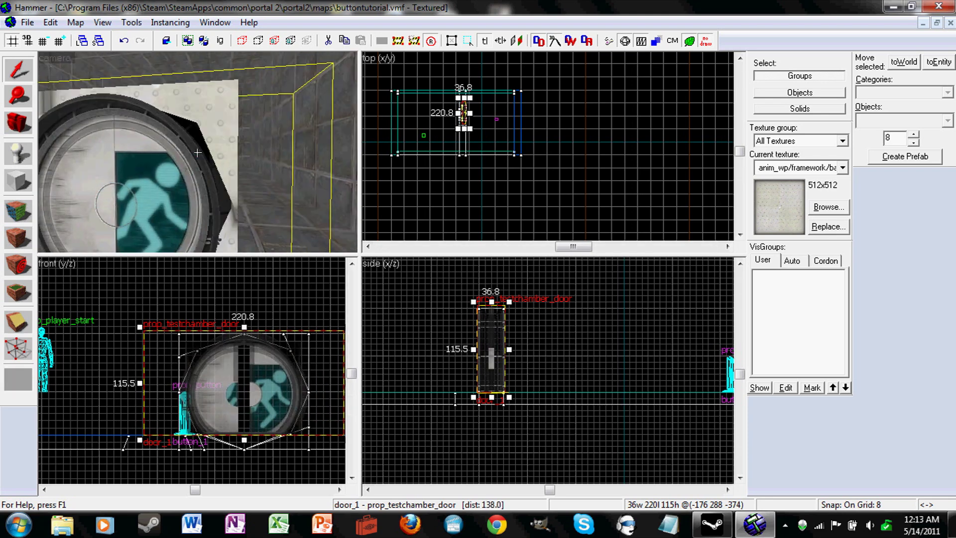
key(d)
key(Up)
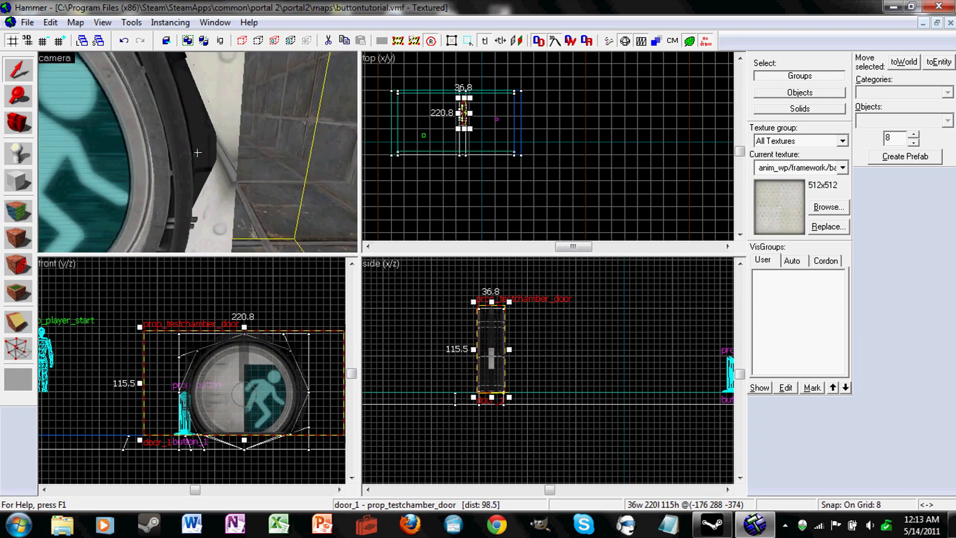
key(d)
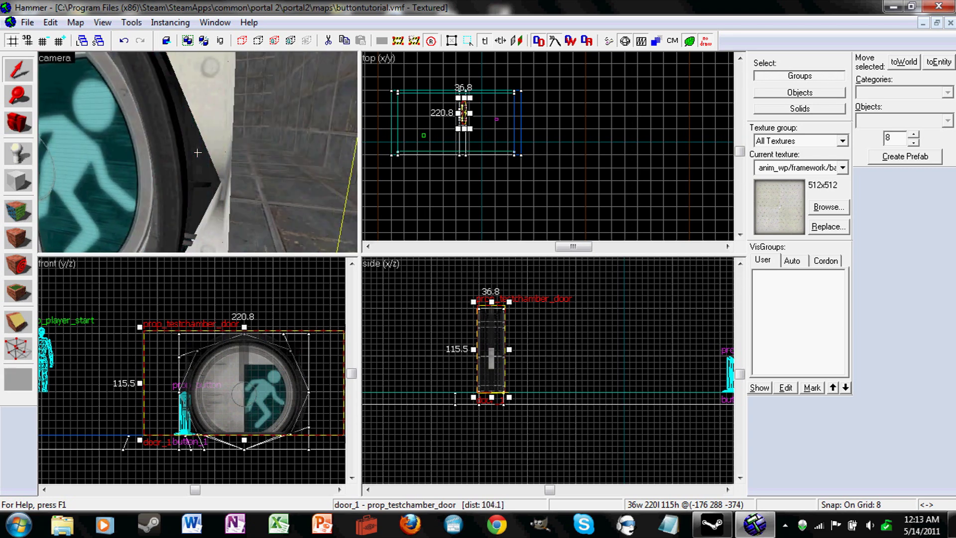
key(Left)
key(s)
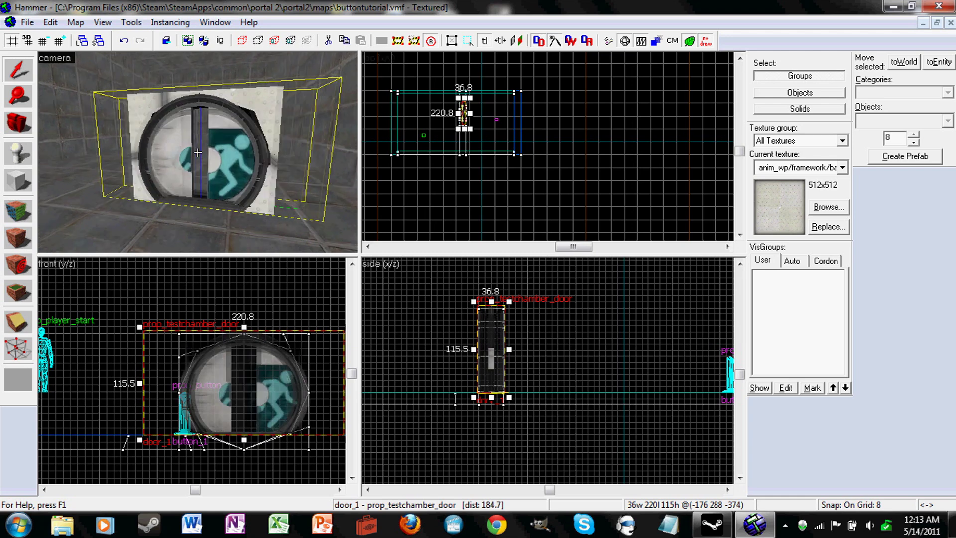
key(a)
key(z)
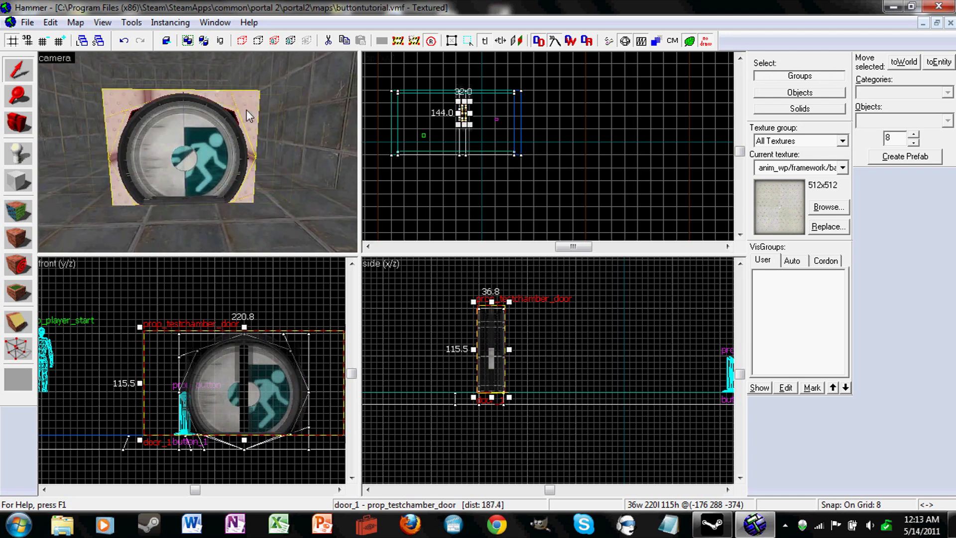
Reselect the carved wall group and narrow it to 136 units in the front view
click(246, 110)
scroll(322, 394, up, 4)
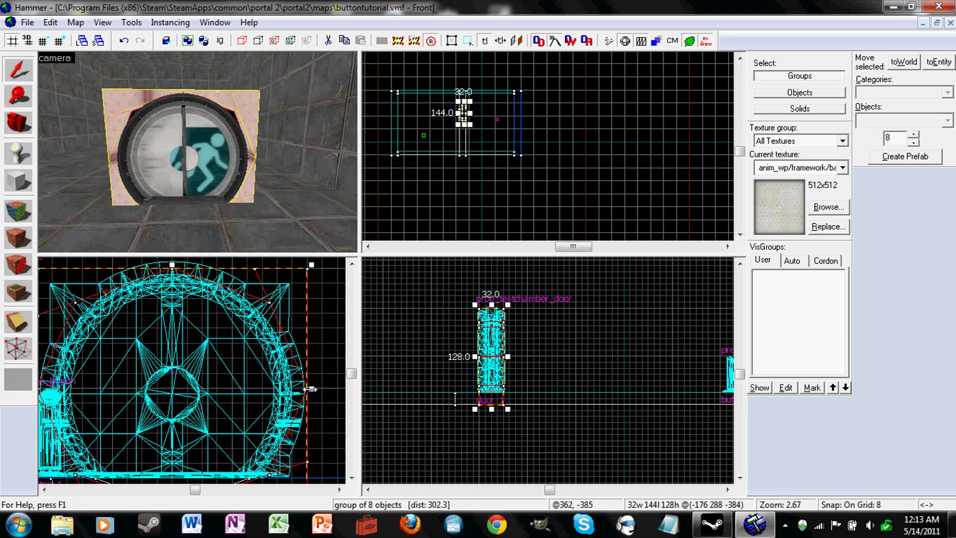
drag(310, 388, 295, 388)
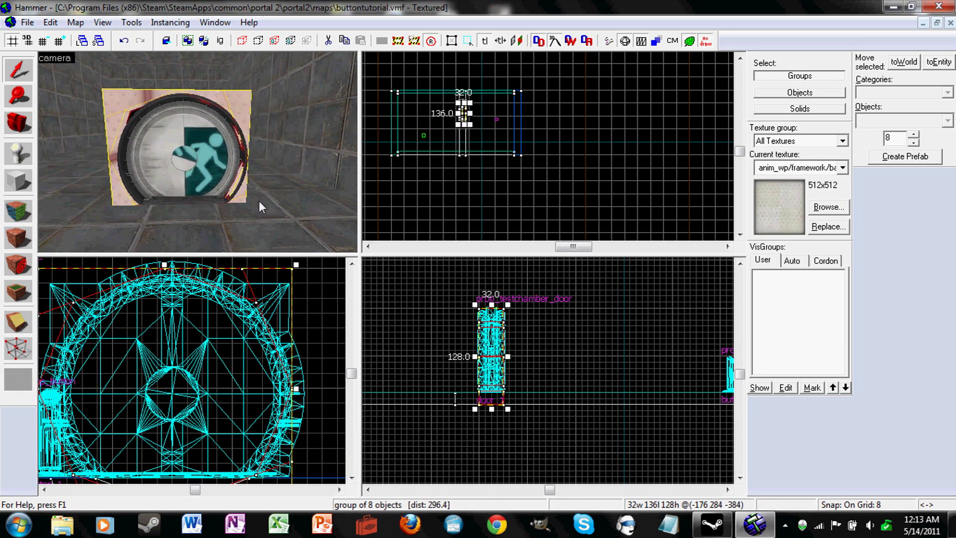
Examine the narrowed wall opening's fit around the door frame from the front, both side edges and above in the 3D view
key(w)
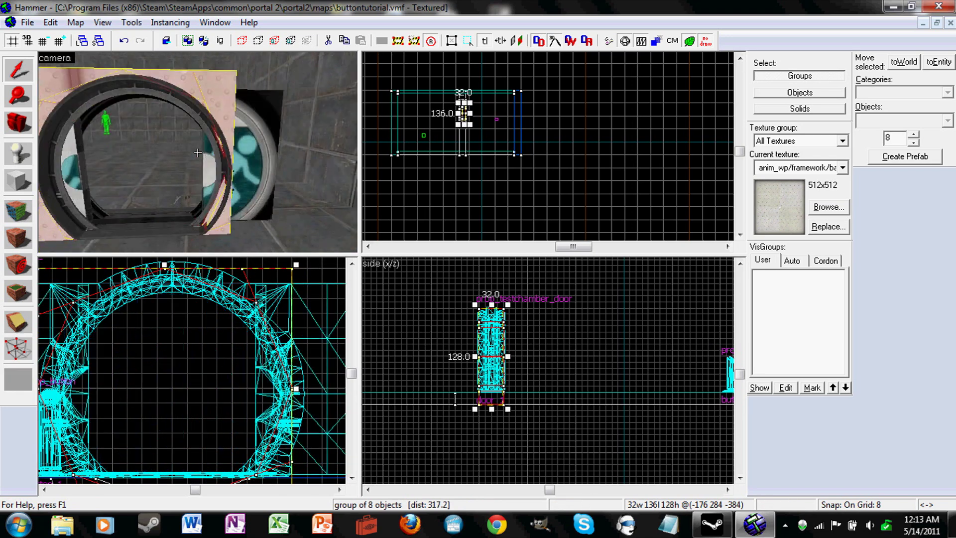
key(d)
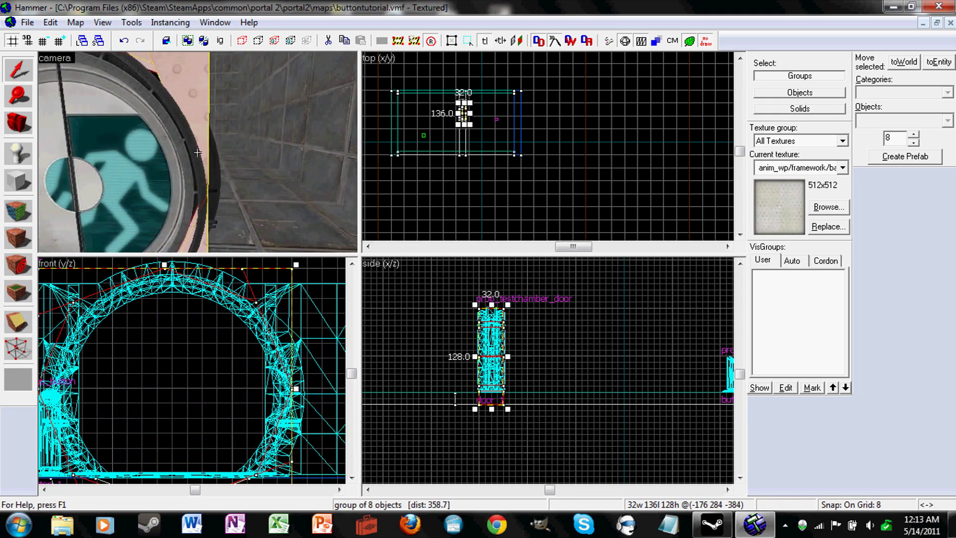
key(Down)
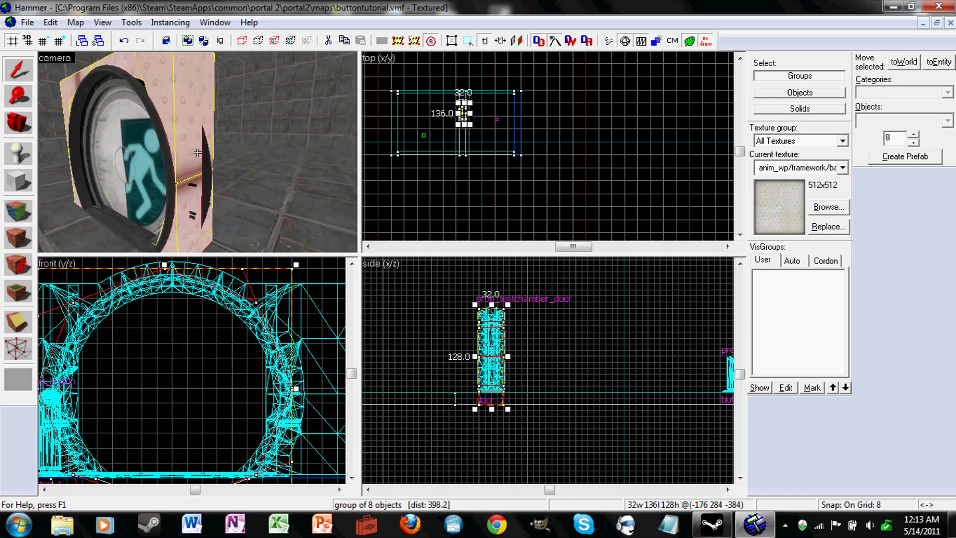
key(a)
key(s)
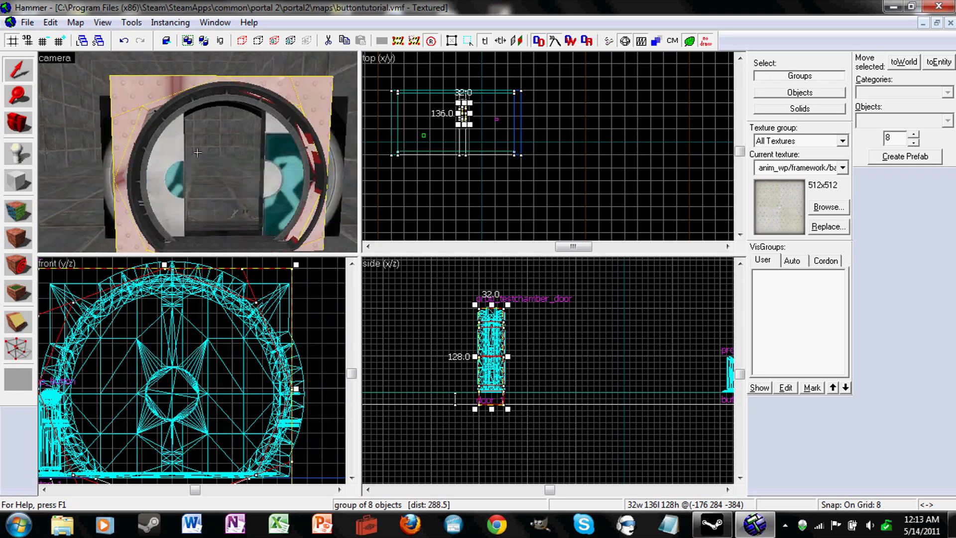
key(Up)
key(Left)
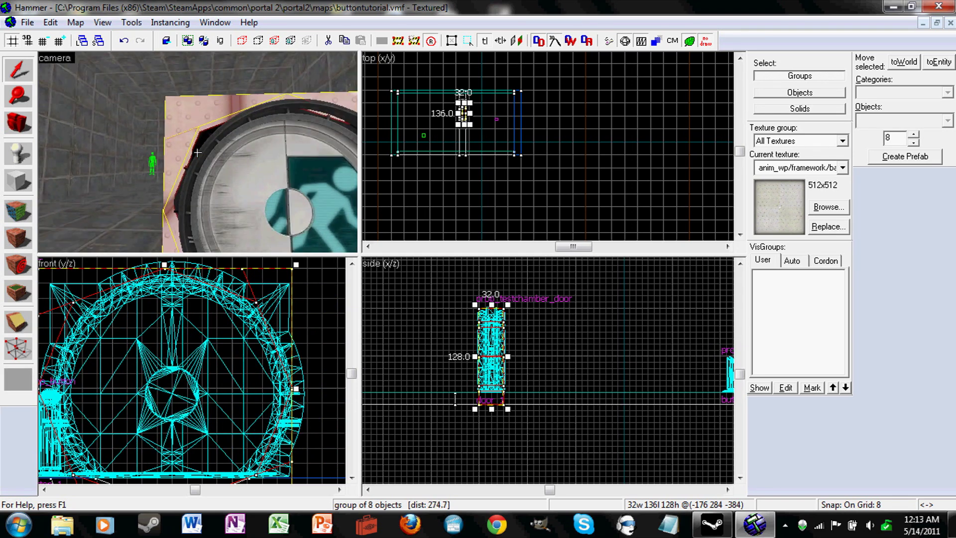
key(d)
key(a)
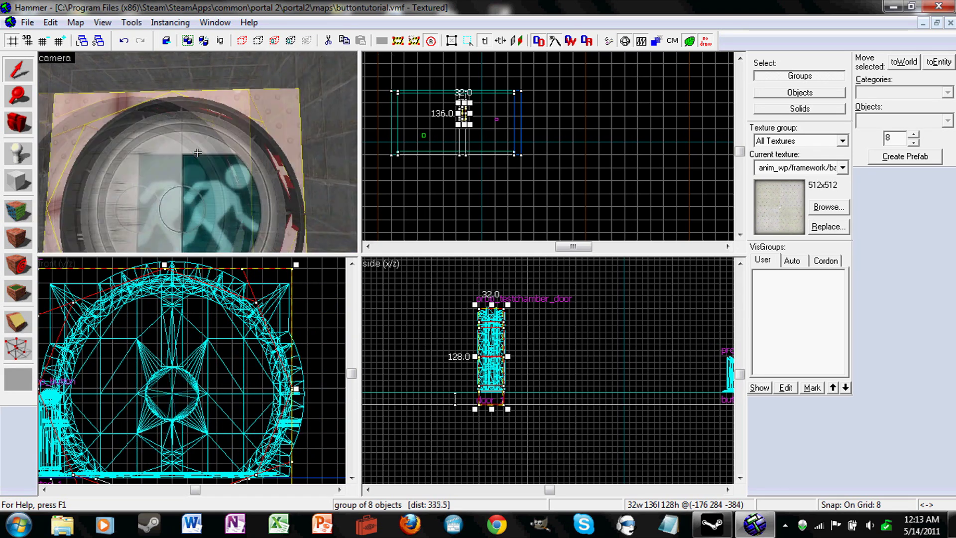
key(Up)
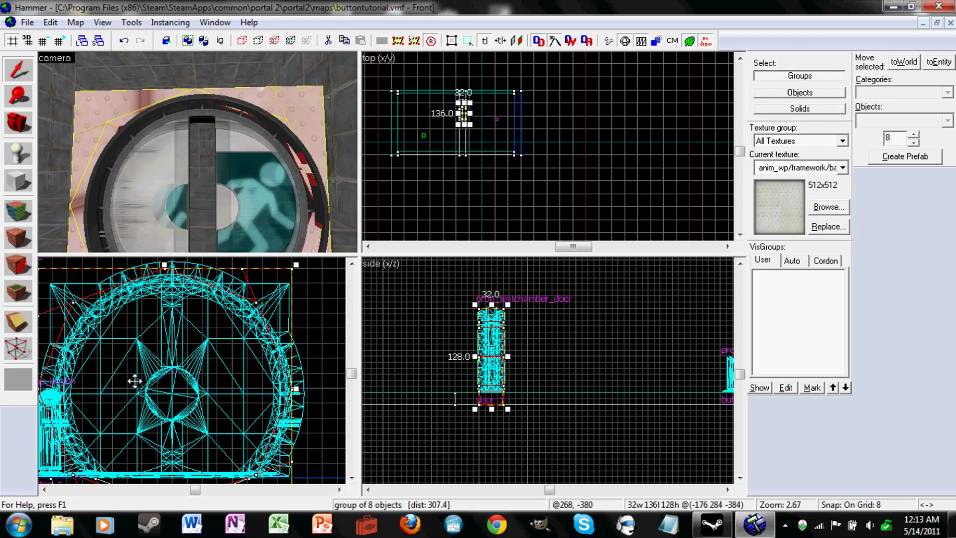
Narrow the carved wall group to 128 units by pulling in its other side edge in the front view
key(Left)
drag(108, 388, 130, 390)
key(Up)
key(Up)
key(Up)
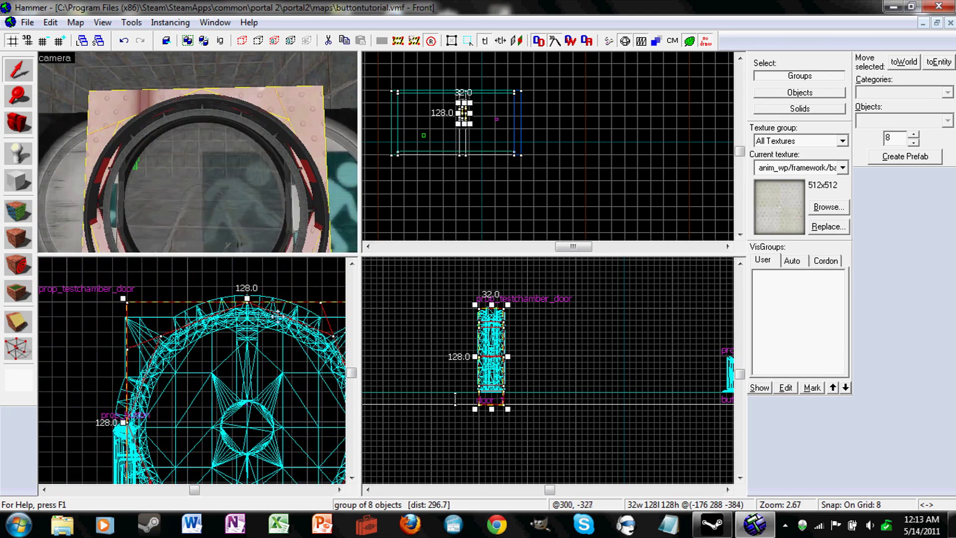
Try reducing the carved wall group's height to 120 units from its upper edge, and undo the change
drag(247, 298, 248, 310)
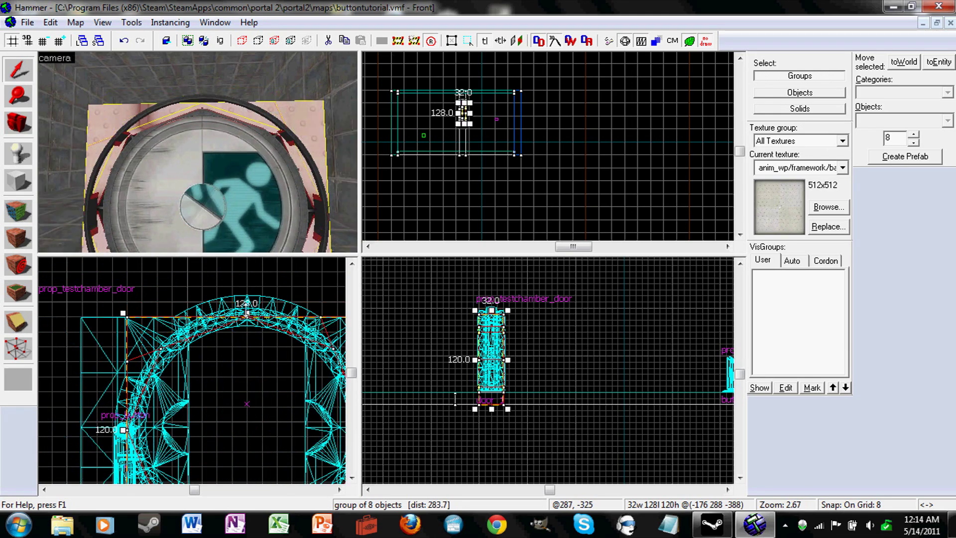
key(ctrl+z)
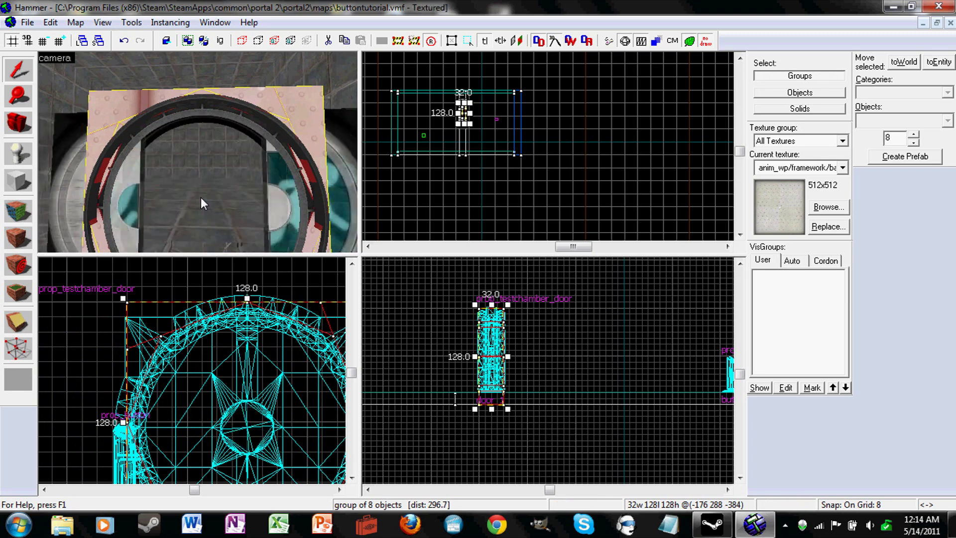
Inspect the resized wall block and its door in the 3D view from the front, side and farther back in the room
scroll(201, 197, down, 3)
scroll(213, 408, down, 4)
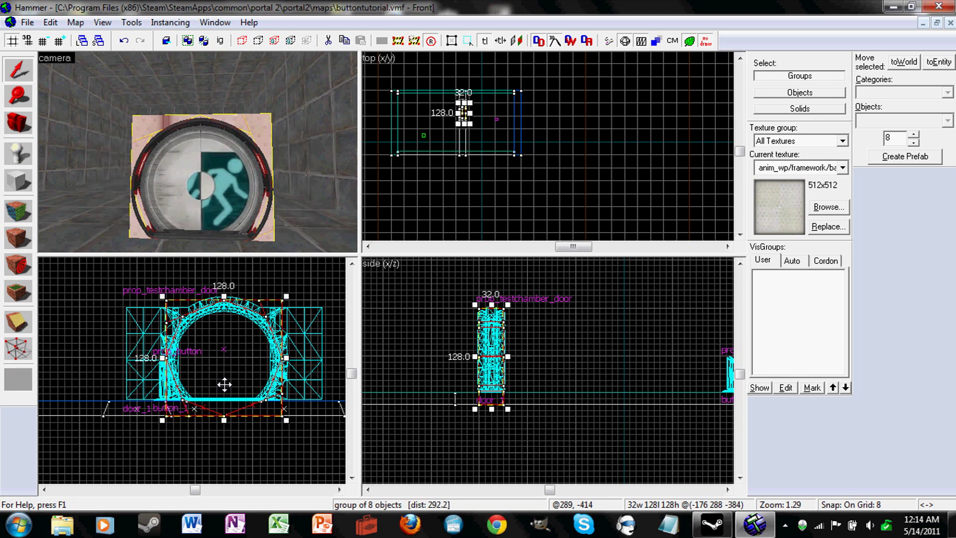
key(z)
key(w)
key(s)
key(w)
key(s)
key(w)
key(d)
key(a)
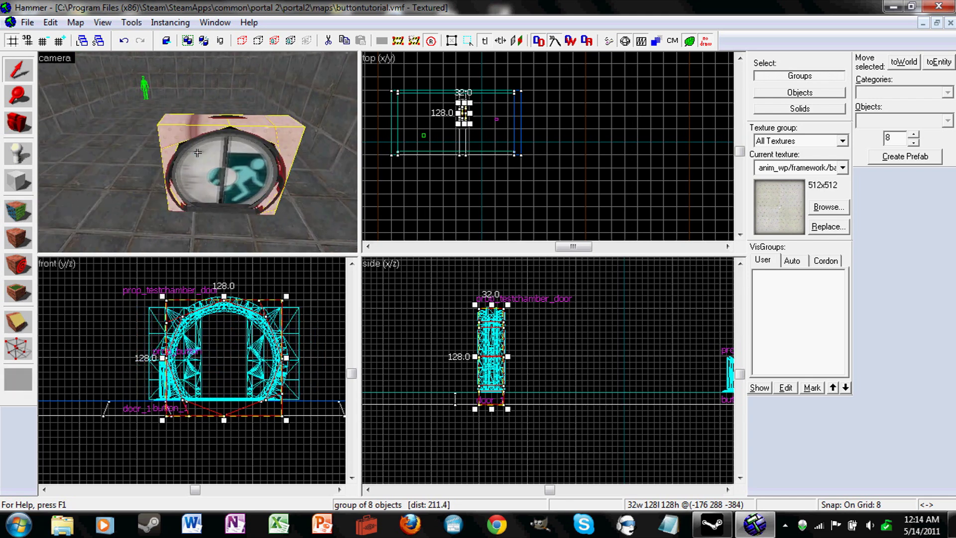
key(w)
key(a)
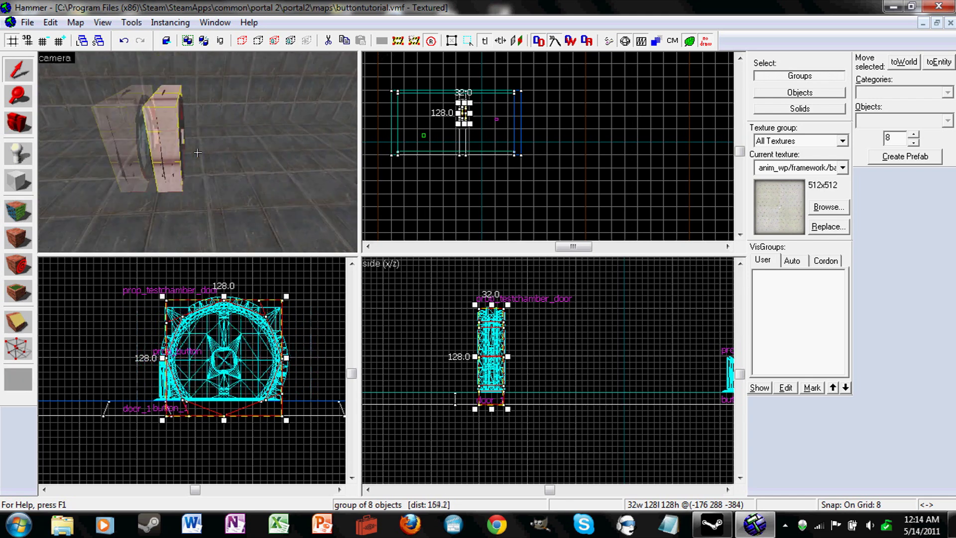
key(w)
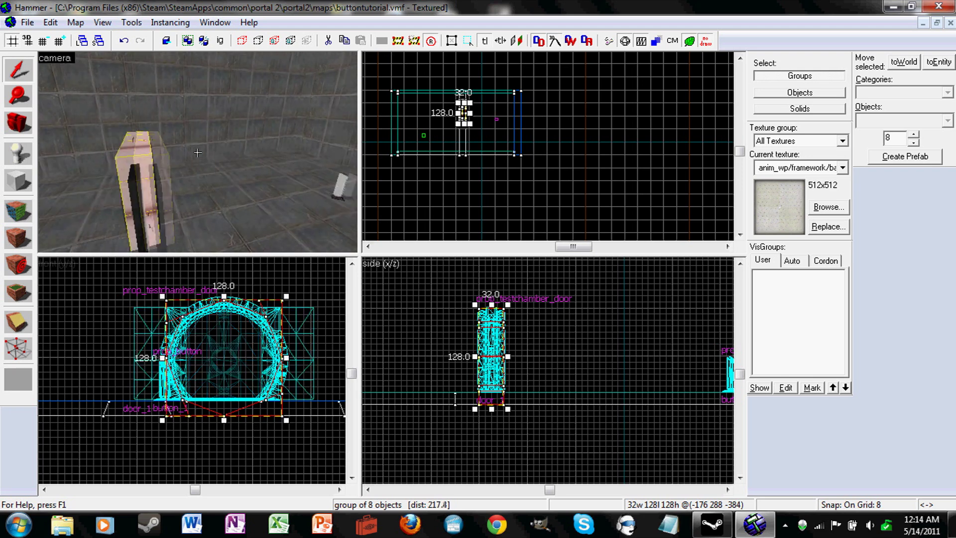
key(w)
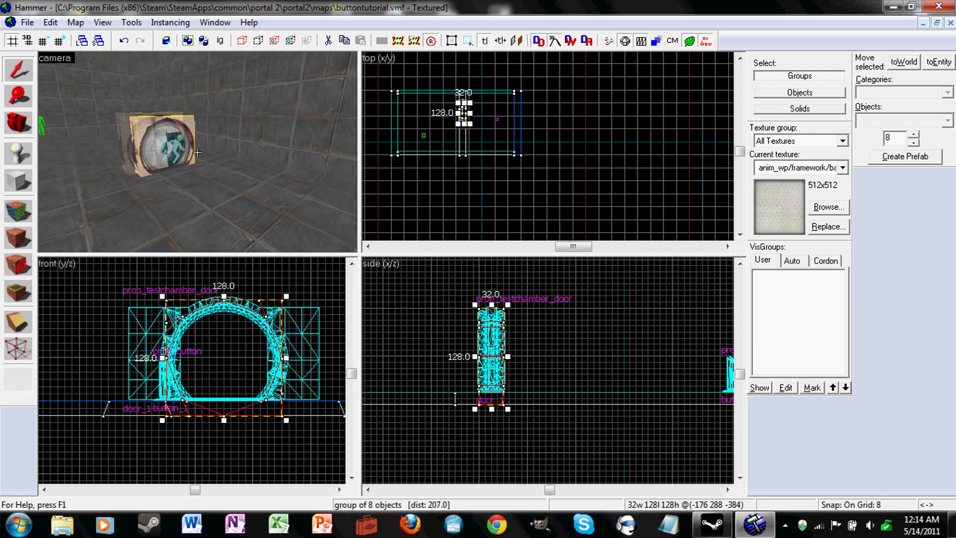
key(a)
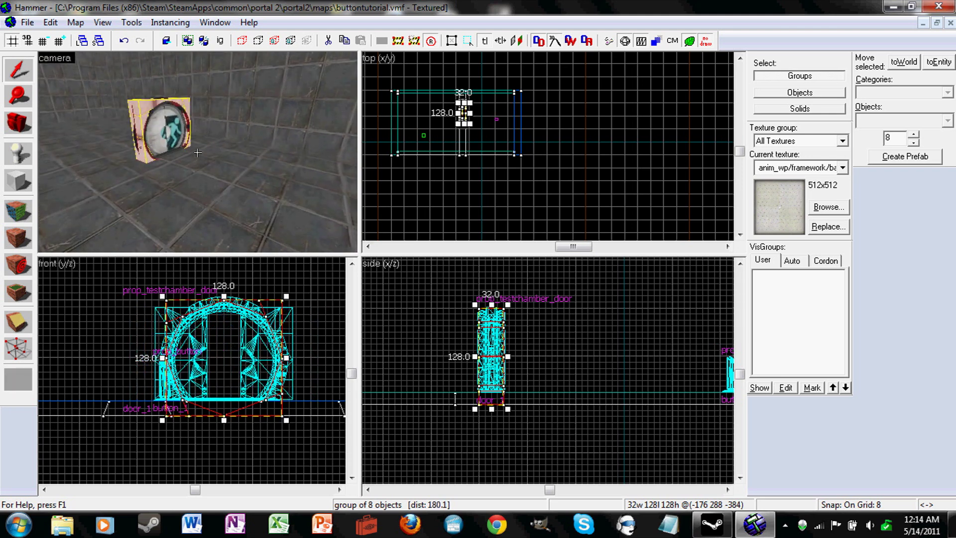
key(d)
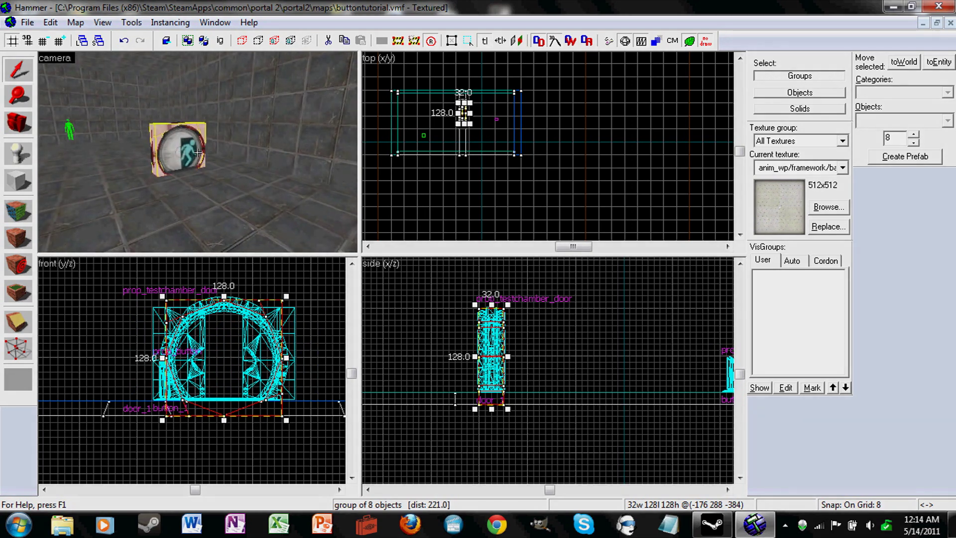